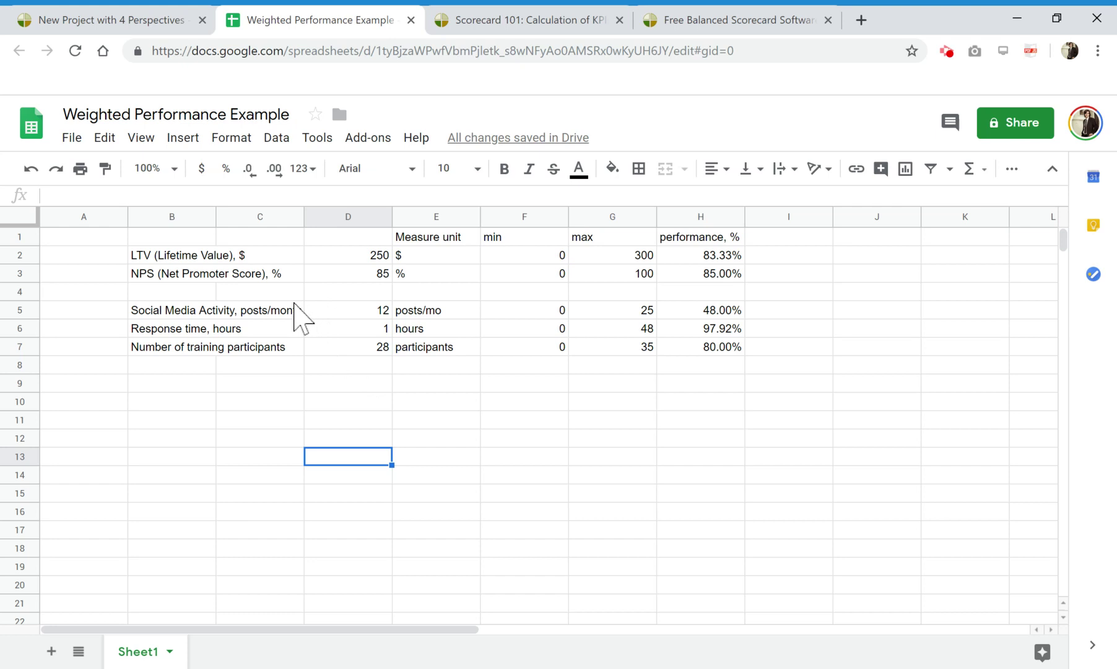
- Point out empty cells B4 and C4, the Social Media Activity metric and performance column H
click(272, 298)
click(146, 292)
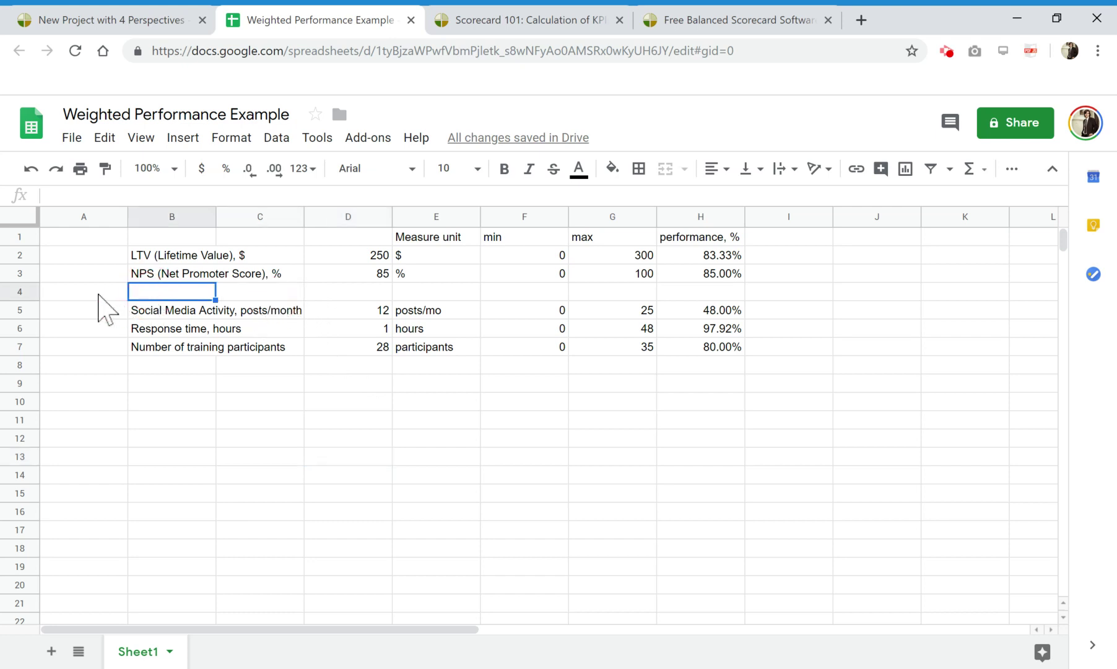
click(157, 312)
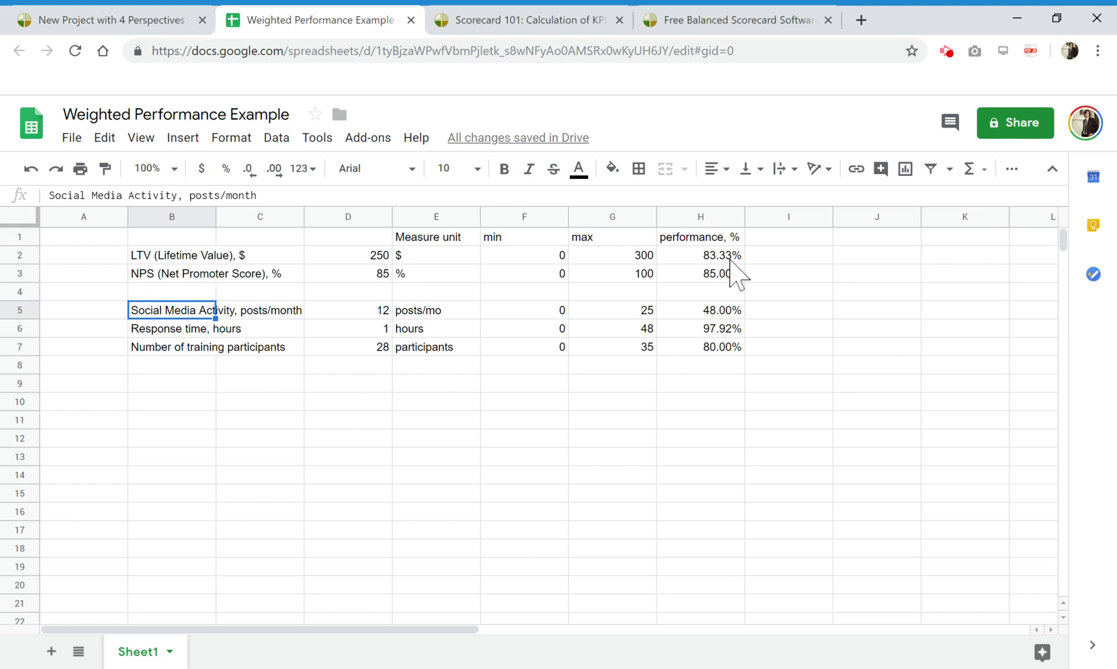
click(706, 218)
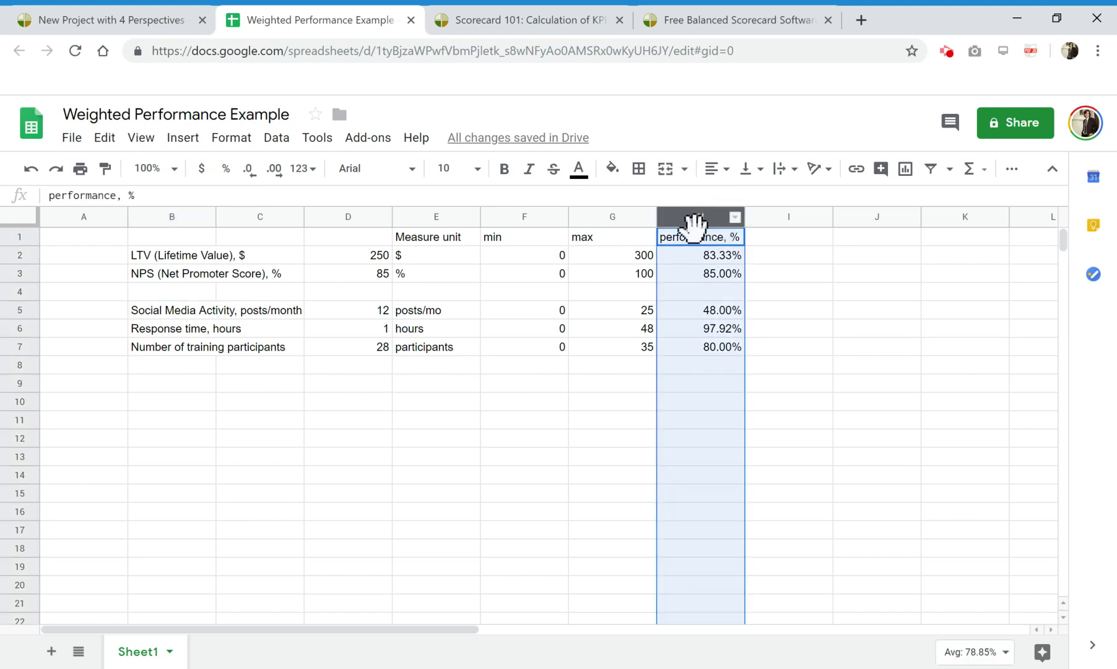
click(575, 379)
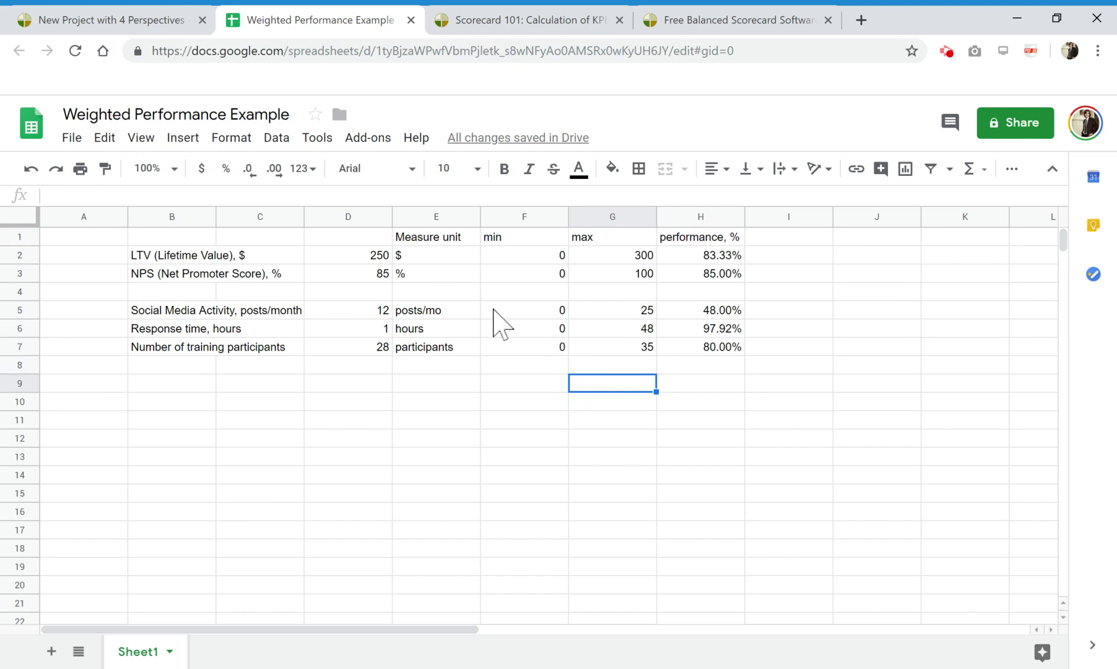
- Highlight the KPI name, current value, min/max and performance columns in turn
click(204, 213)
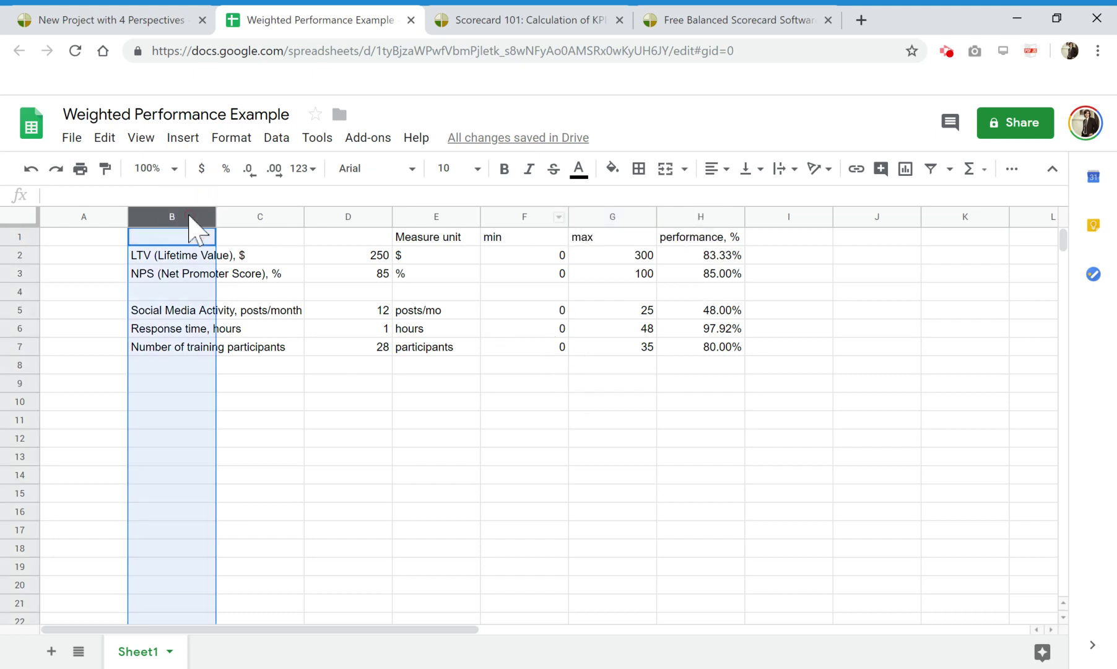
click(362, 214)
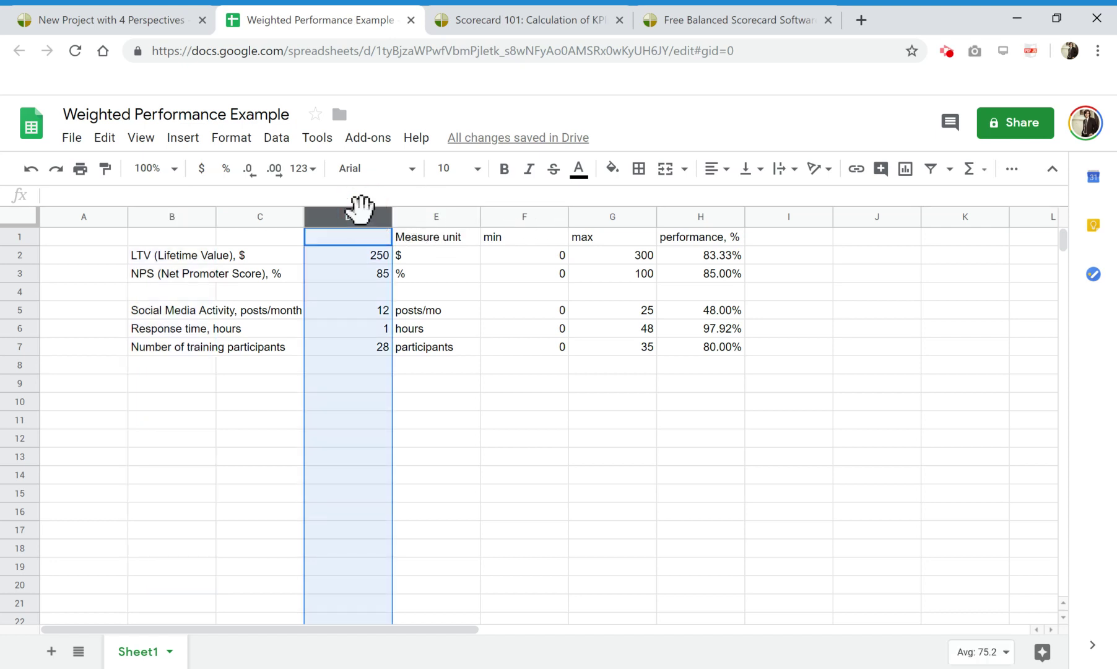
click(531, 214)
drag(531, 210, 606, 212)
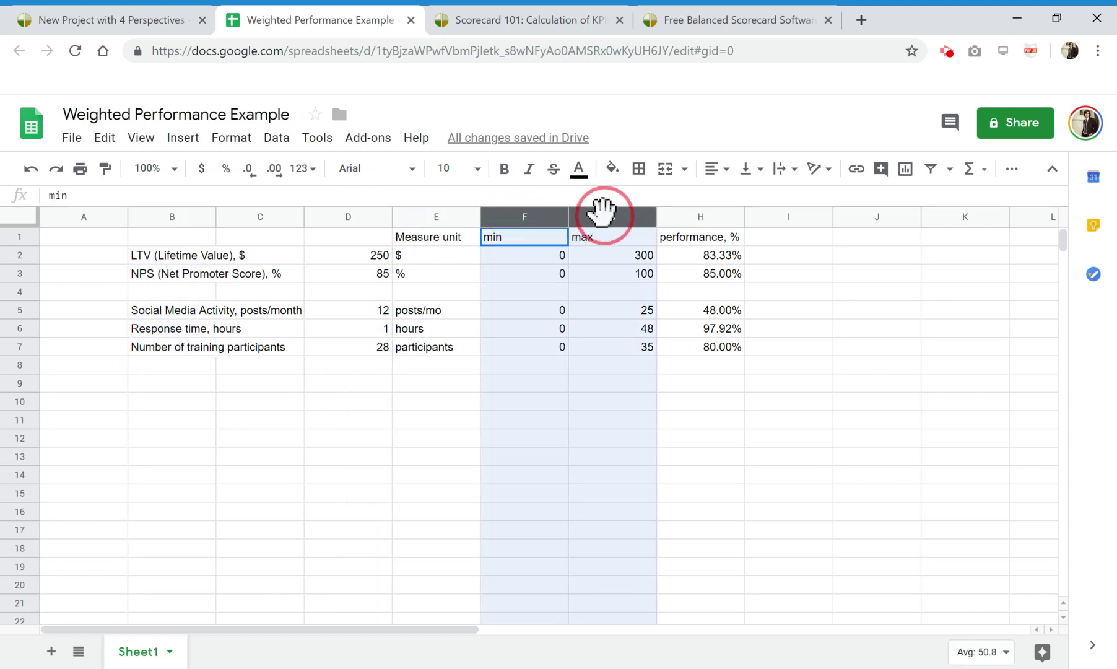
click(718, 211)
click(528, 389)
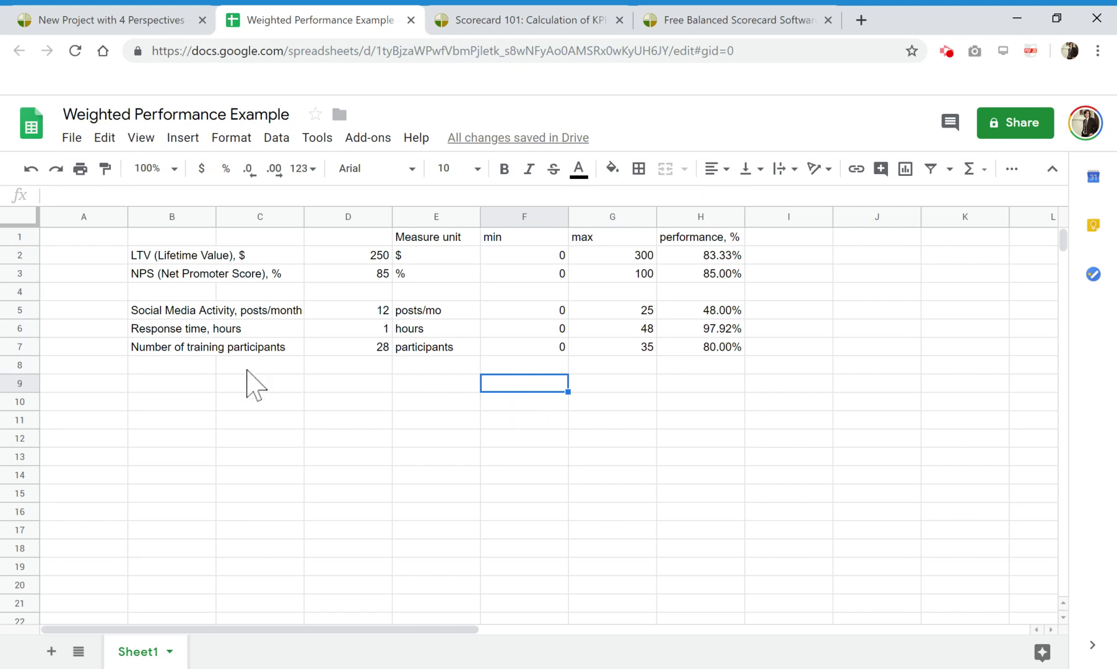
- Point out the Social Media Activity and Response time metrics in rows 5 and 6
click(169, 311)
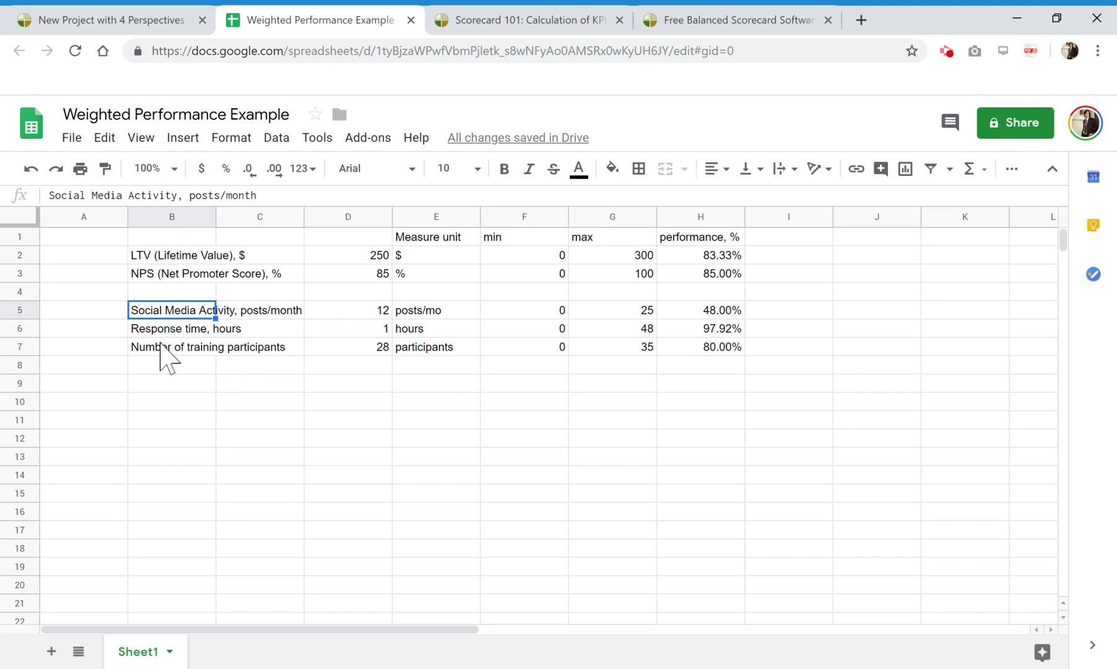
click(164, 330)
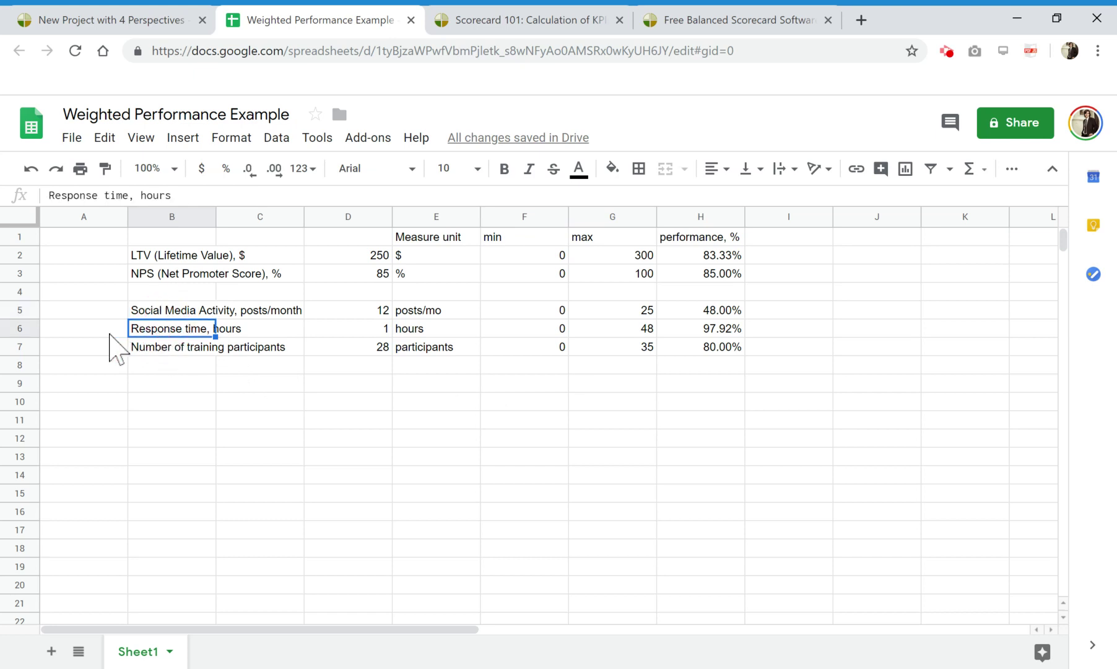
click(154, 312)
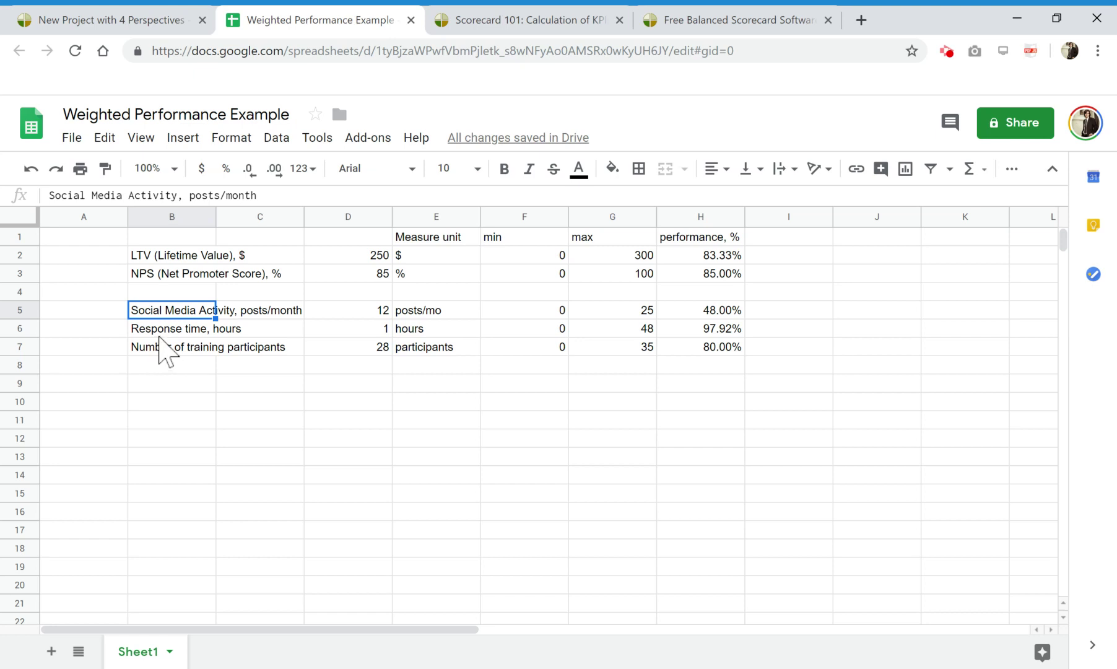
click(159, 334)
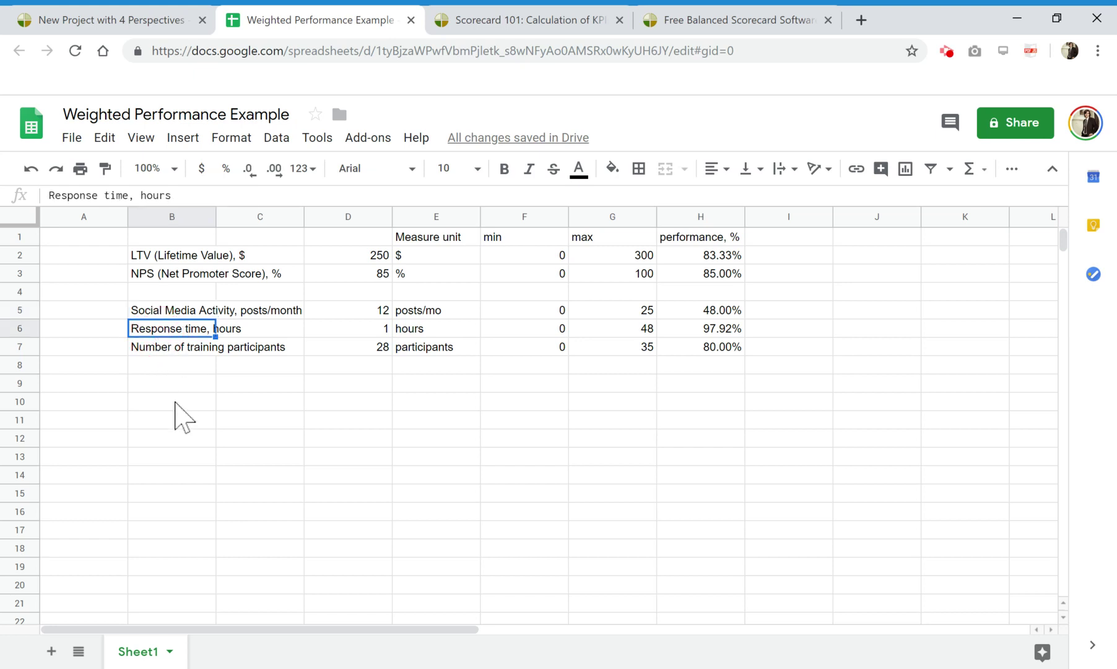
- Compare the performance formula in H5 with the reversed formula in H6
click(722, 310)
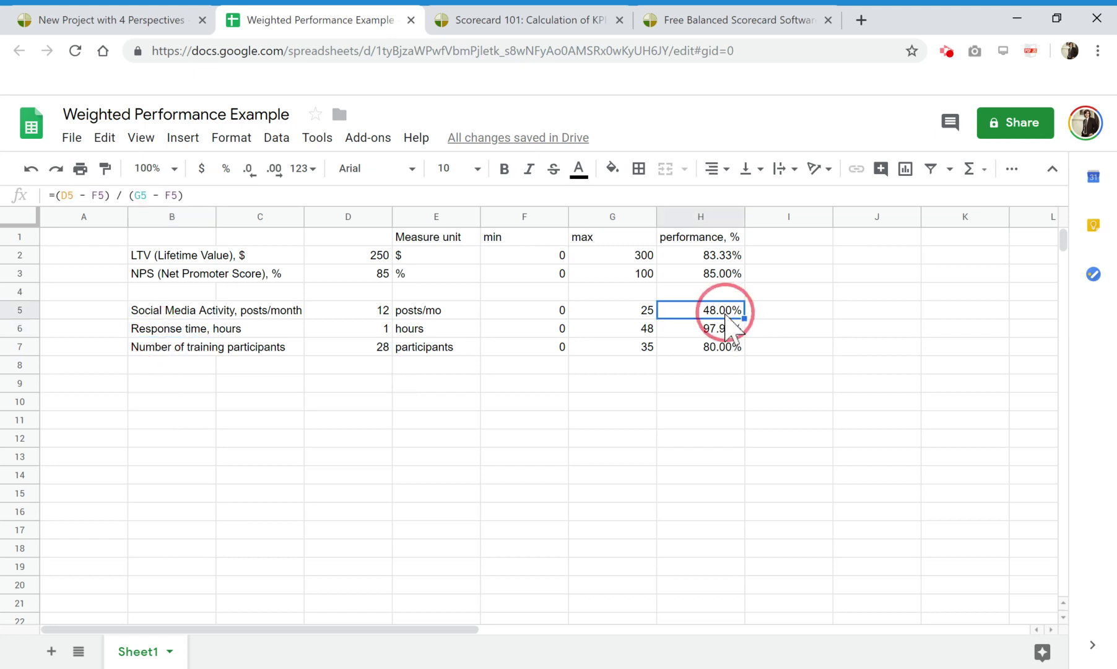
click(722, 330)
click(718, 310)
click(722, 329)
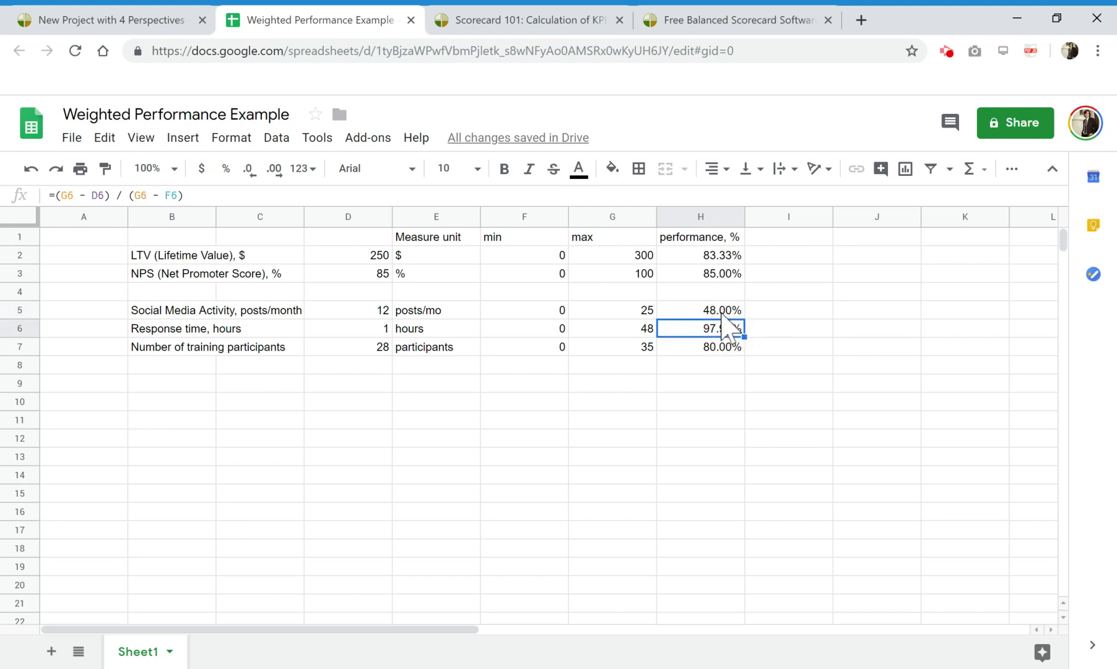
click(722, 313)
click(717, 327)
click(792, 240)
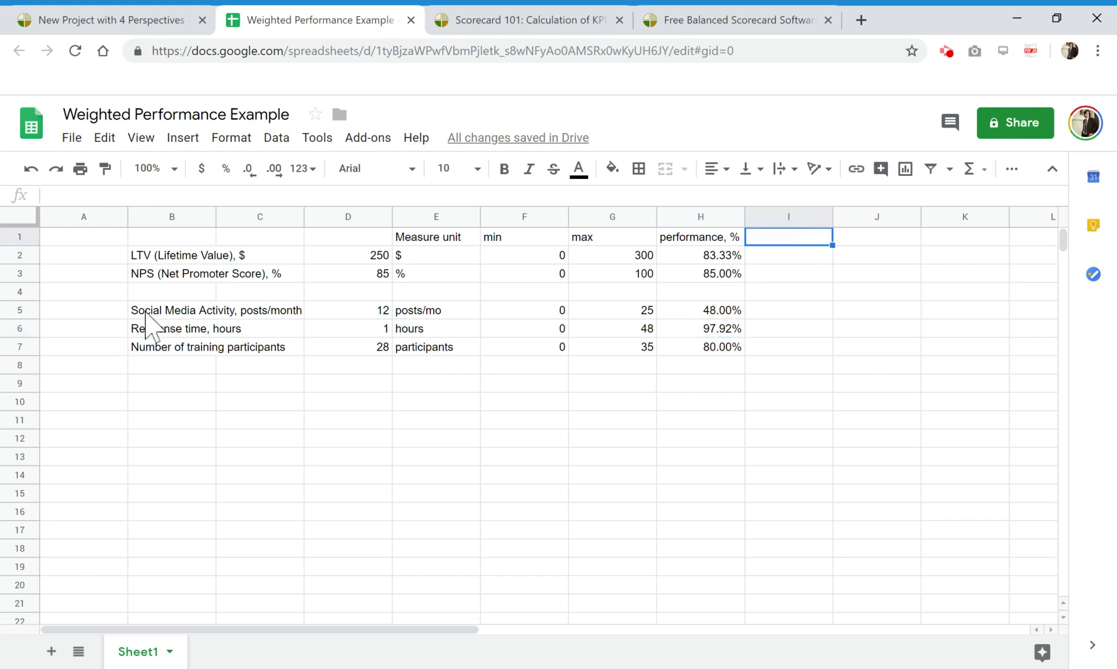
- Enter the group label 'Customer service' in cell A4
click(121, 295)
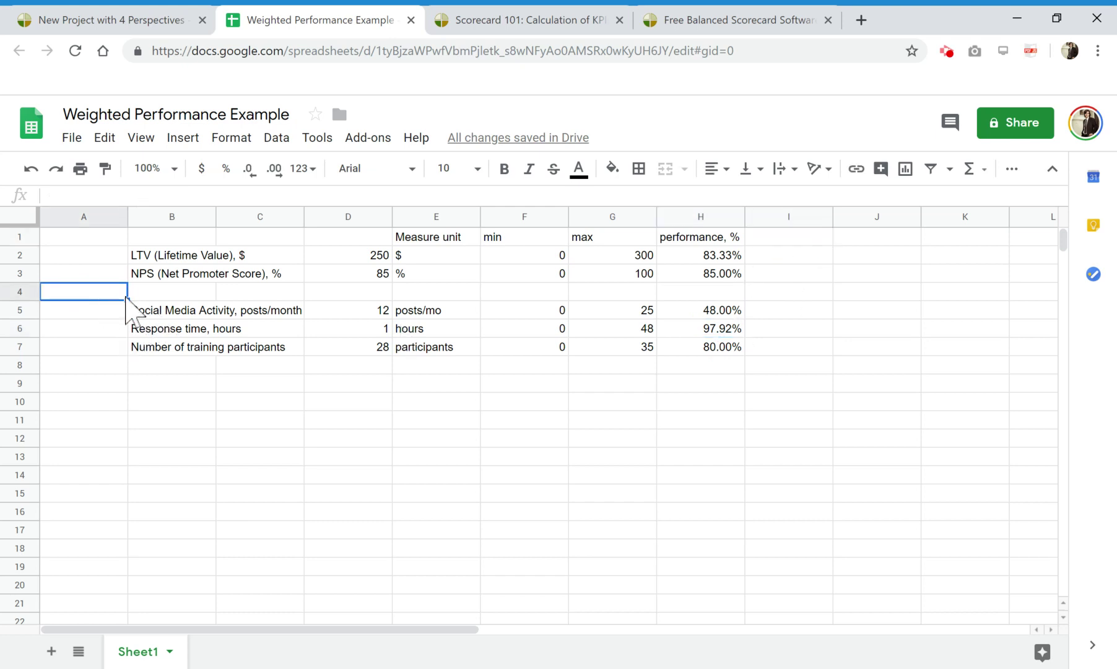
text(Custome)
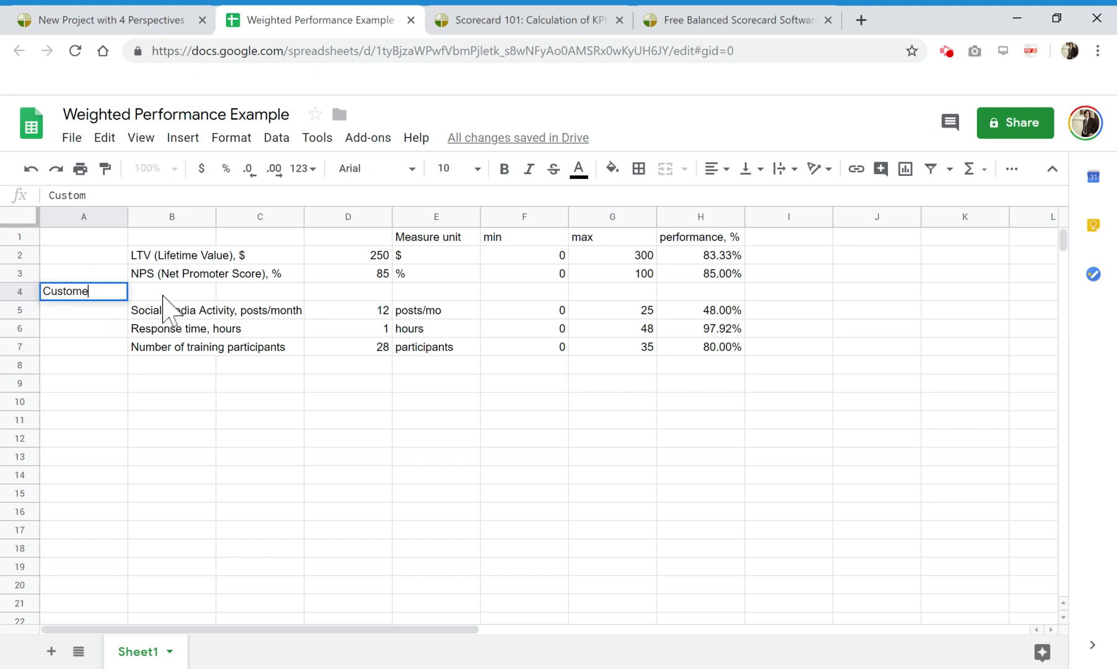
text(r service)
key(Return)
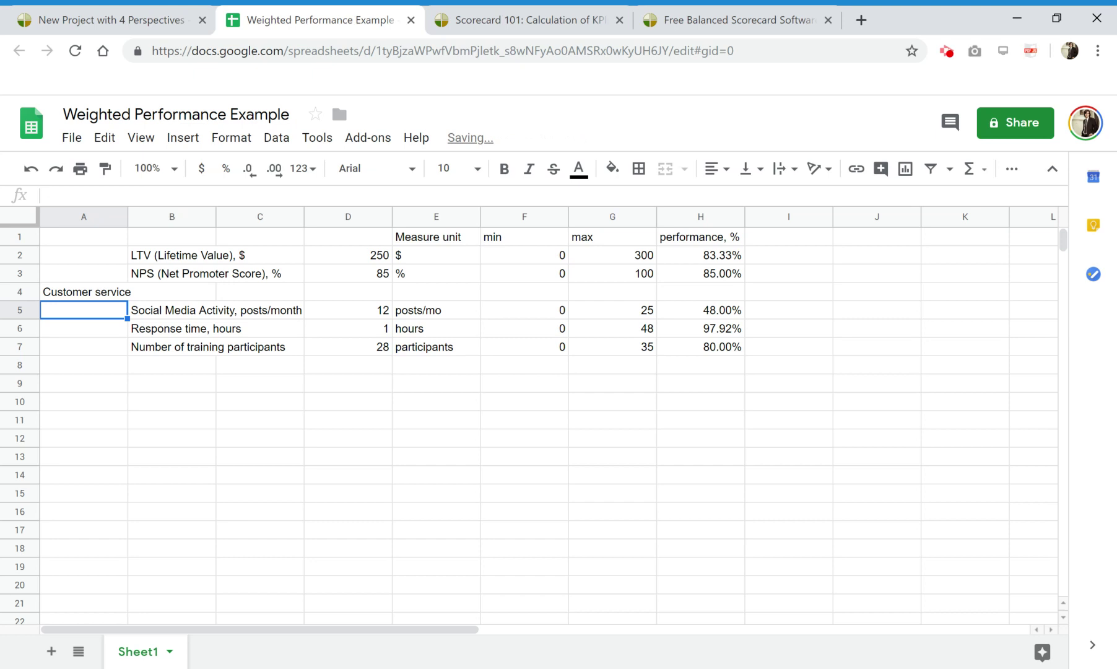
key(Up)
- Shade the A4:C6 block pale green
shift+click(162, 333)
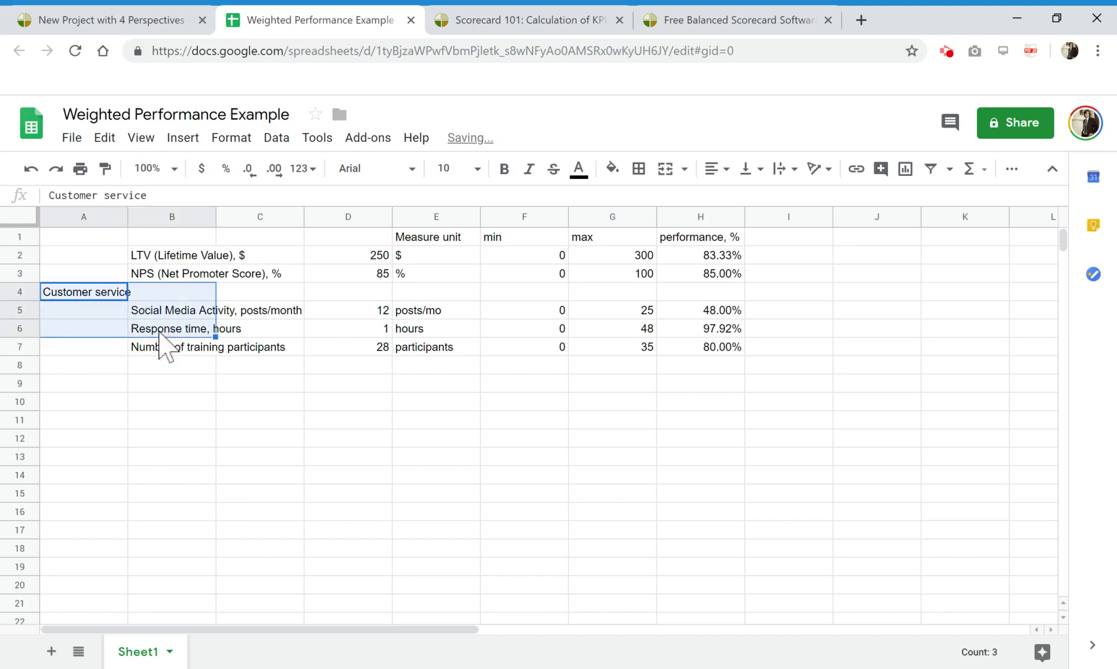
shift+click(291, 327)
click(611, 168)
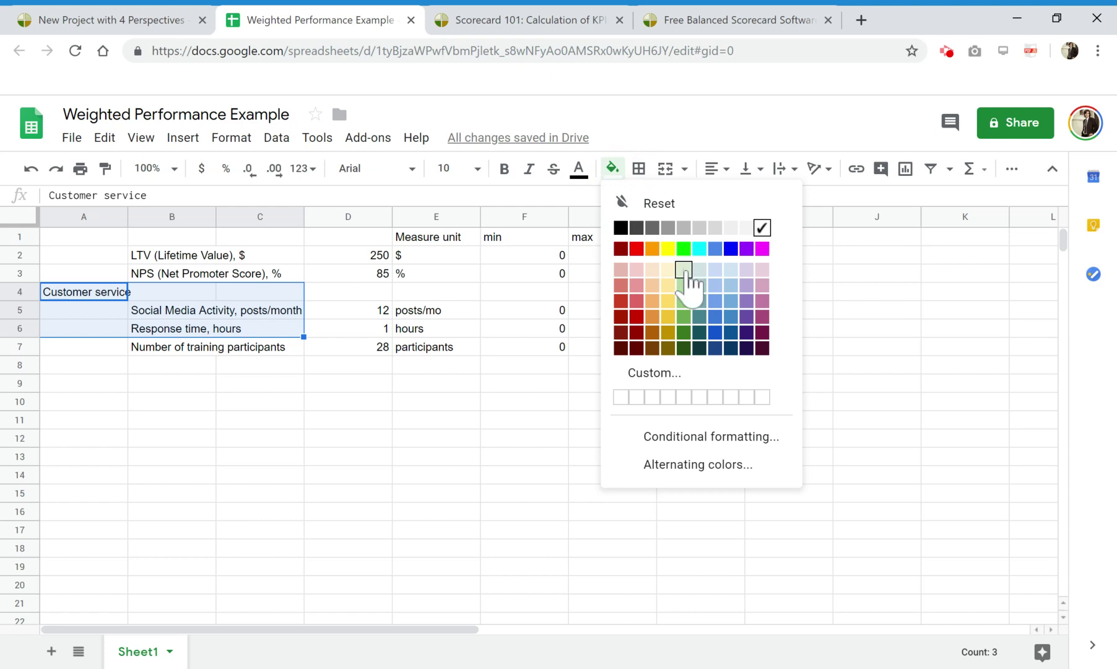
click(683, 269)
click(371, 421)
- Make the Customer service label in A4 bold
click(154, 313)
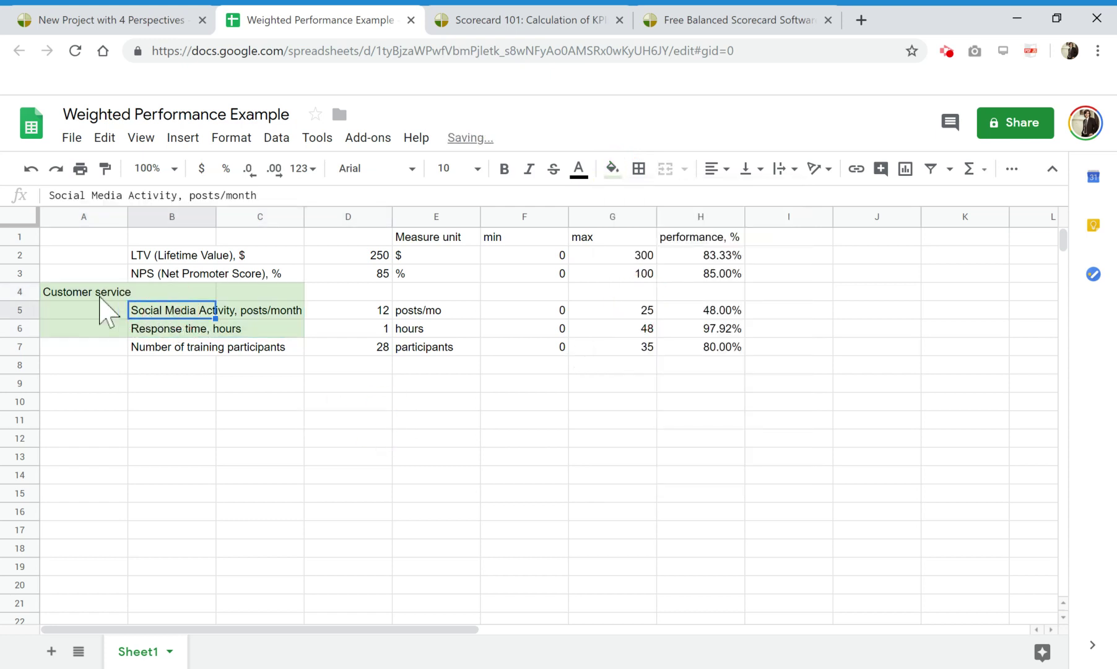
click(102, 294)
key(ctrl+b)
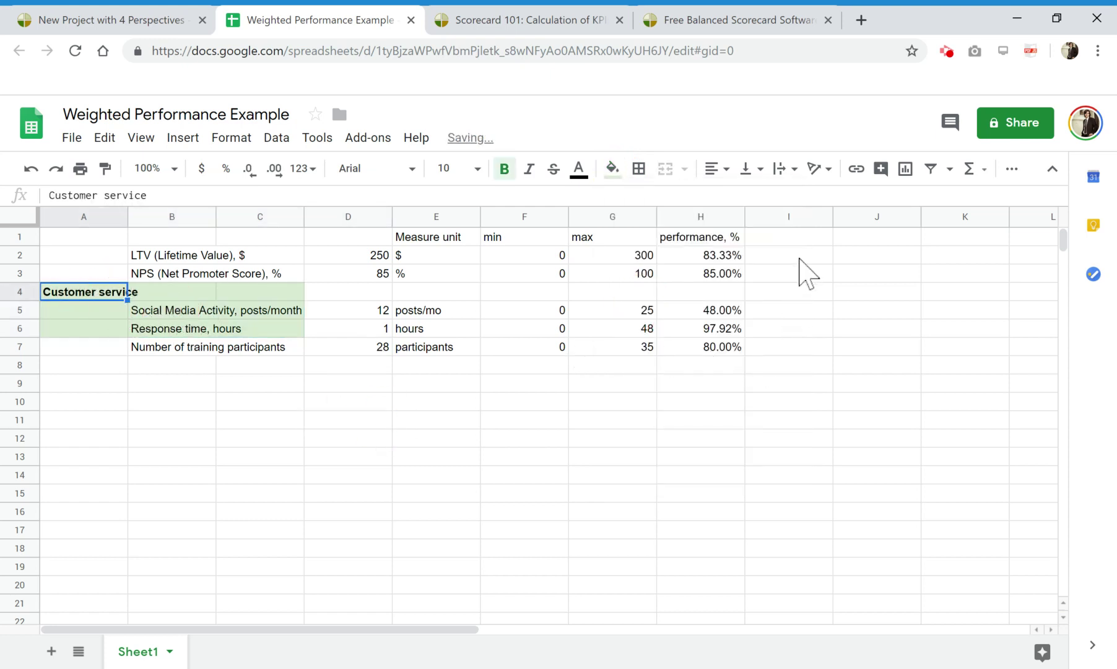
- Add an 'average performance' header in I1 and move down to I4
click(795, 237)
text(avera)
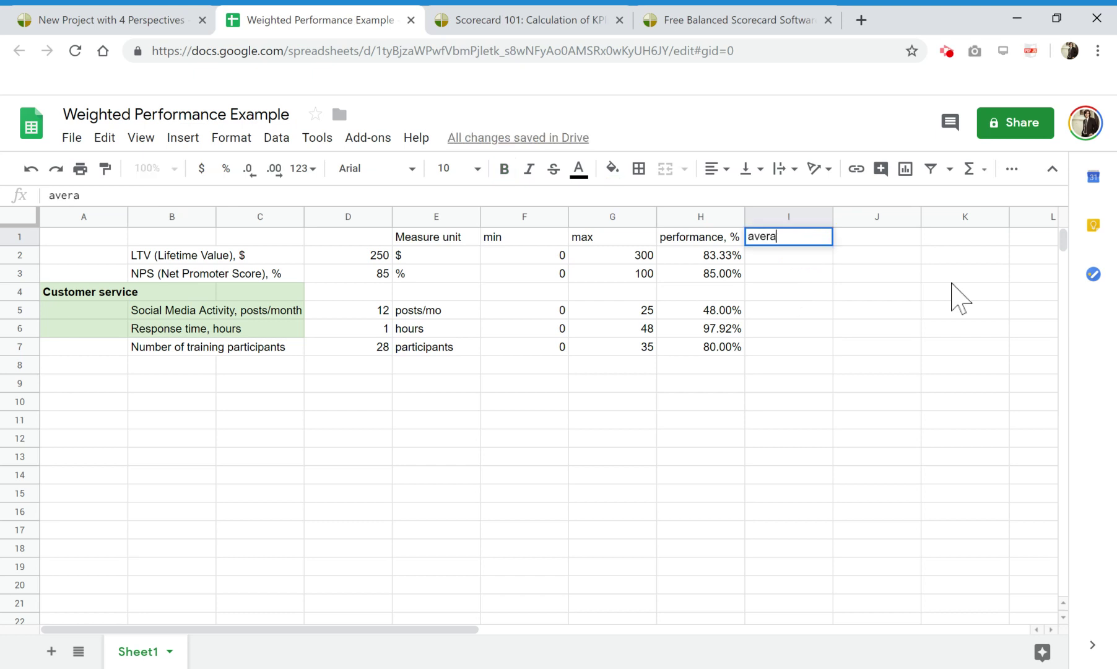
text(ge performance)
key(Return)
key(Down)
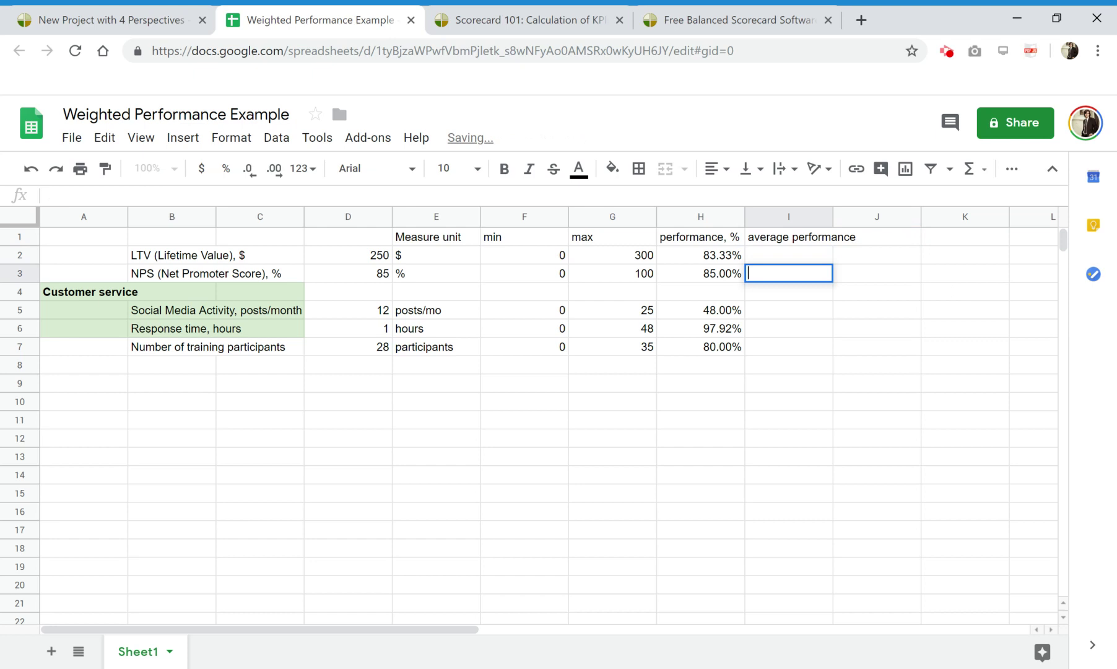
key(Return)
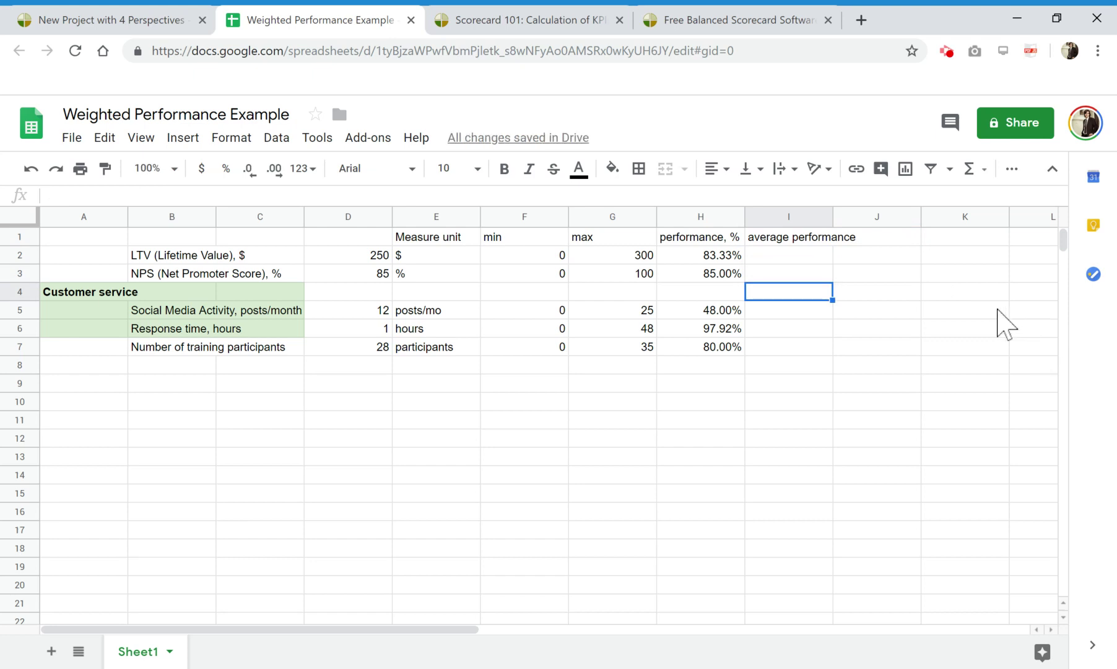
- Enter =(H5+H6)/2 in I4, giving 72.96%, and verify it against the H5:H6 average
text(=)
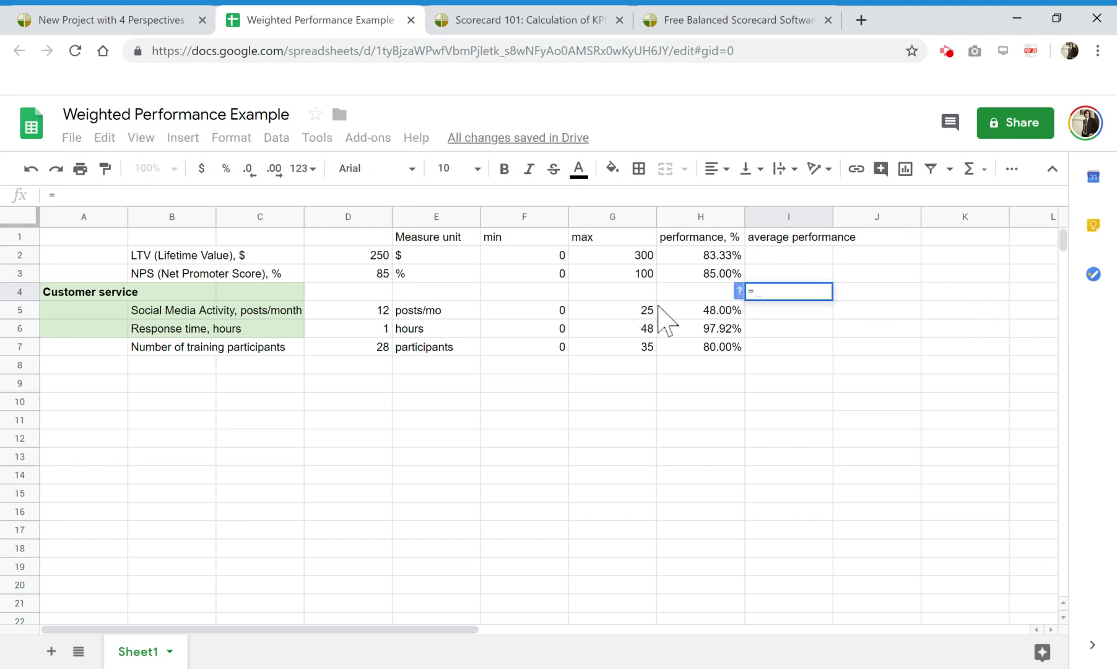
text(+)
key(BackSpace)
text(()
click(726, 313)
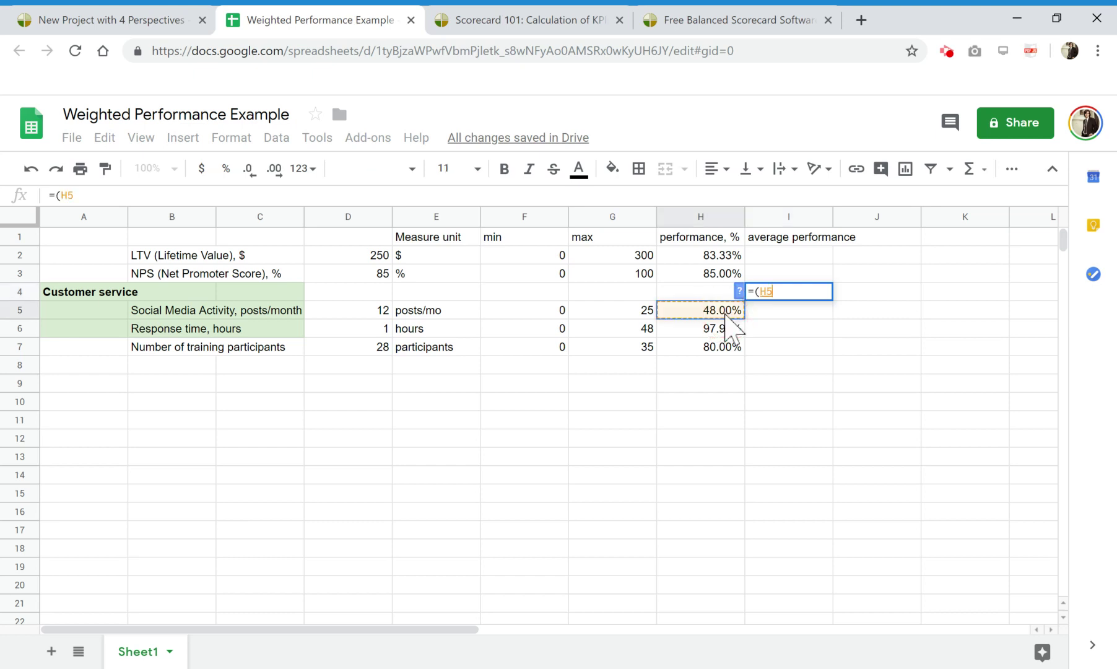
text(+)
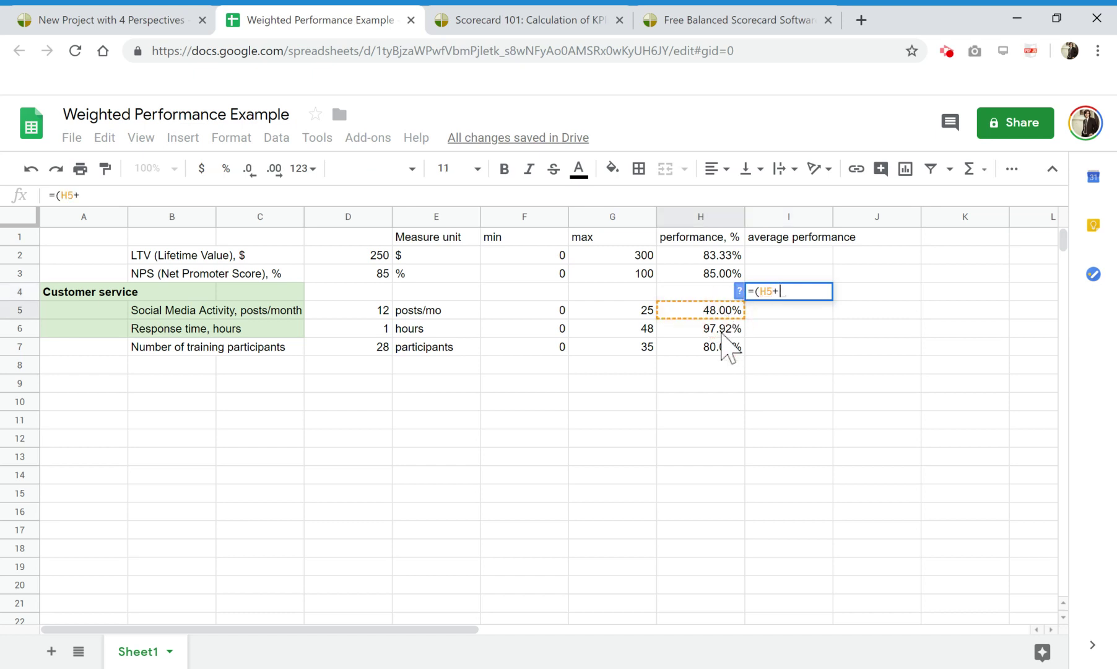
click(722, 333)
text())
text(8)
key(BackSpace)
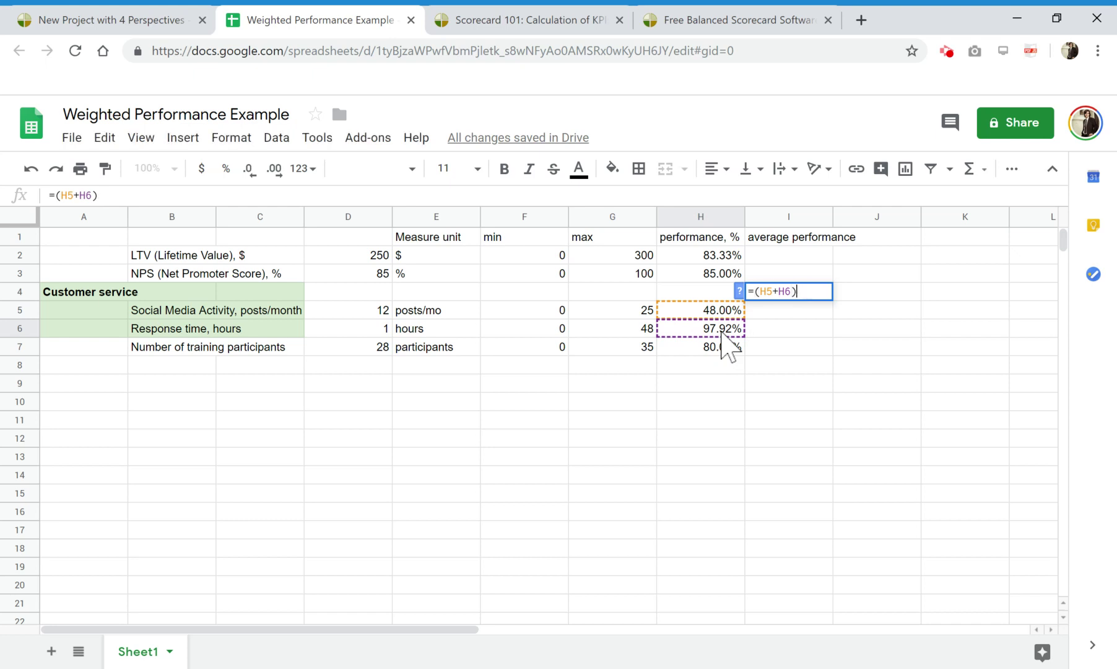
text(7)
key(BackSpace)
text(/2)
key(Return)
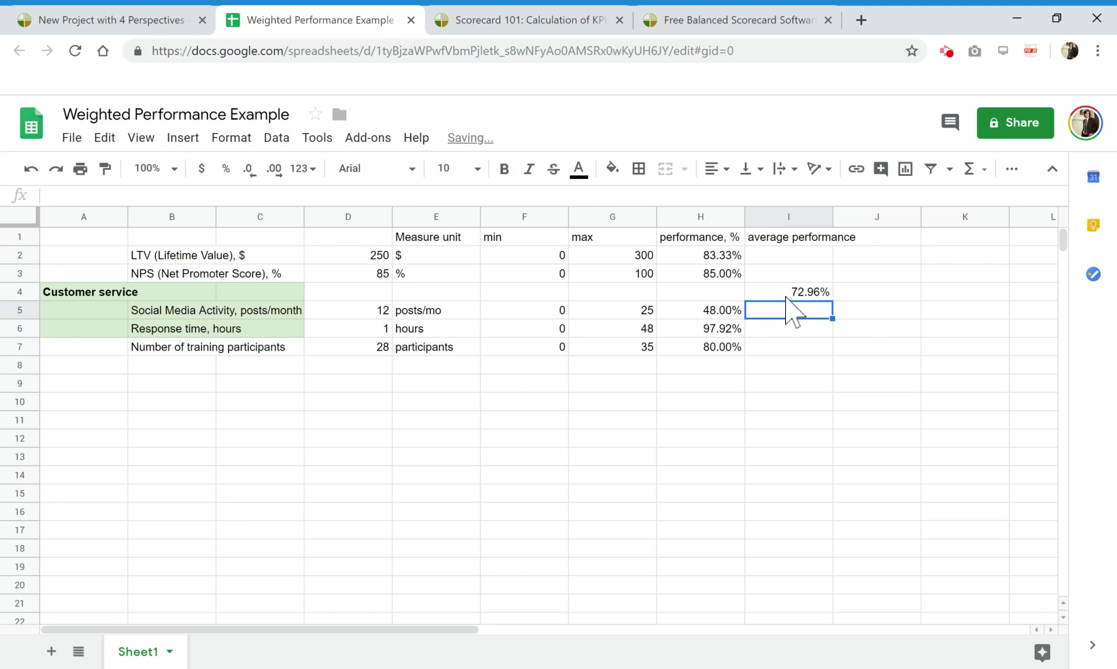
key(Up)
drag(724, 310, 726, 326)
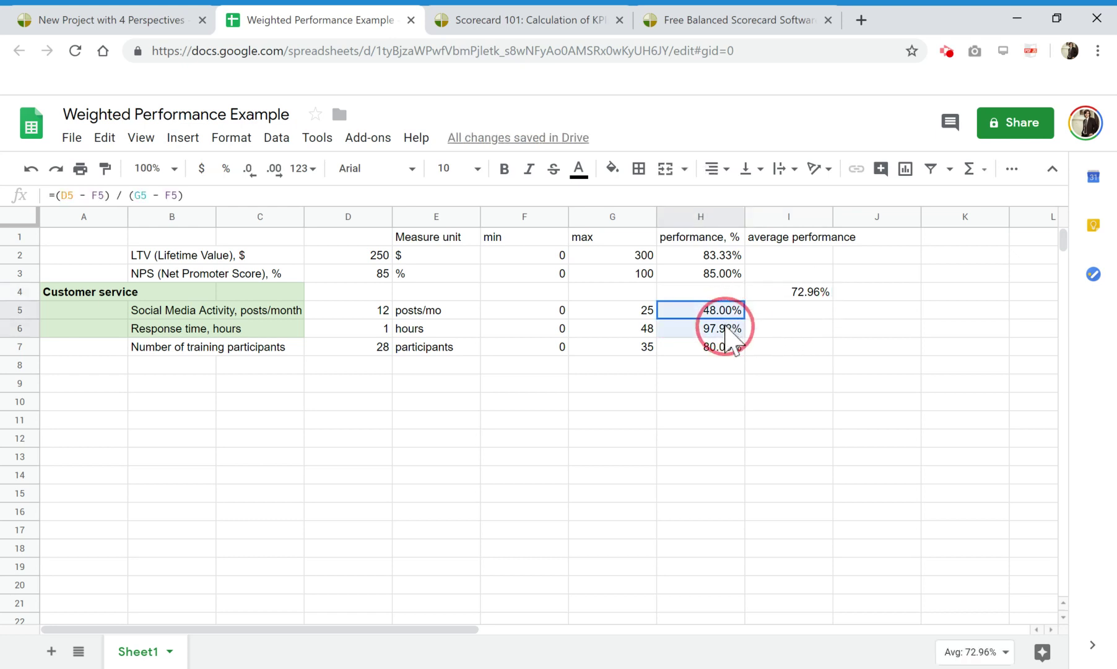
- Insert a blank column left of 'average performance', shifting it and 72.96% into column J
click(857, 333)
right_click(788, 217)
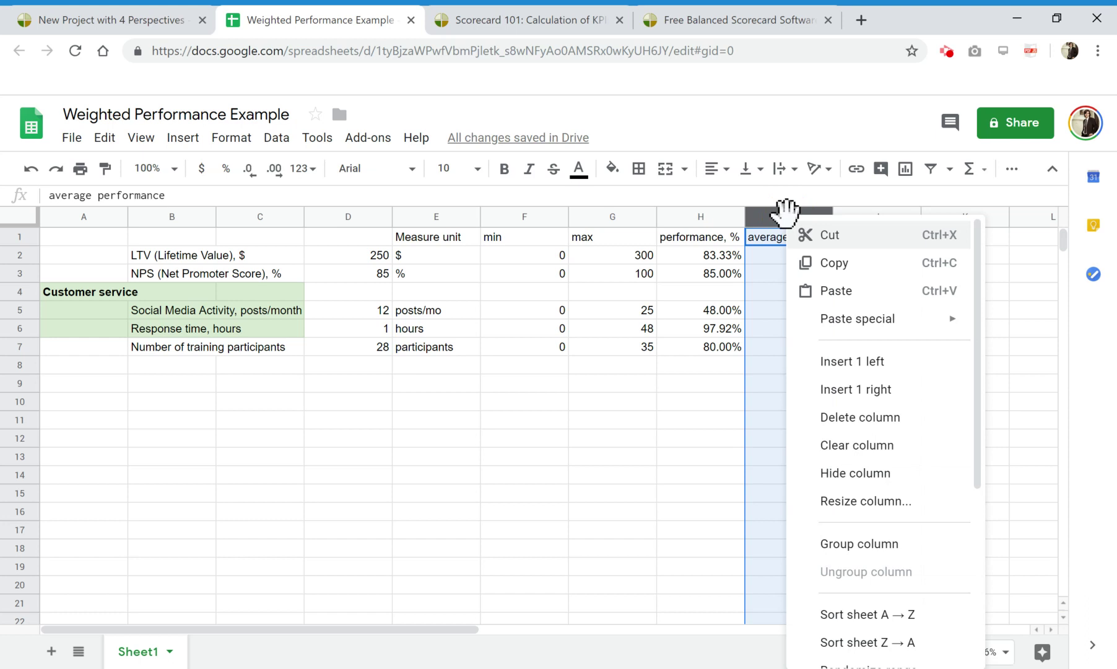
click(878, 364)
click(718, 399)
click(779, 313)
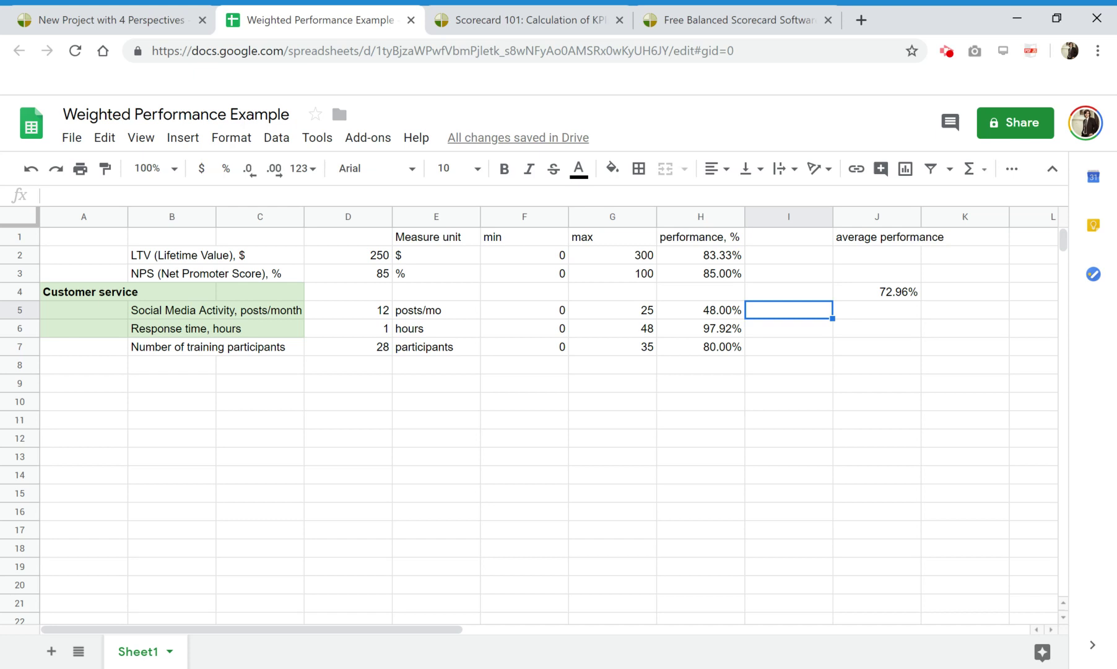
click(155, 331)
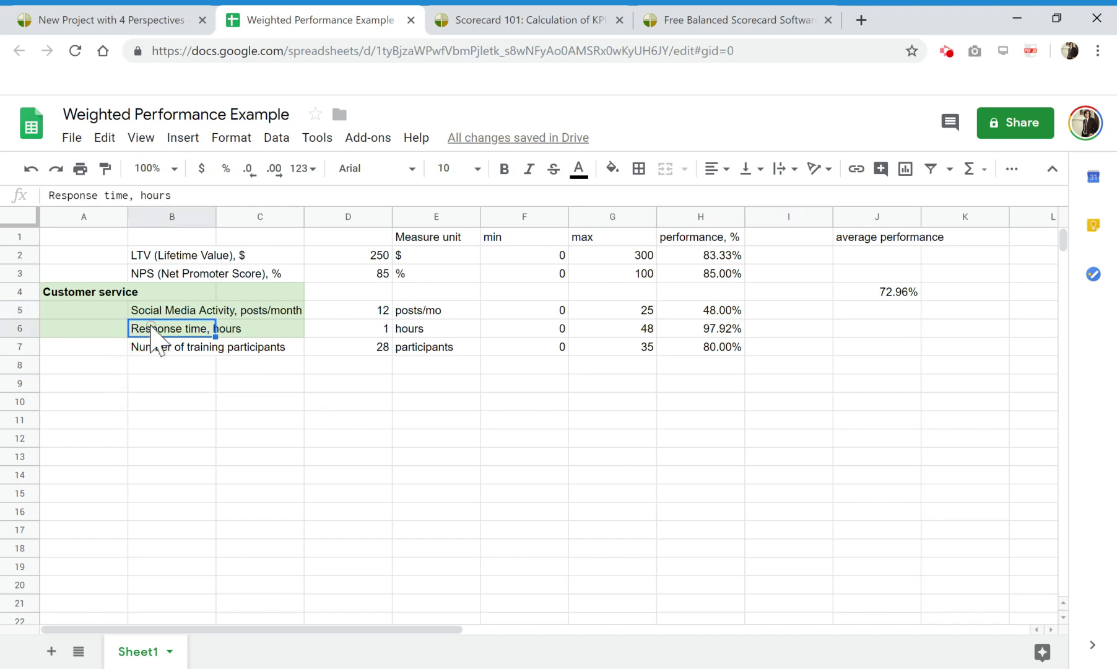
click(160, 309)
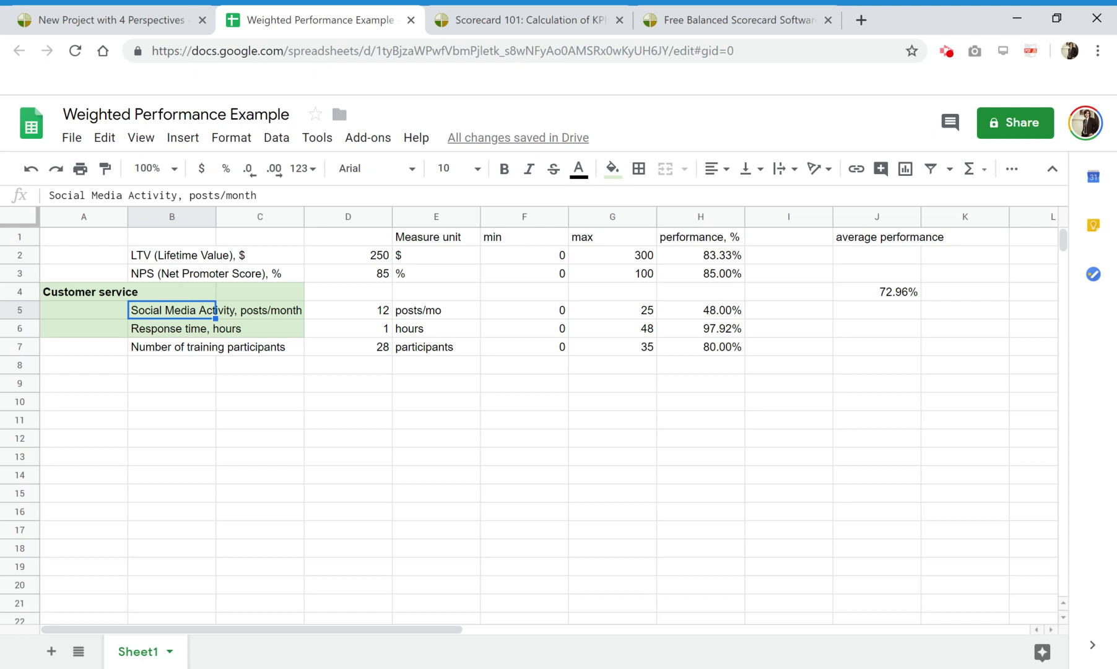
click(761, 313)
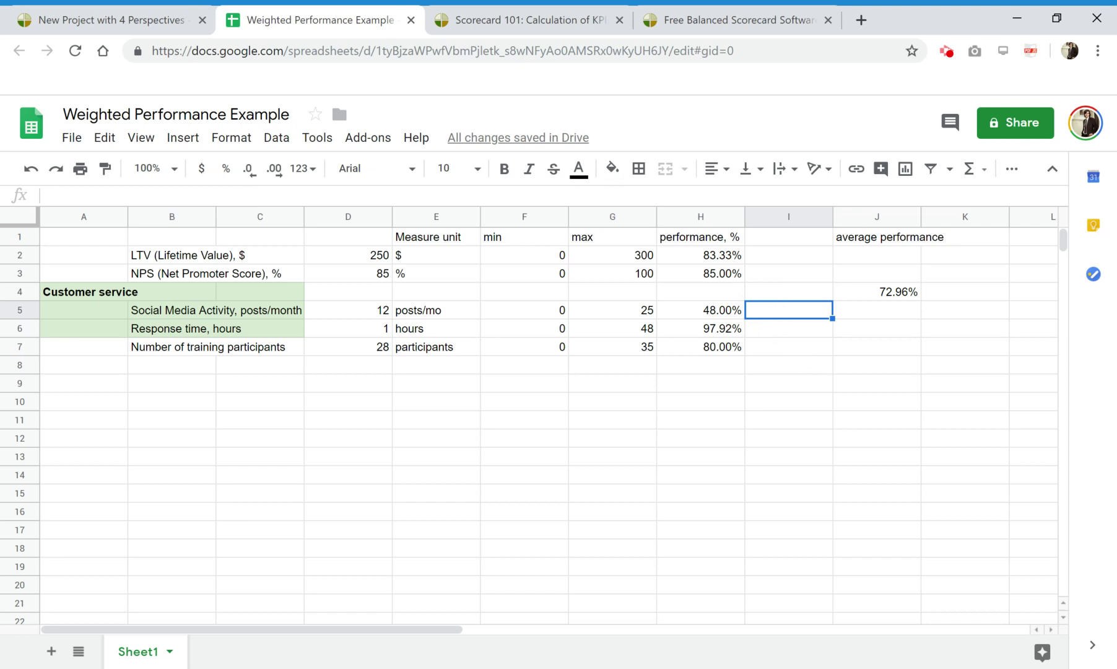
click(796, 239)
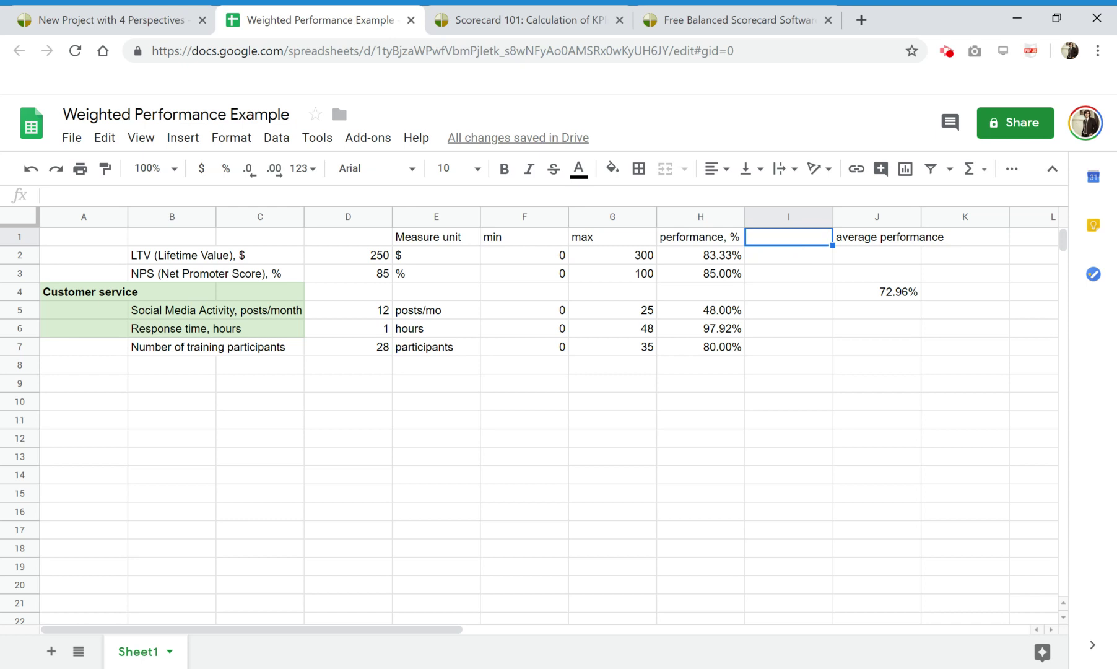
- Head column I 'weight' with 30% in I5 and 70% in I6, then check the 12 posts/mo value
text(weight)
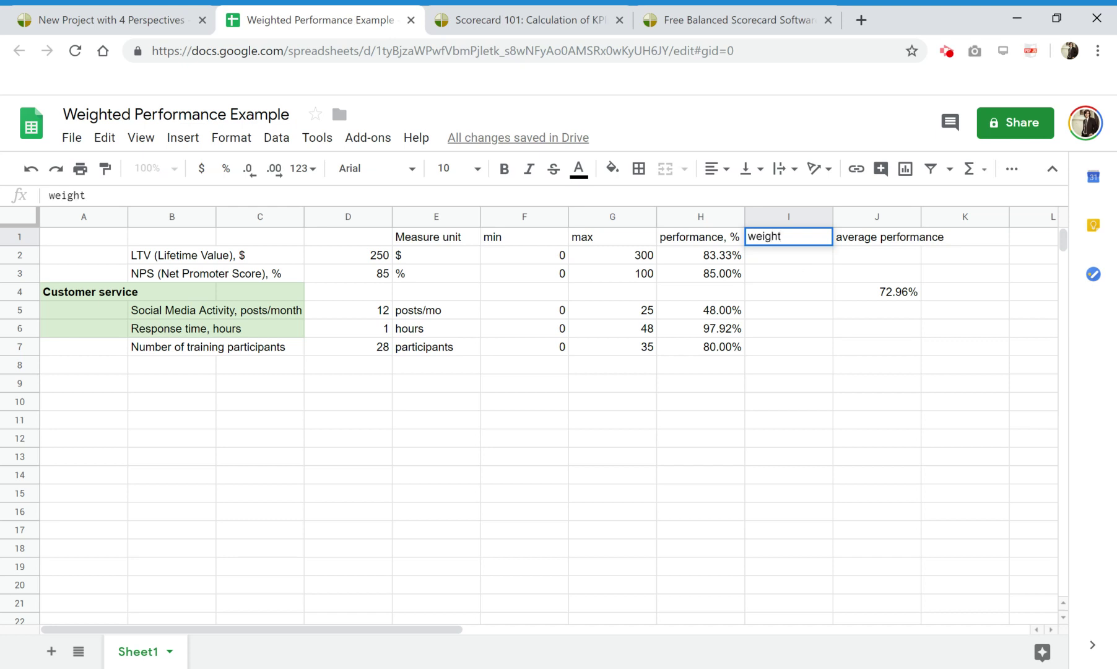
key(Return)
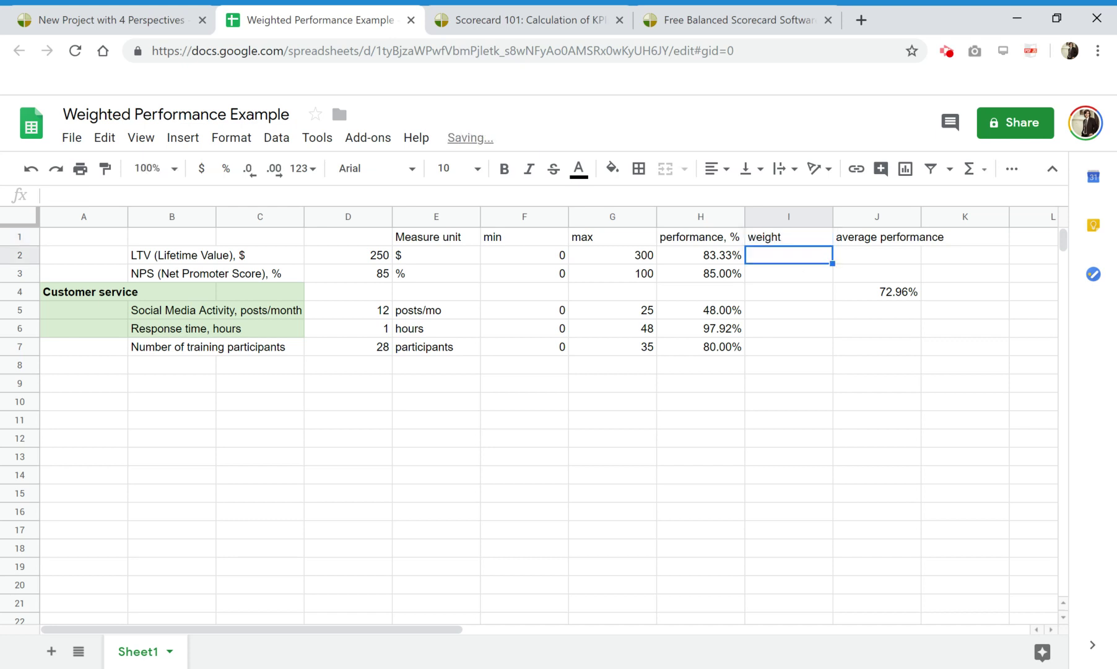
click(791, 313)
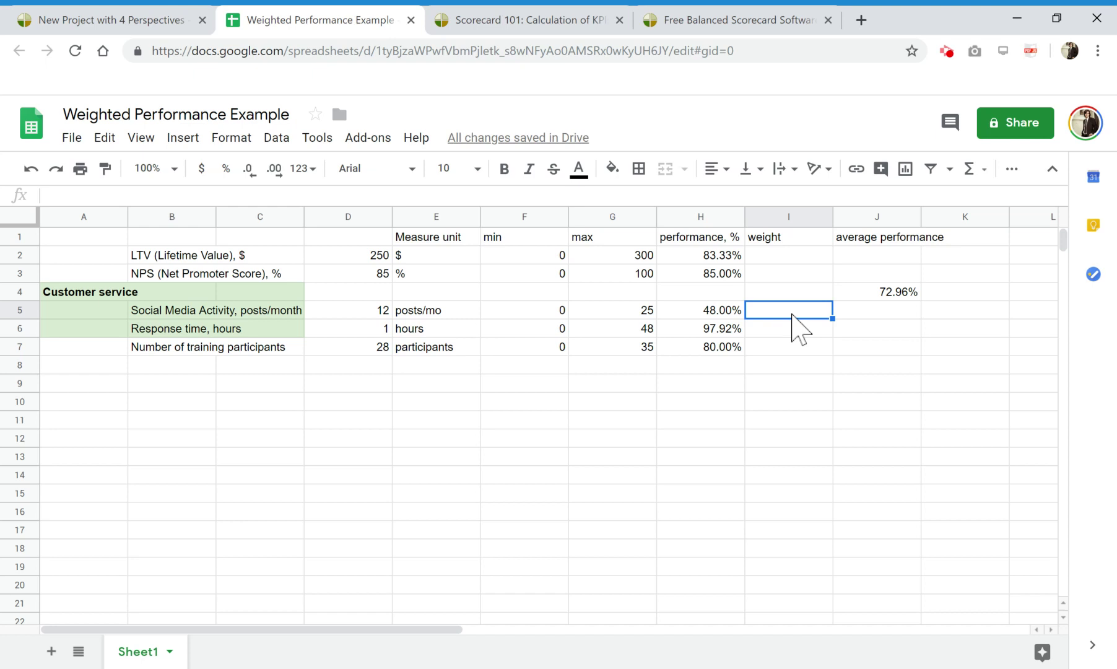
text(30)
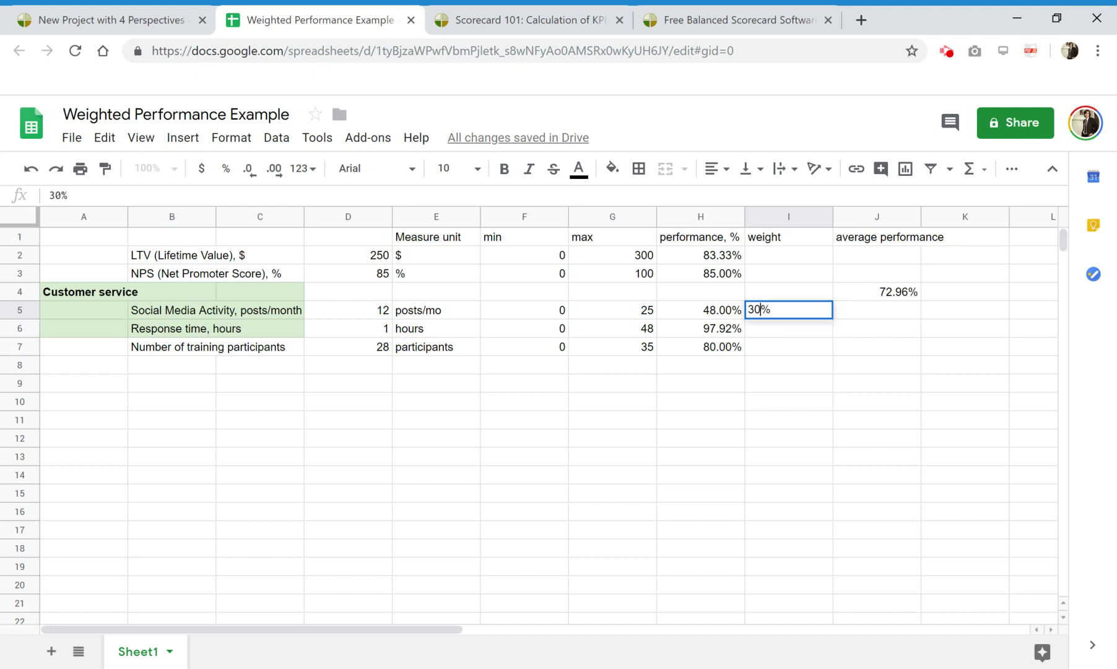
key(Return)
text(70)
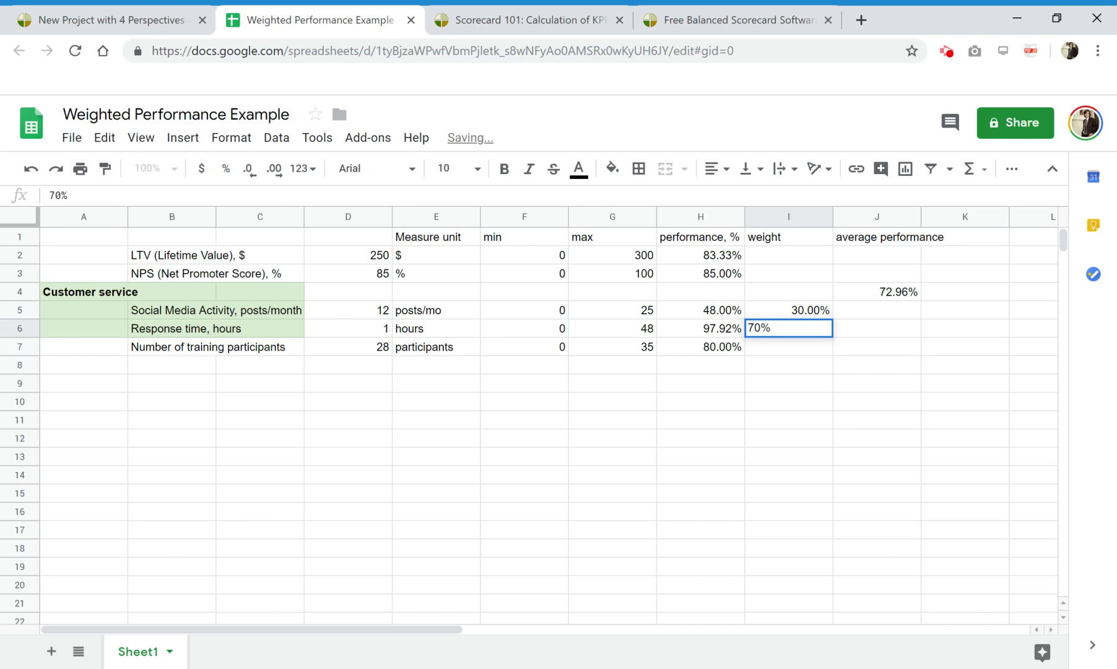
key(Return)
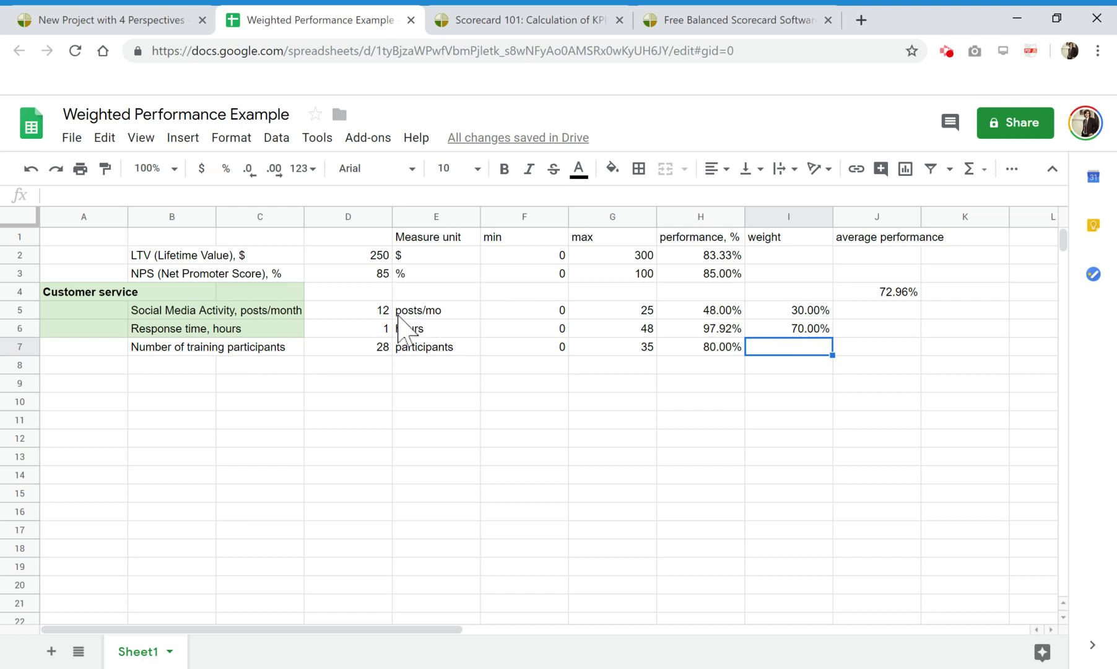
click(378, 307)
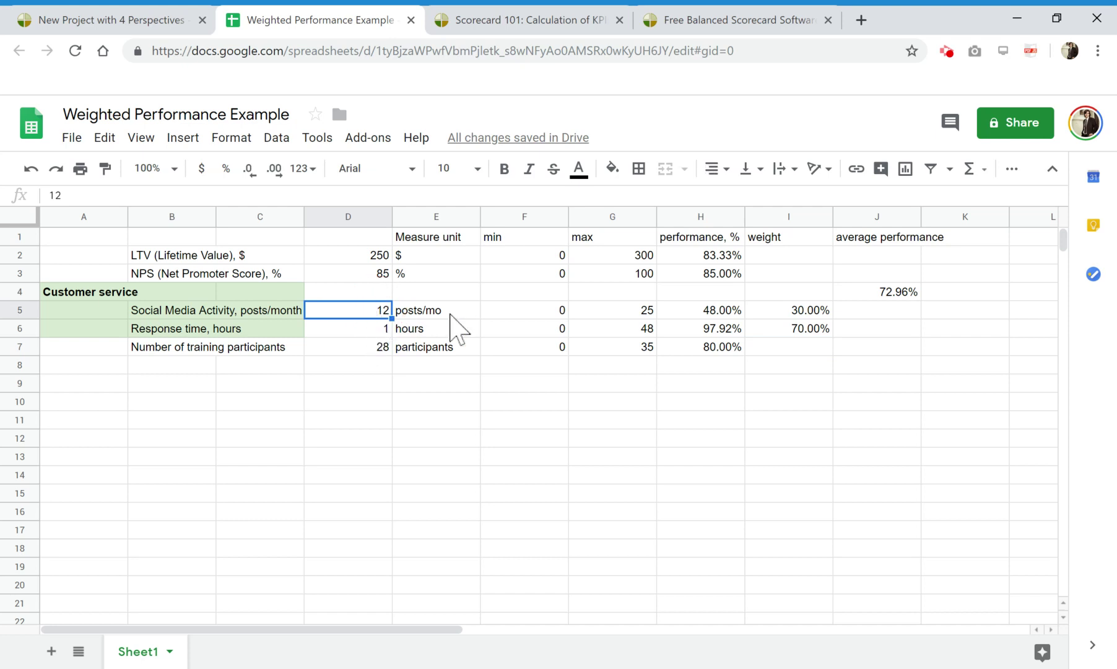
click(425, 311)
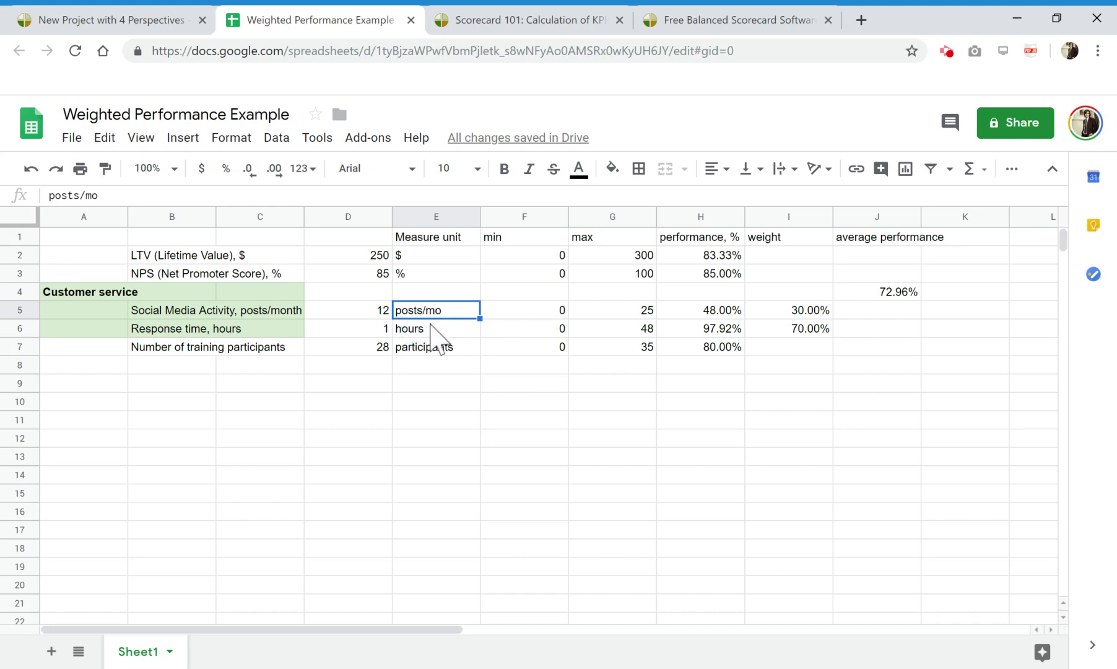
click(706, 311)
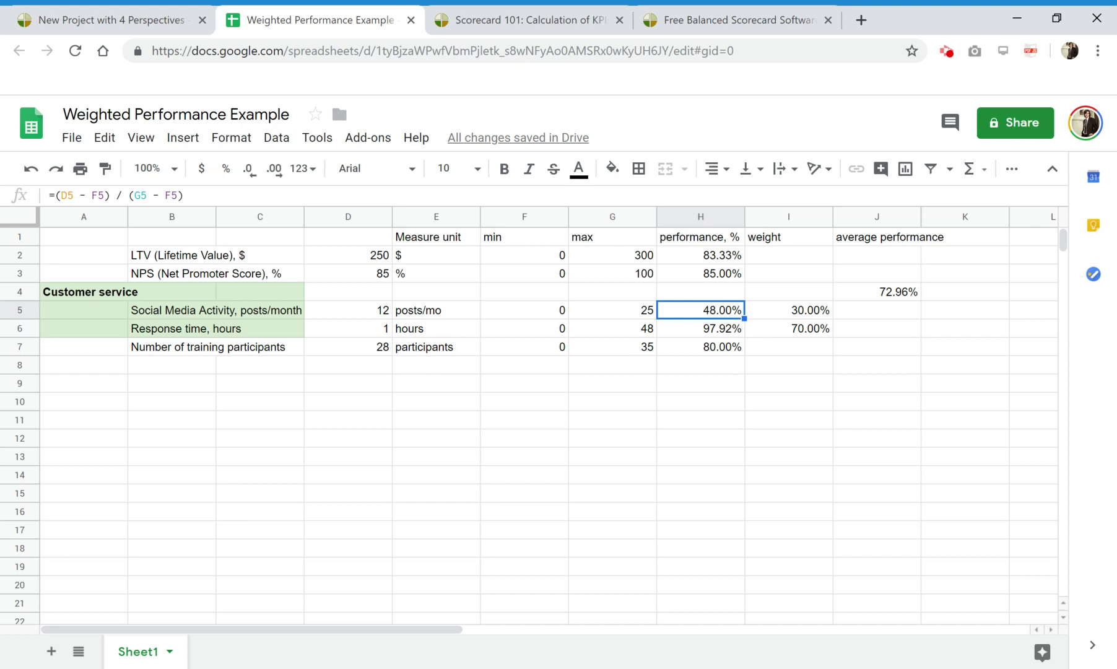
click(379, 311)
click(379, 329)
click(375, 310)
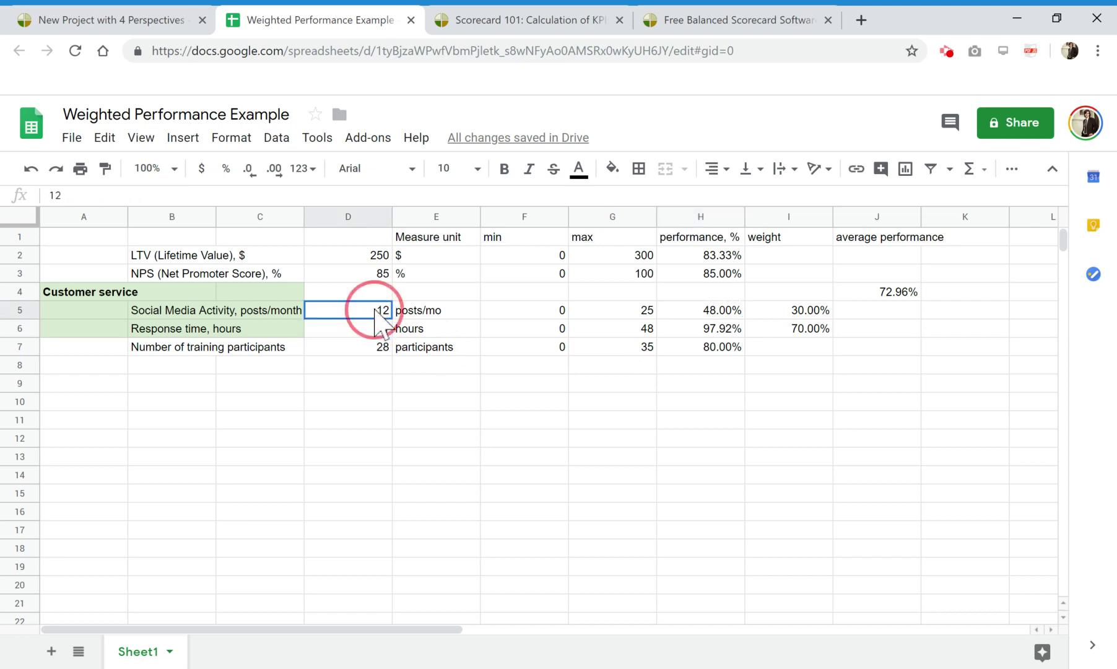
click(376, 330)
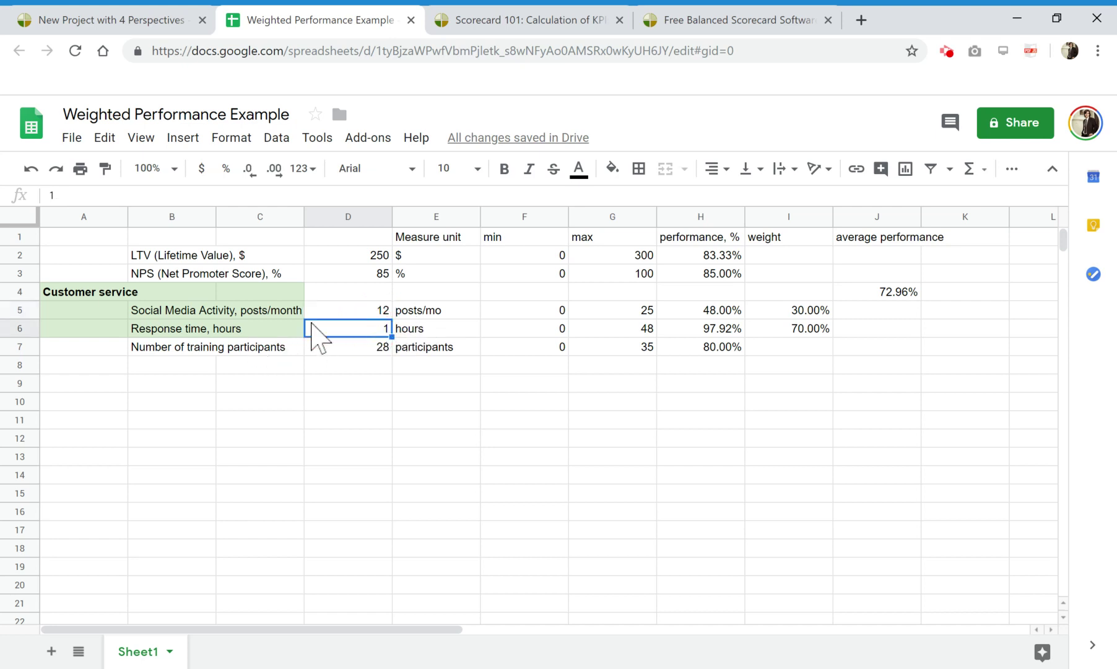
click(557, 310)
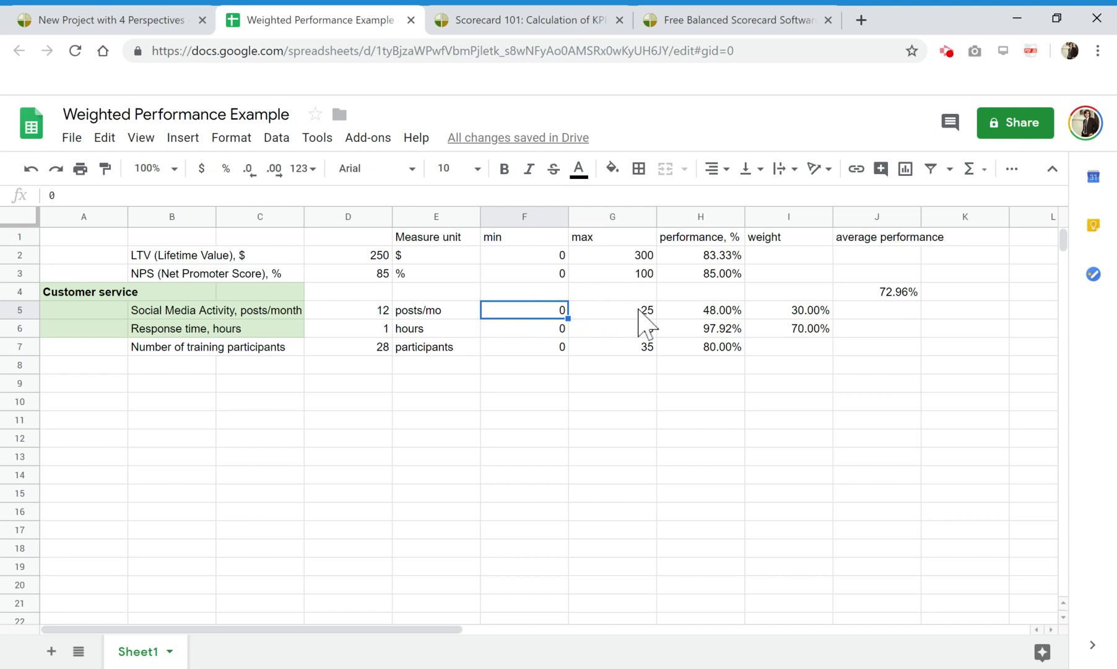
click(738, 310)
click(730, 333)
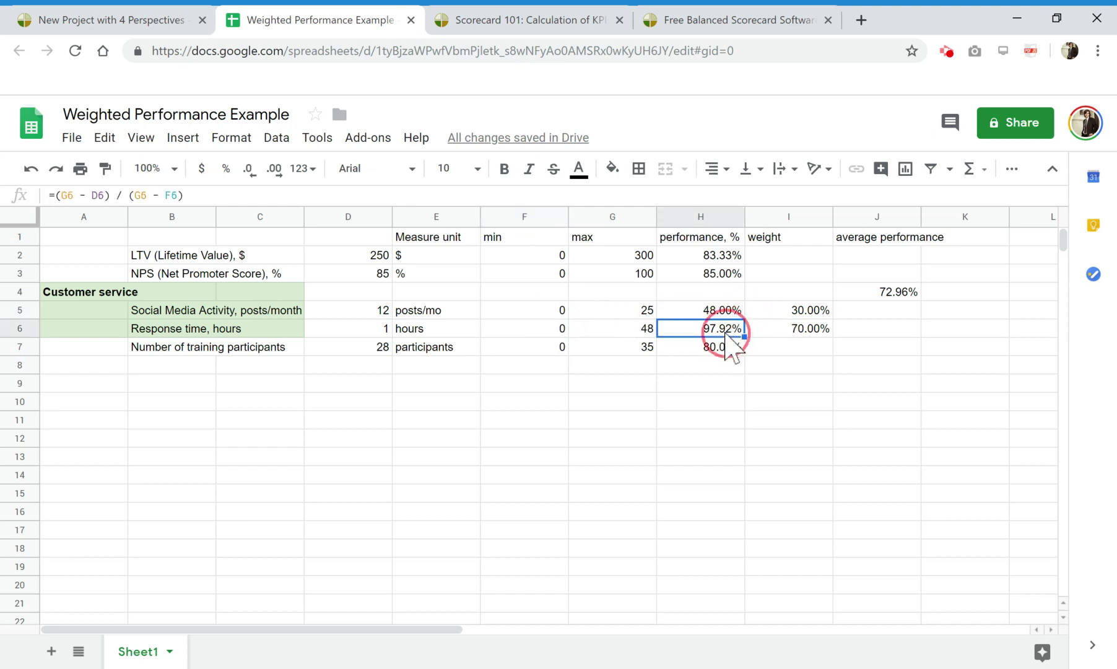
click(731, 312)
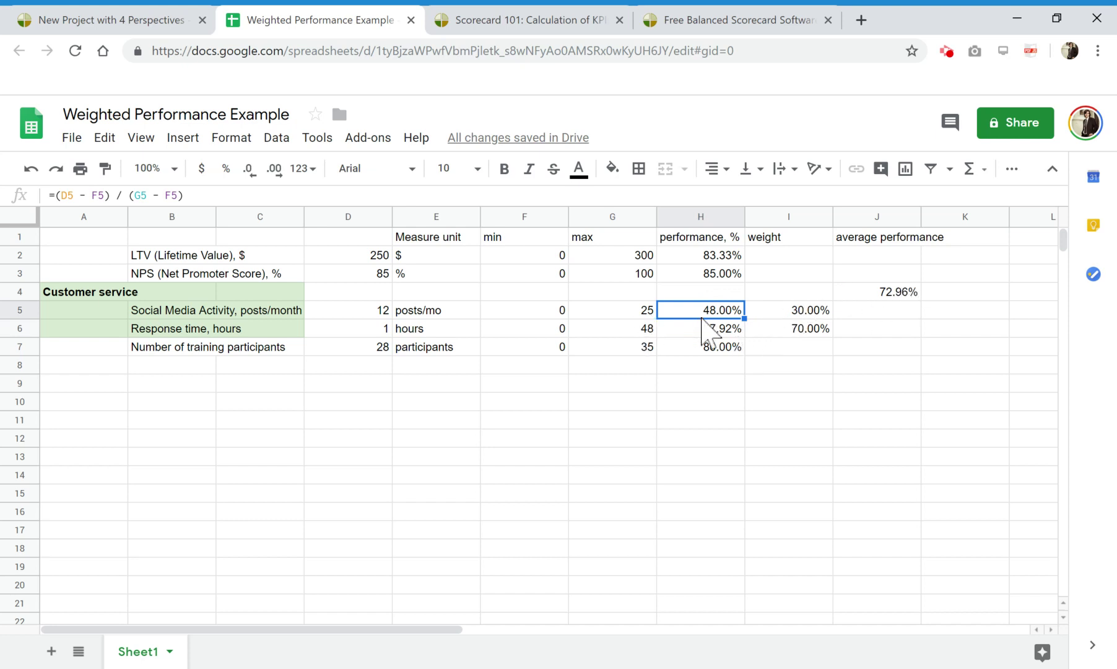
- Add a 'weighted average' header in cell K1
click(871, 316)
click(962, 239)
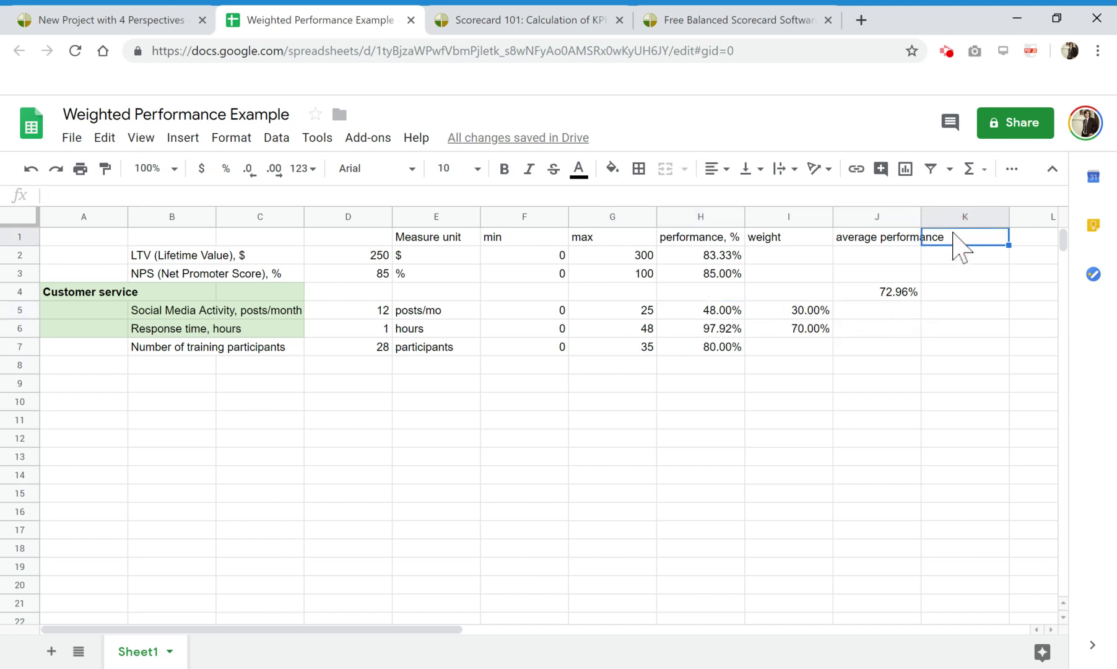
click(930, 216)
click(967, 241)
text(weighted ave)
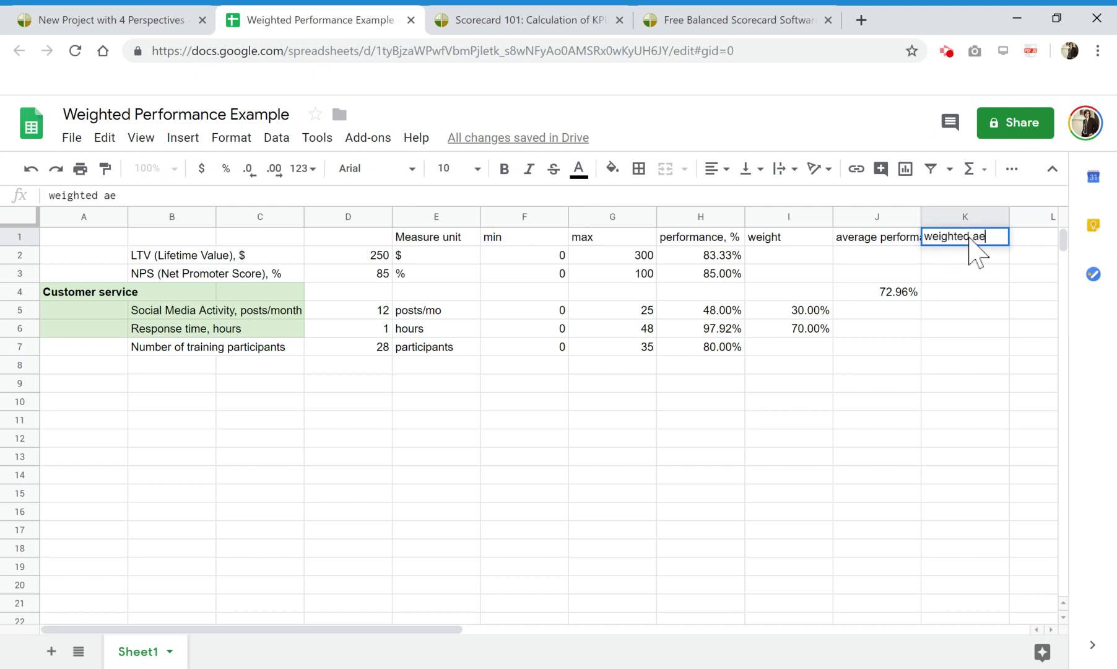
key(BackSpace)
text(verage)
key(Return)
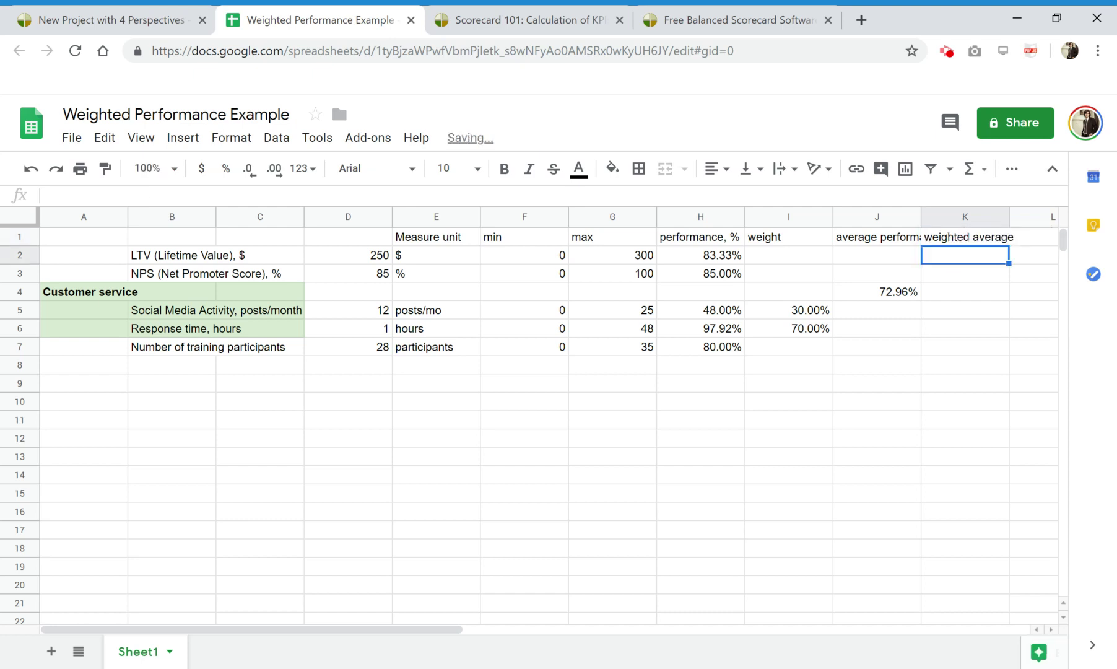
- Enter =H5*I5+H6*I6 in K4, giving a weighted average of 83%
click(965, 273)
click(964, 291)
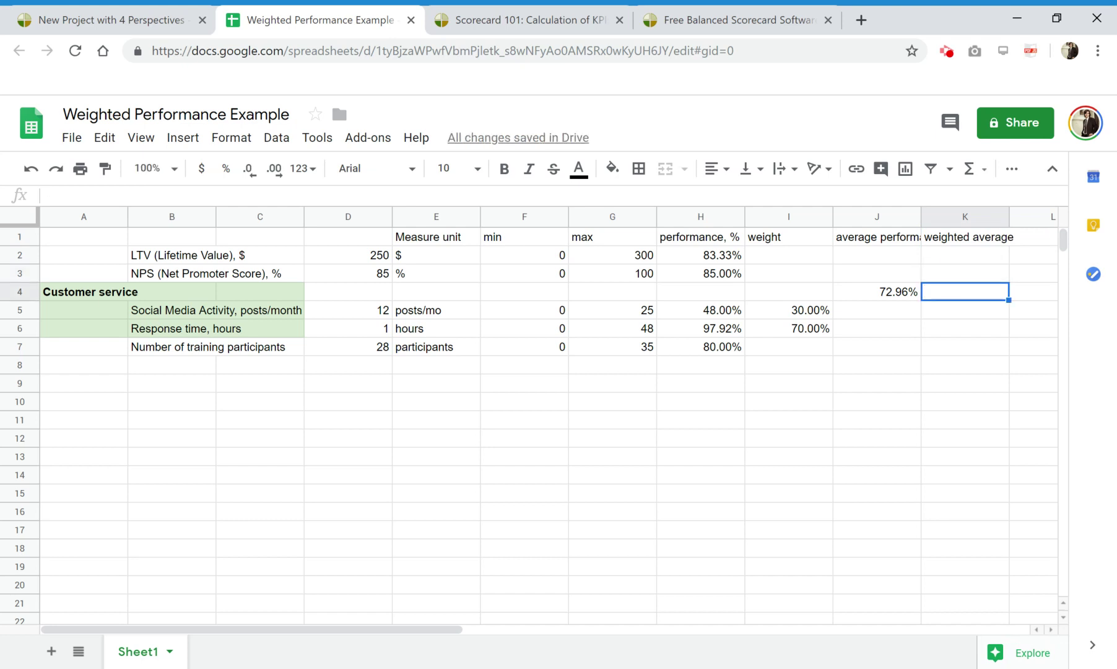
text())
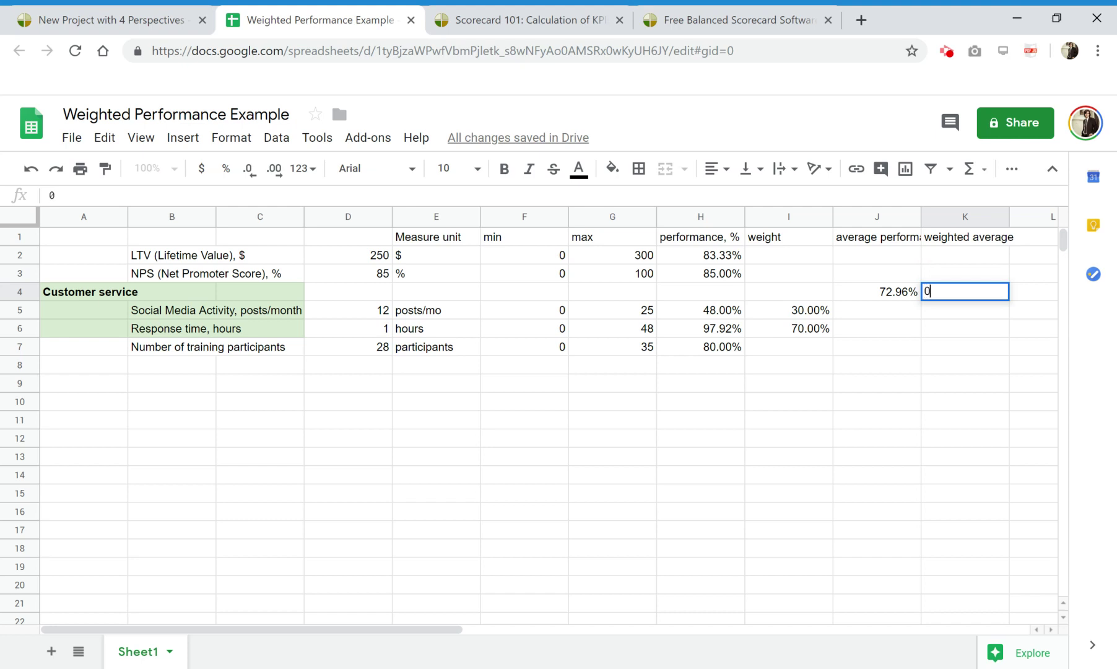
text(=)
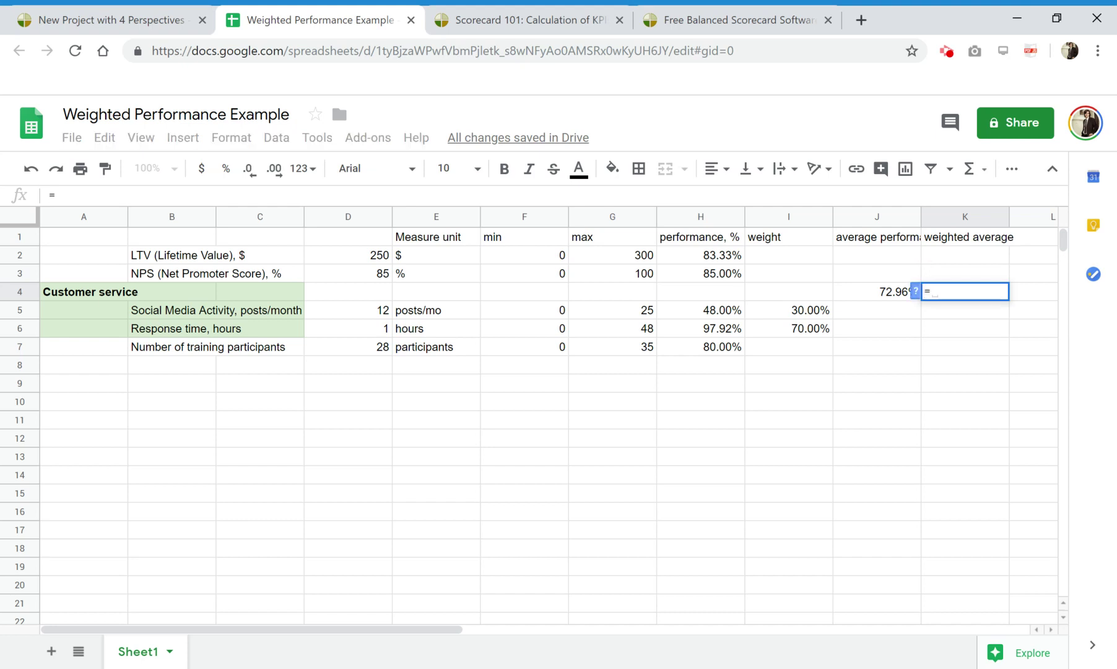
click(721, 312)
text(*)
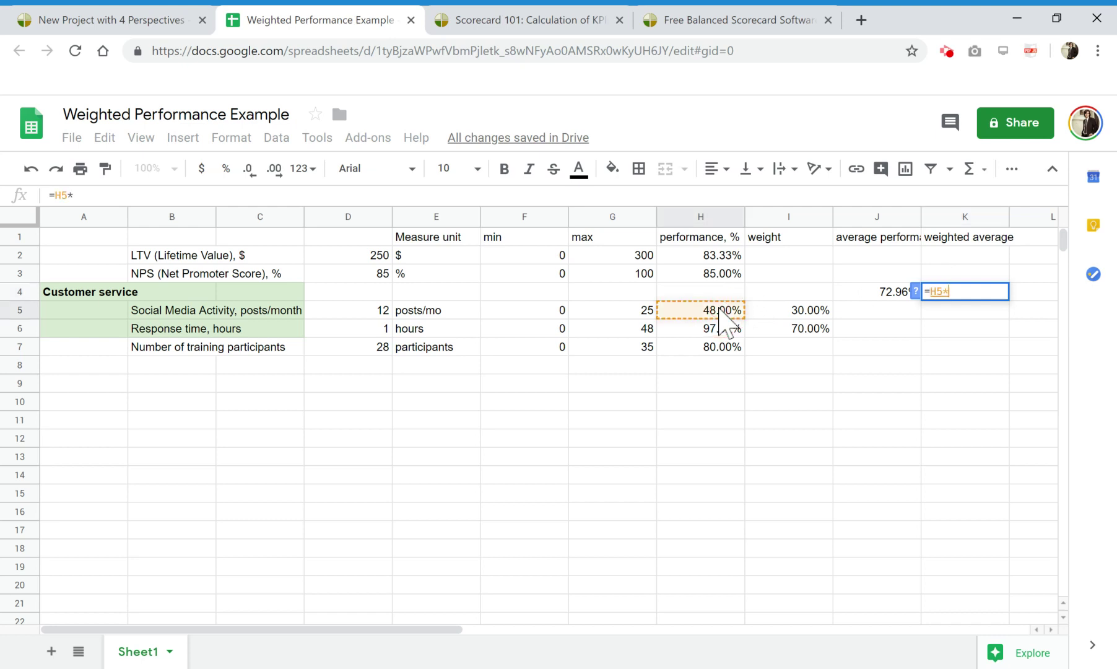
click(805, 311)
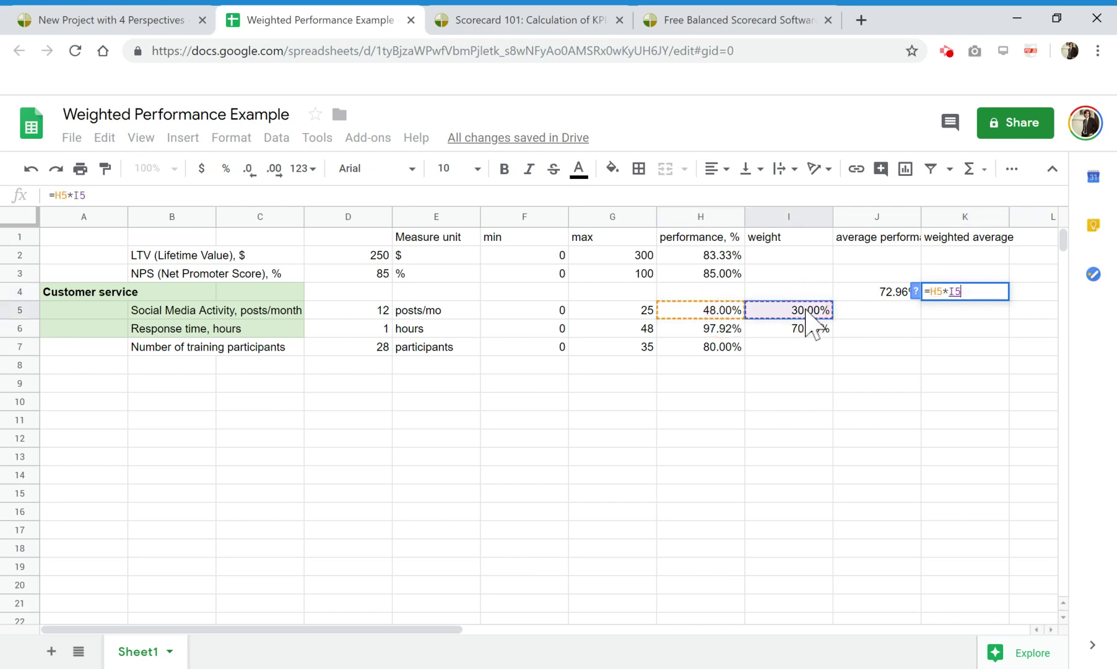
text(+)
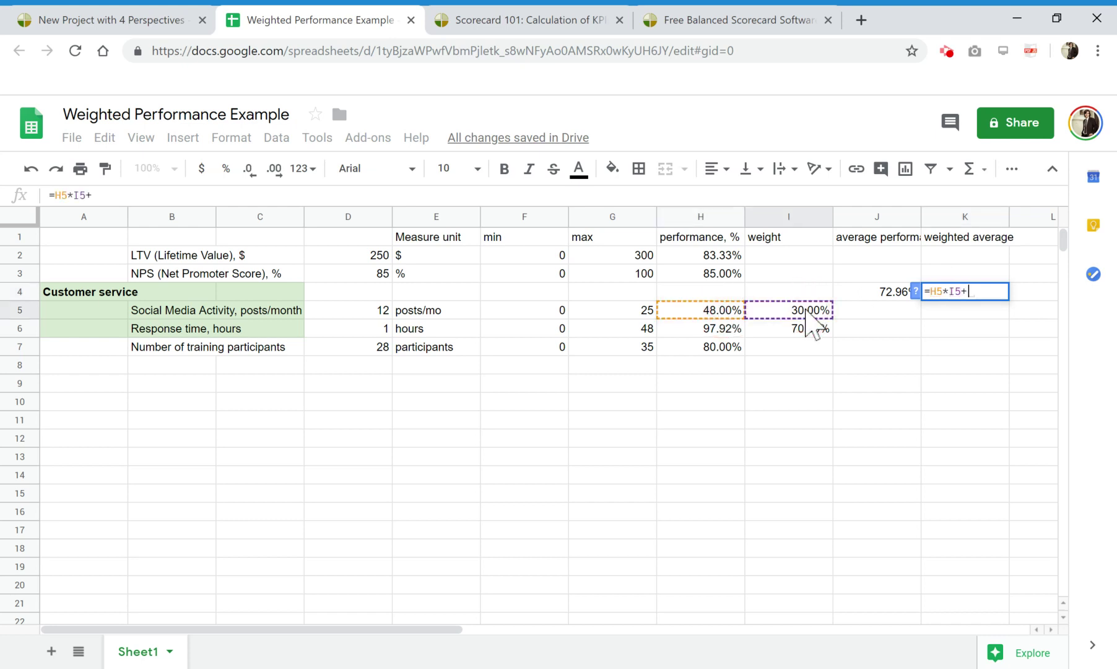
click(716, 329)
text(*)
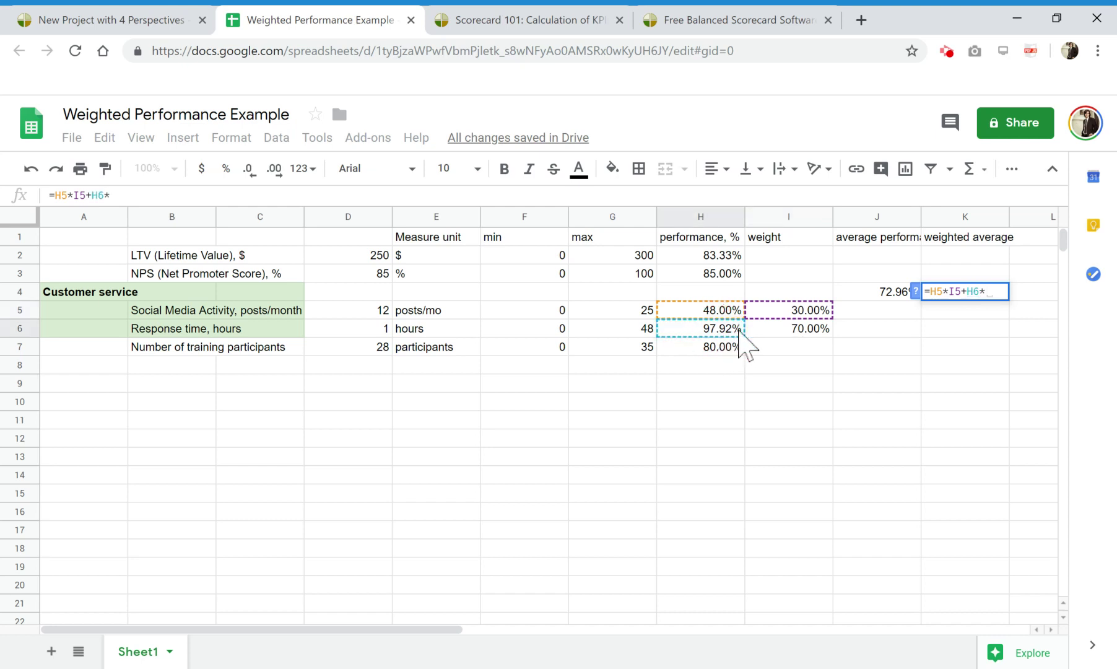
click(812, 329)
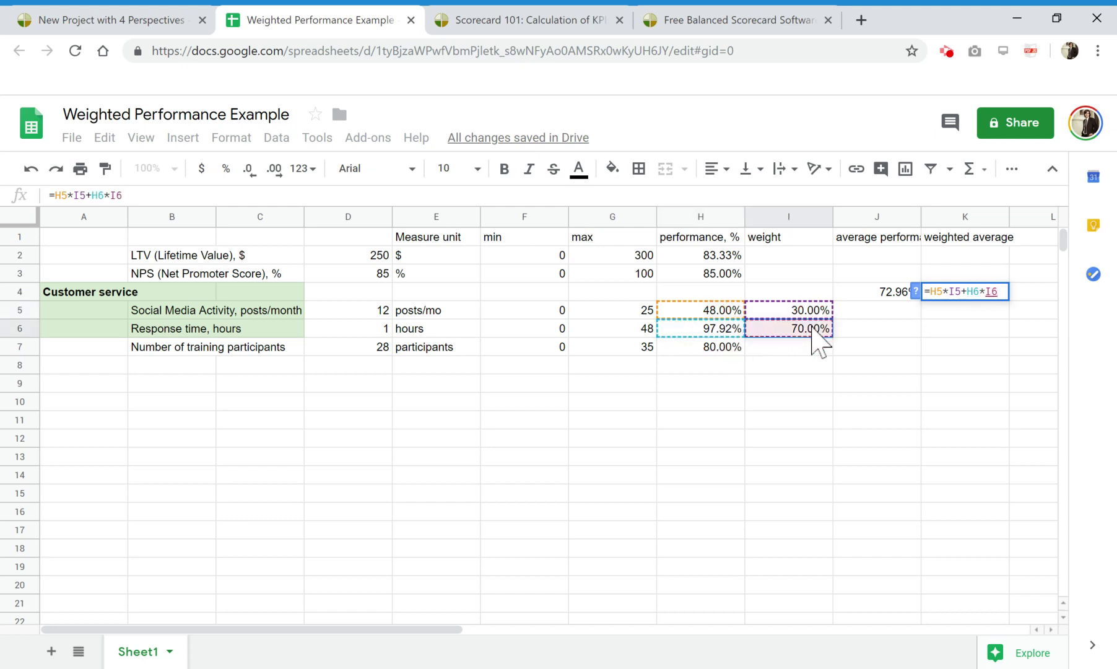
key(Return)
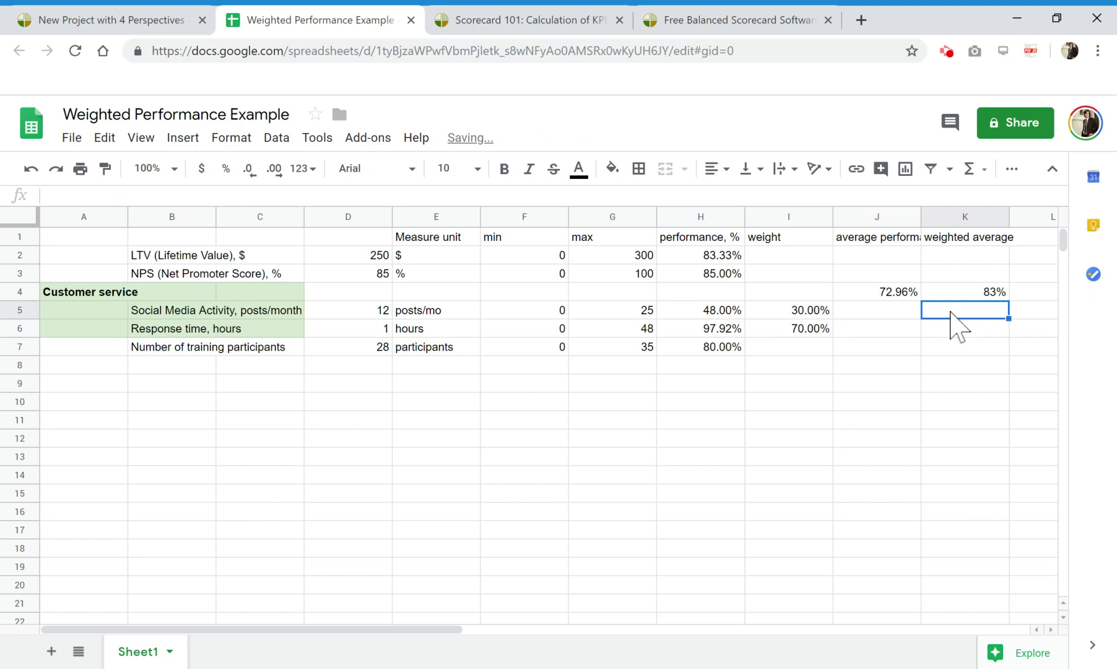
- Change both weights in I5 and I6 to 50%
click(995, 296)
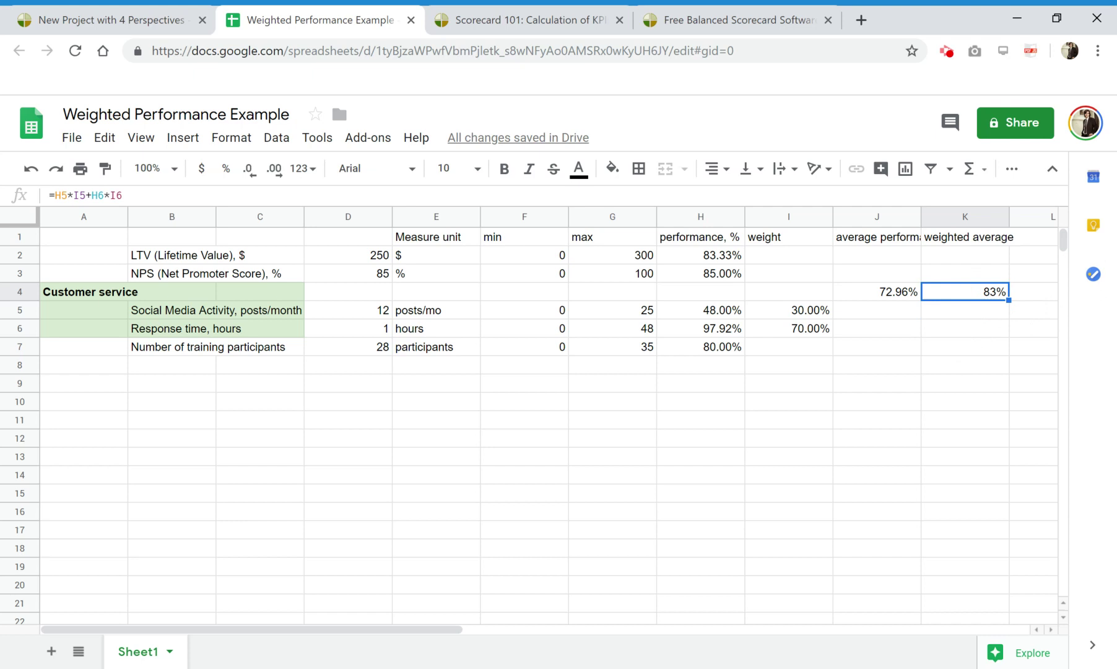
click(810, 313)
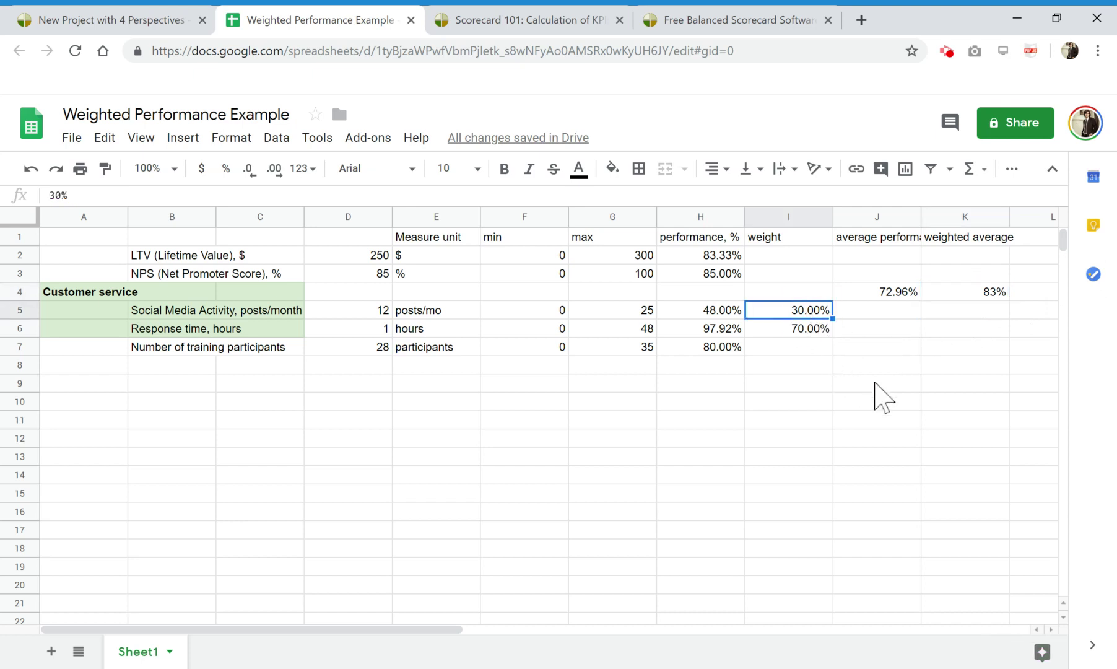
text(50)
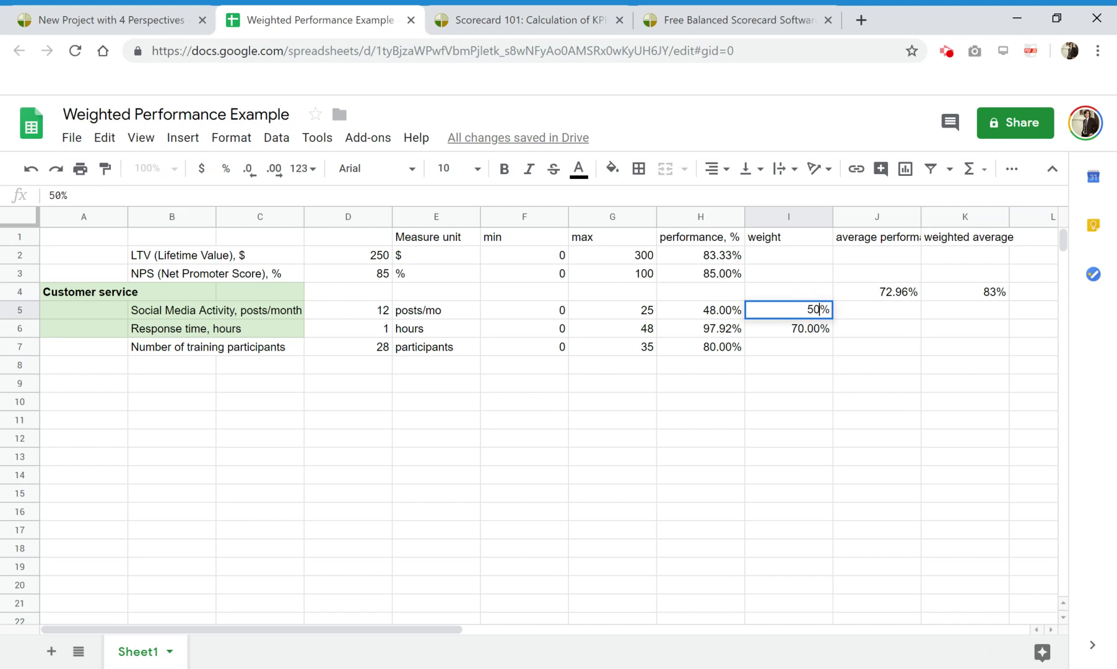
key(Return)
text(50)
key(Return)
key(Up)
key(Up)
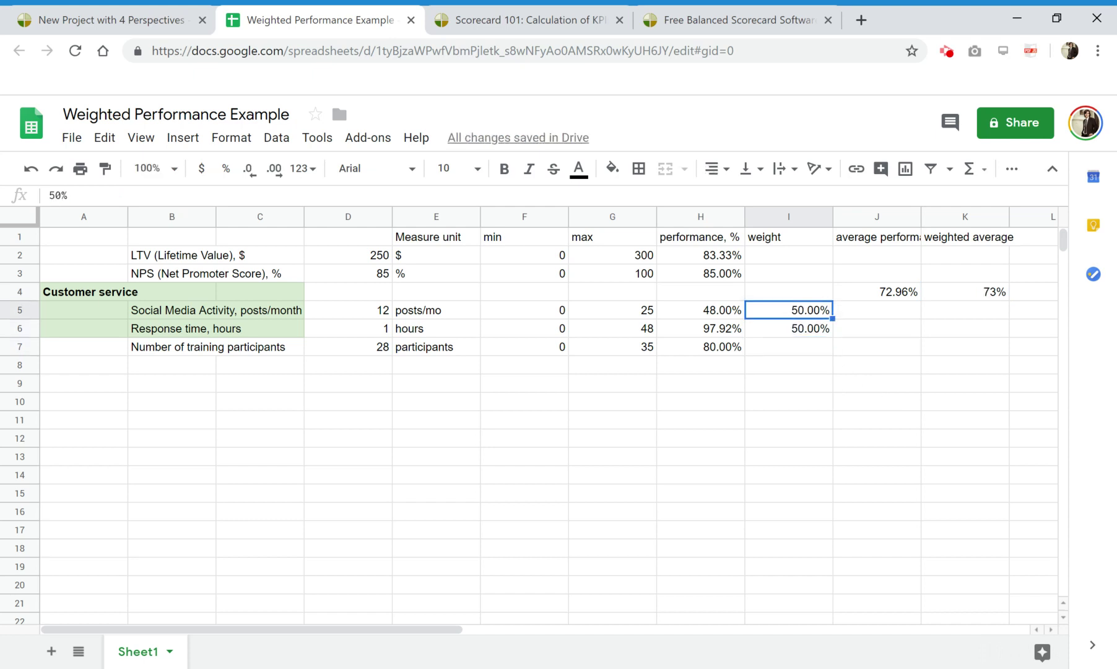
- Compare the J4 average and K4 weighted average formulas, now both about 73%
click(905, 291)
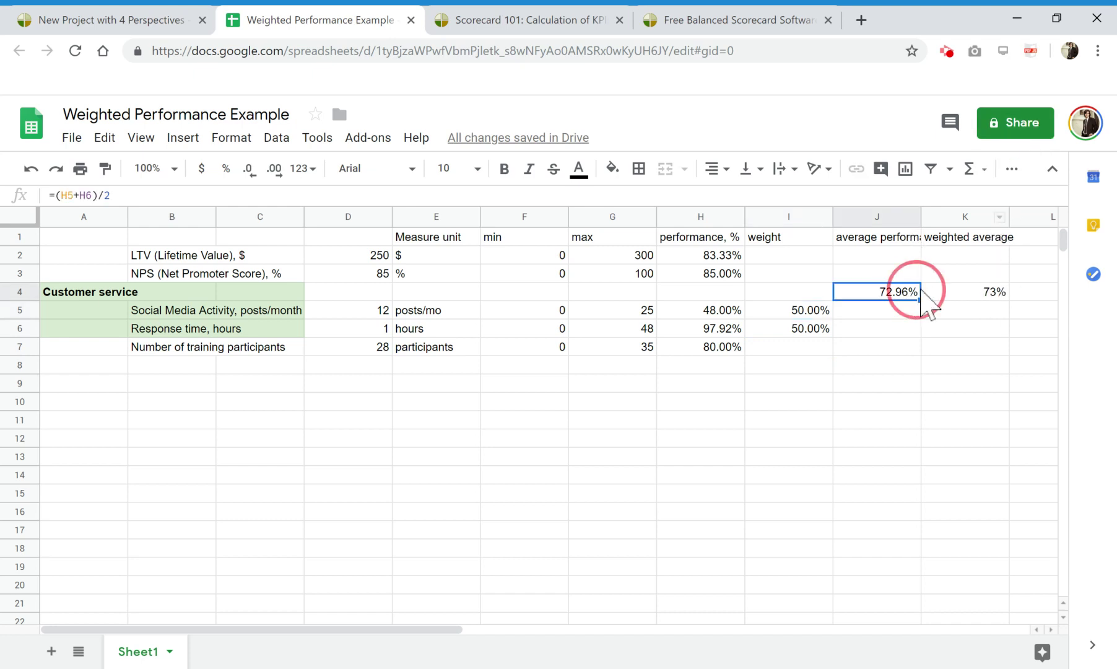
click(958, 289)
click(890, 292)
click(998, 294)
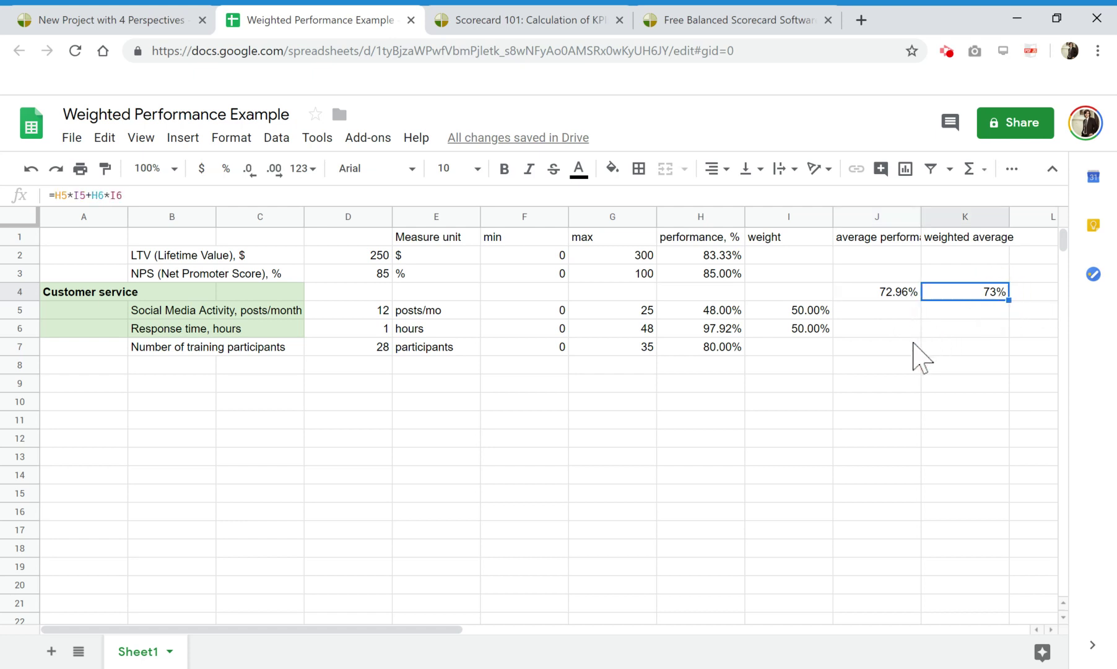
click(815, 310)
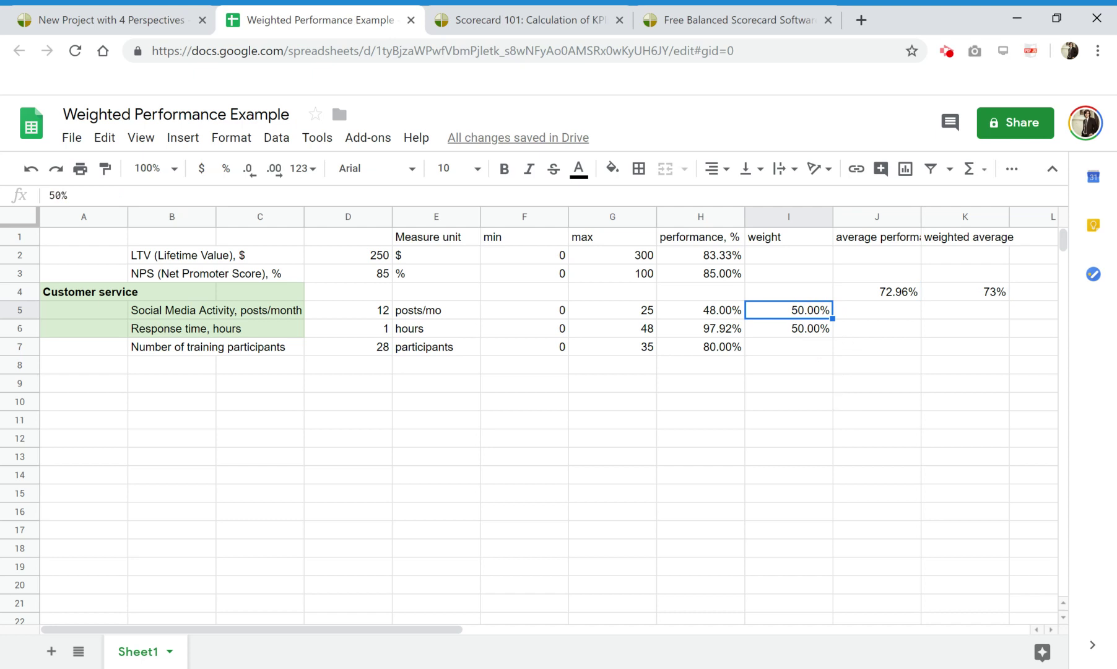
click(789, 328)
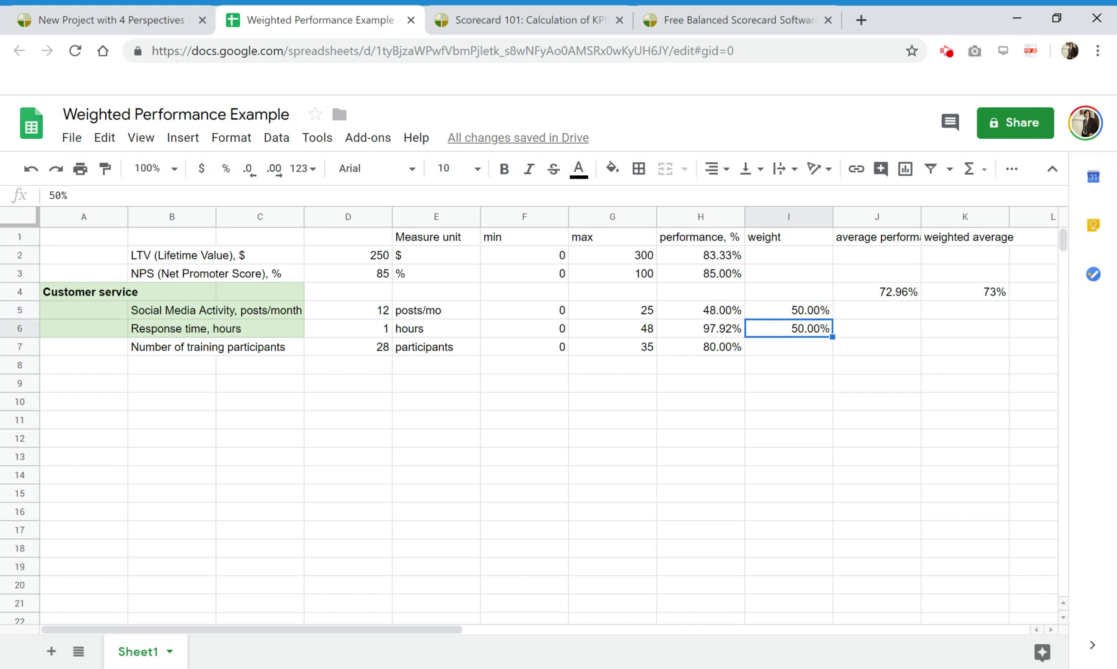
click(961, 292)
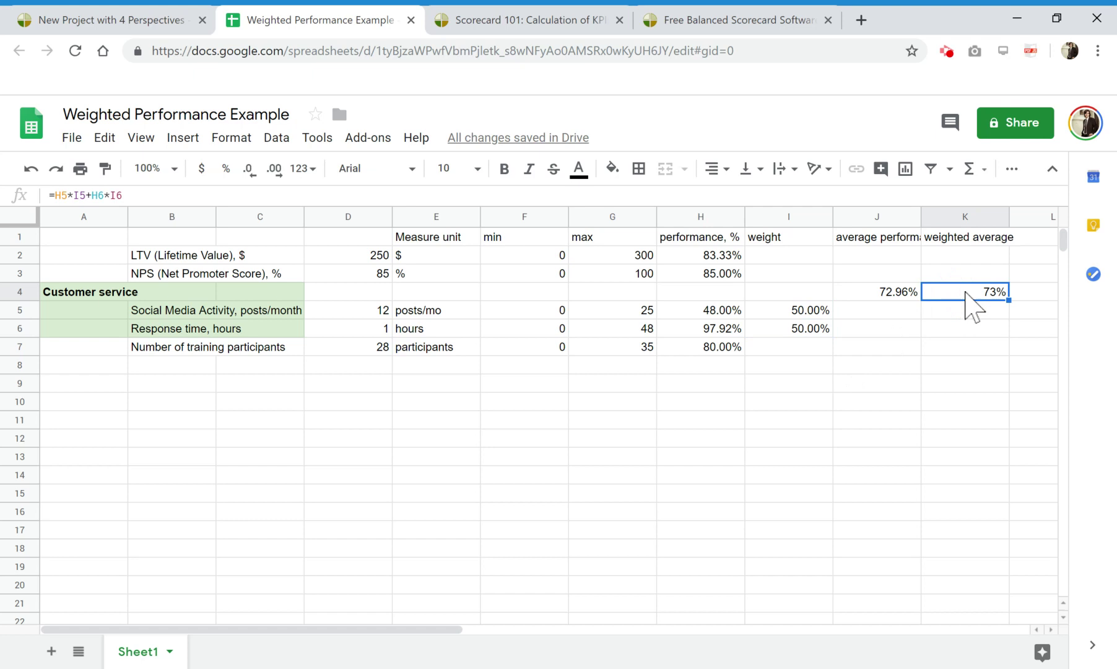
click(723, 331)
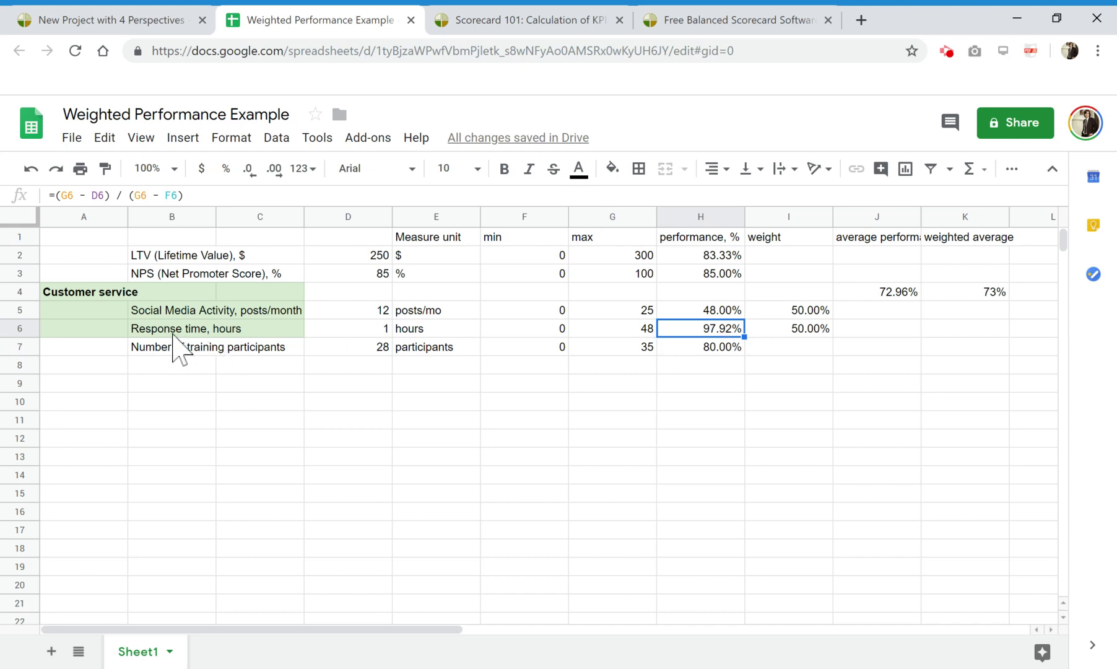
- Try weights of 1% and 99%, which raise the weighted average in K4 to 97%
click(792, 311)
text(1)
key(Return)
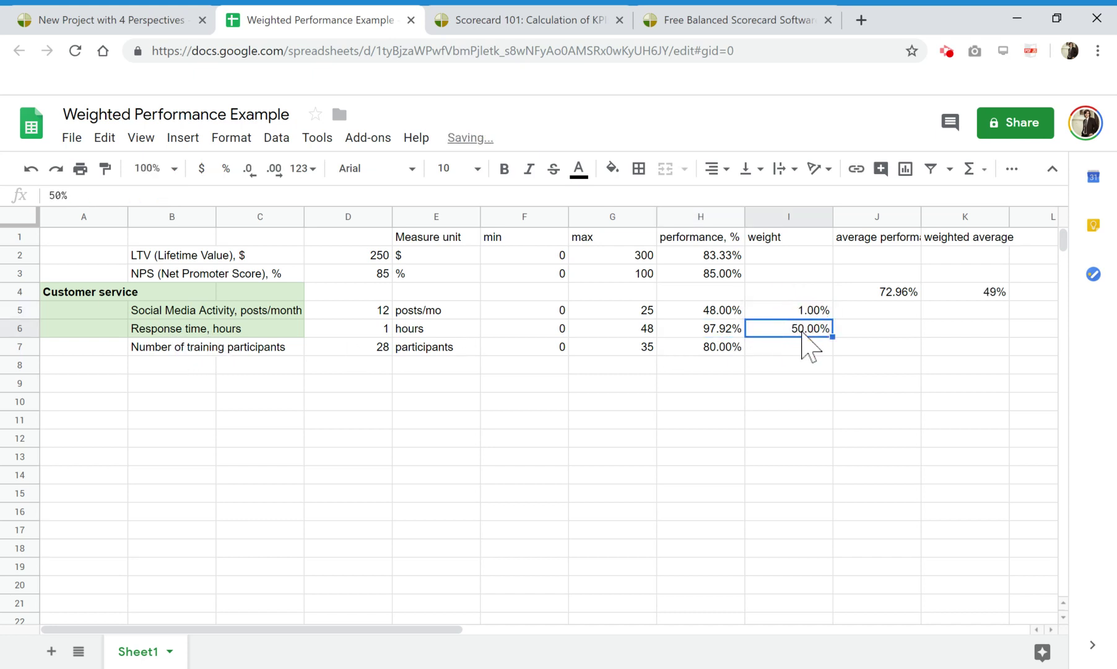
text(99)
key(Return)
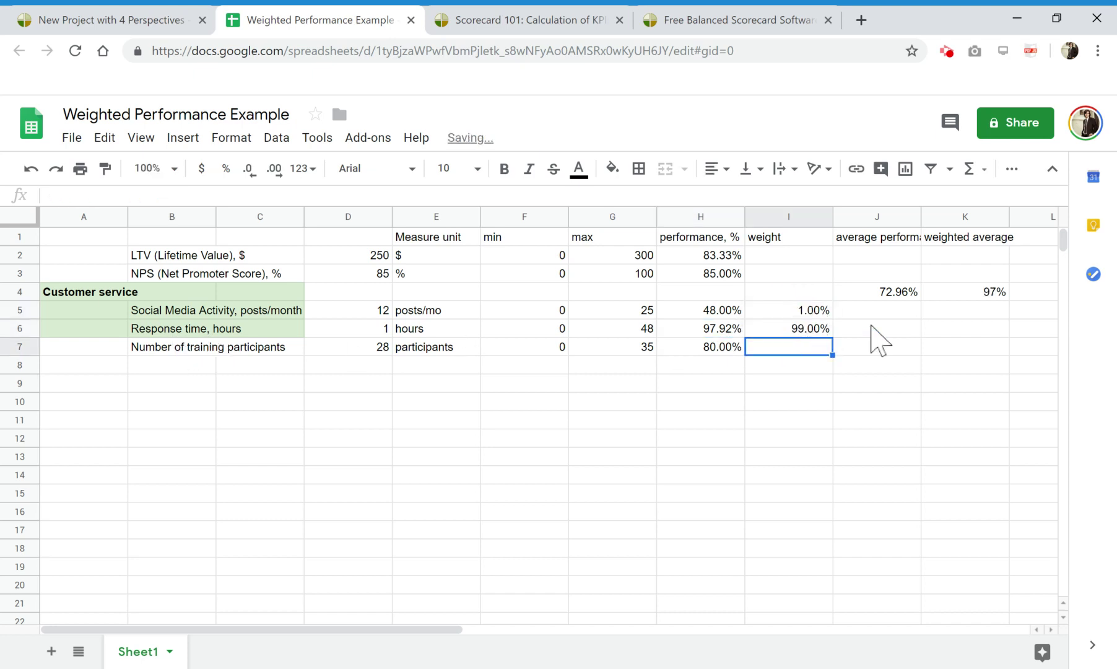
click(704, 331)
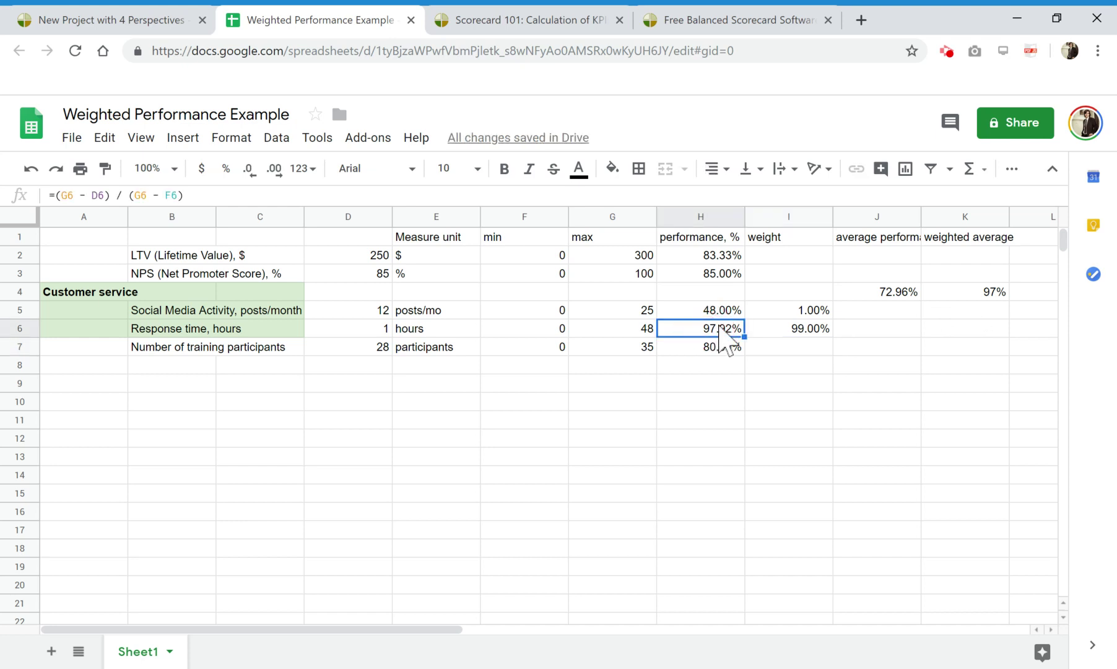
click(985, 296)
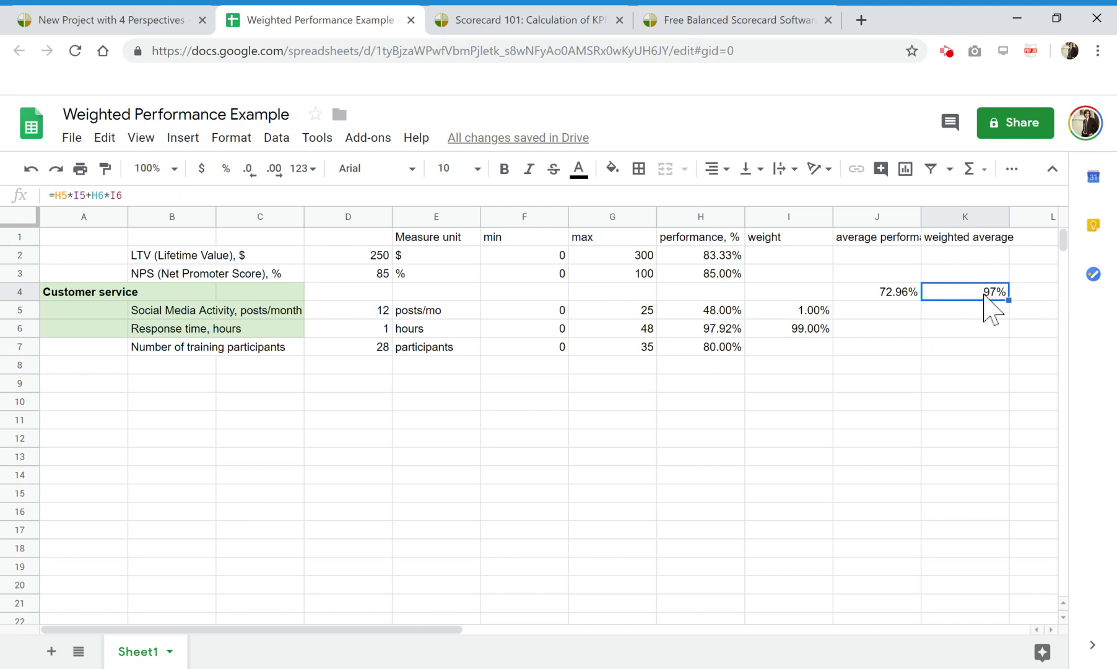
click(709, 330)
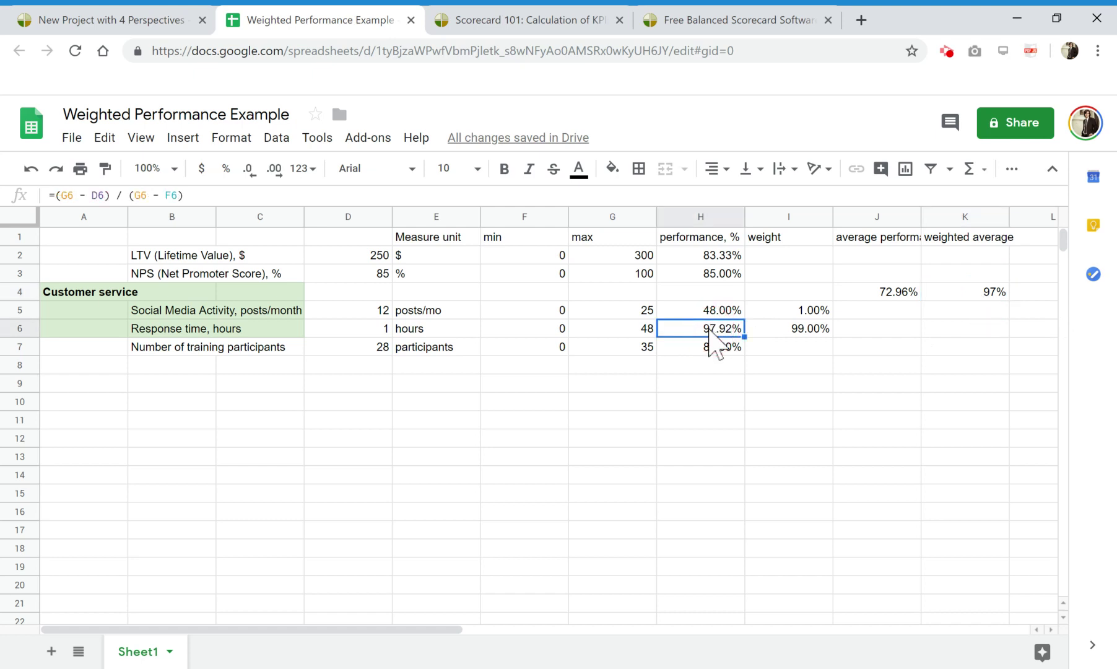
- Weight Social Media Activity 99% and Response time 1%, giving a 48% weighted average
click(793, 315)
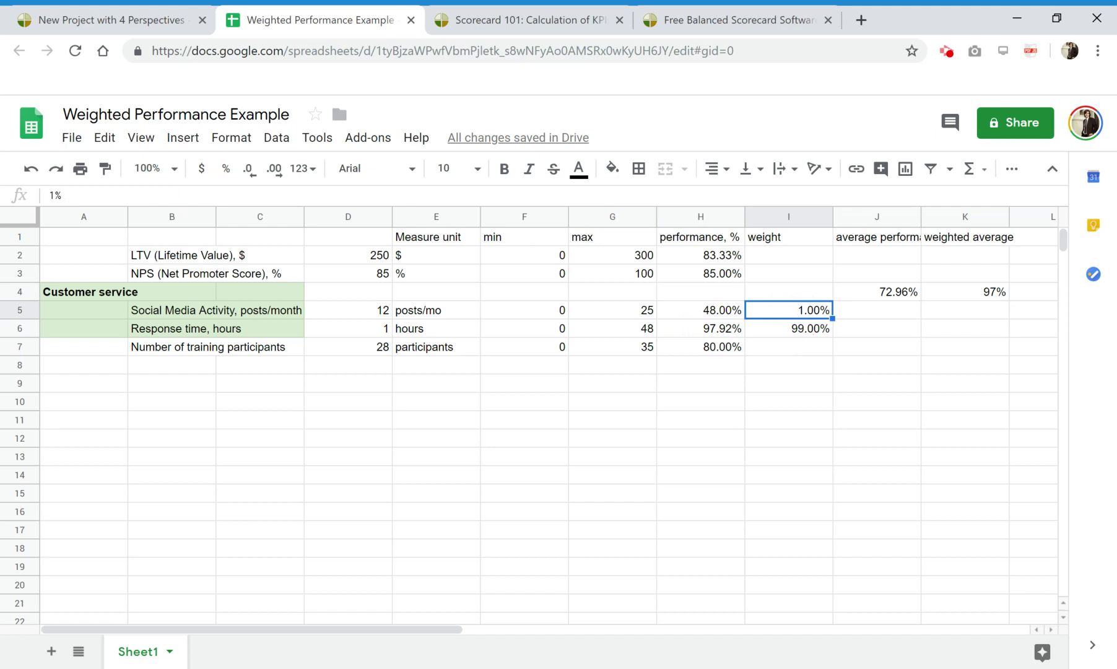
text(99)
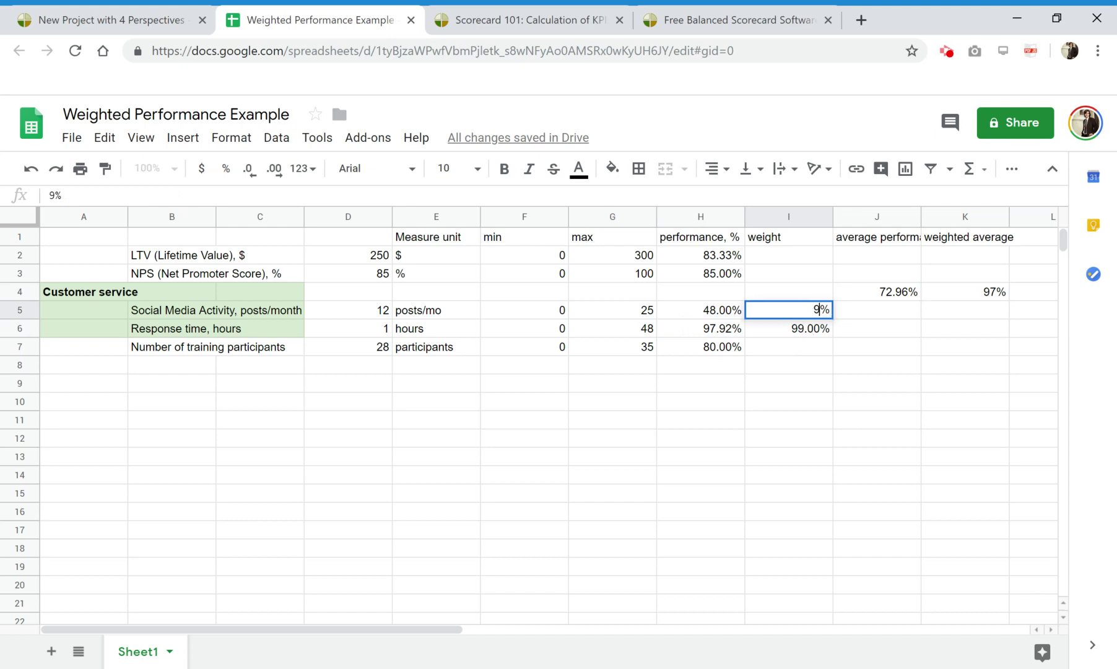
key(Return)
text(1)
key(Return)
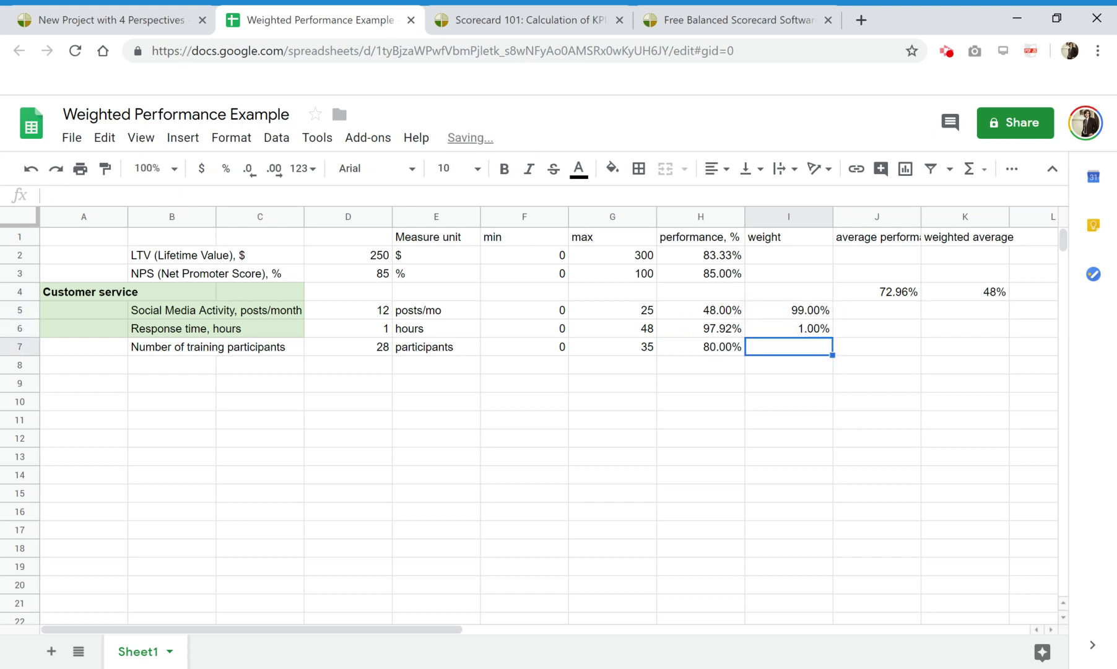
click(992, 281)
click(994, 292)
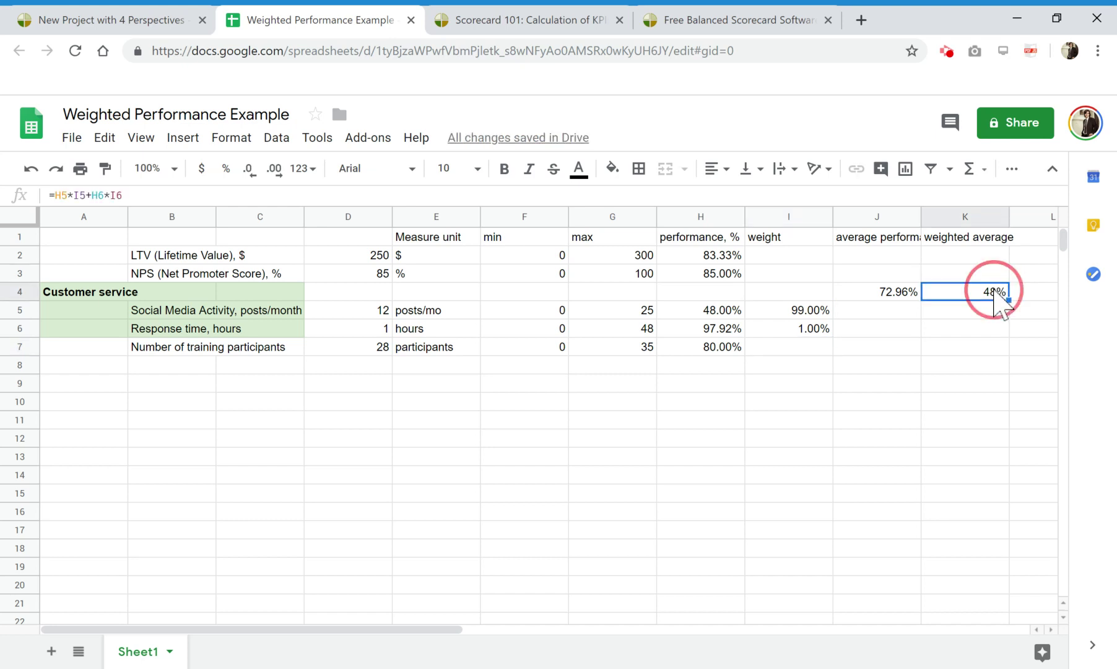
click(715, 312)
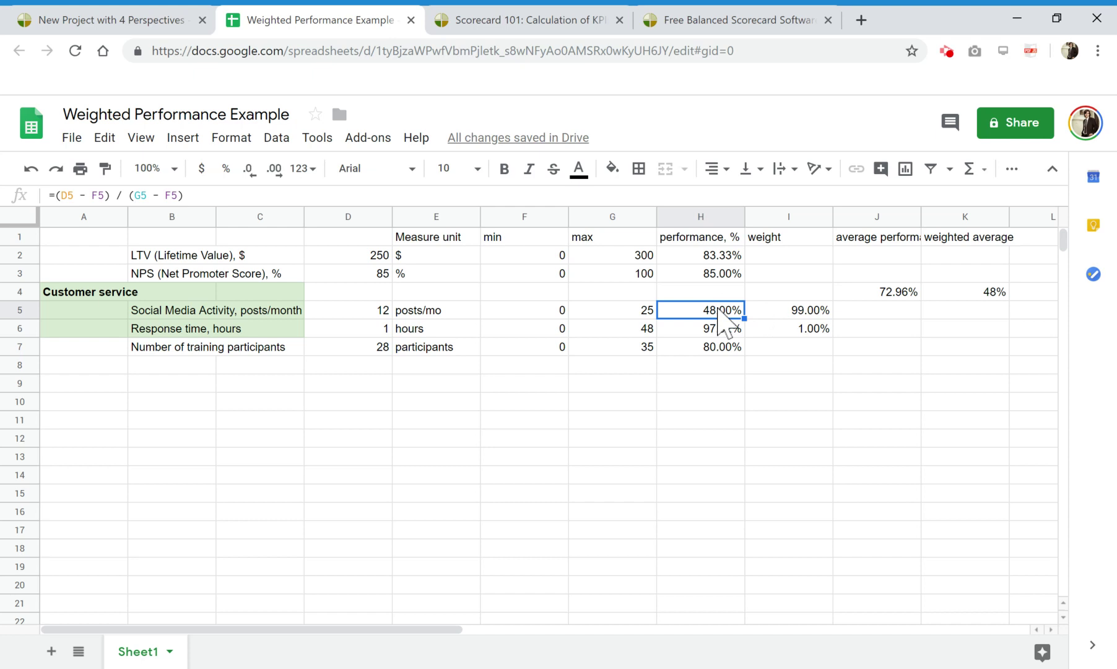
click(986, 292)
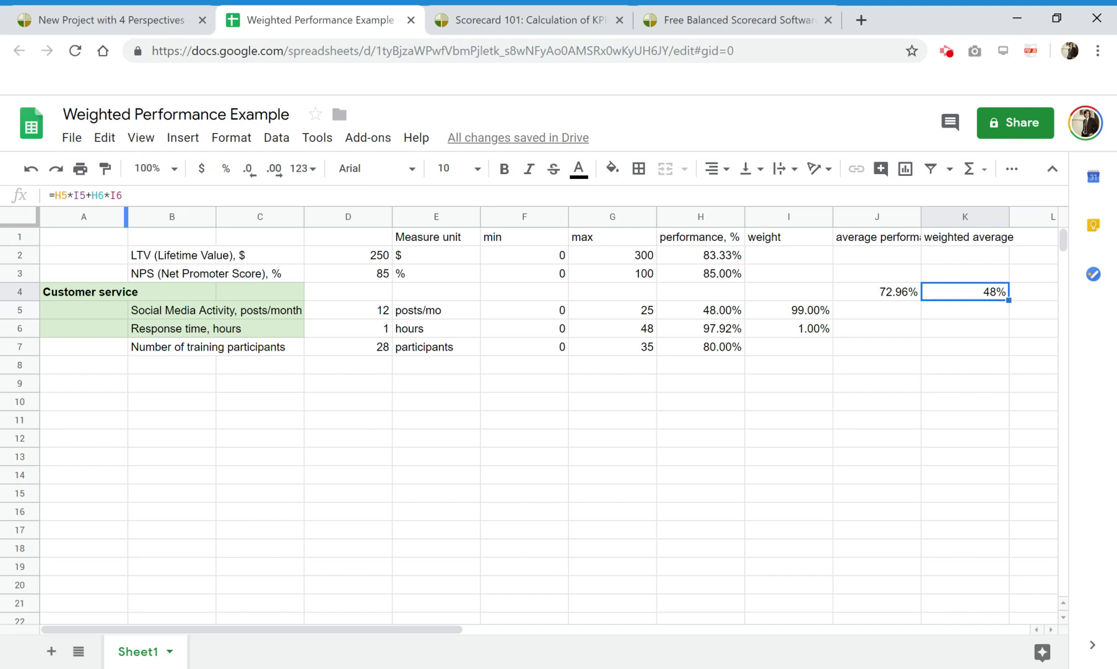
- Scroll the Scorecard 101 article to its normalized-weight and total performance formulas
click(508, 23)
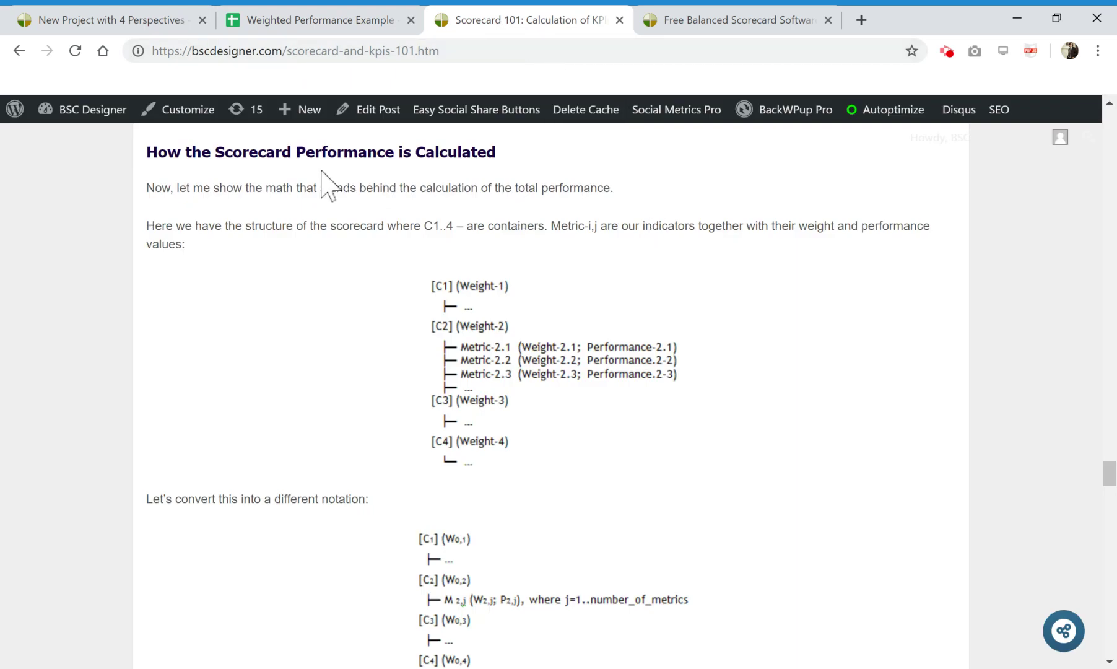
scroll(326, 210, down, 3)
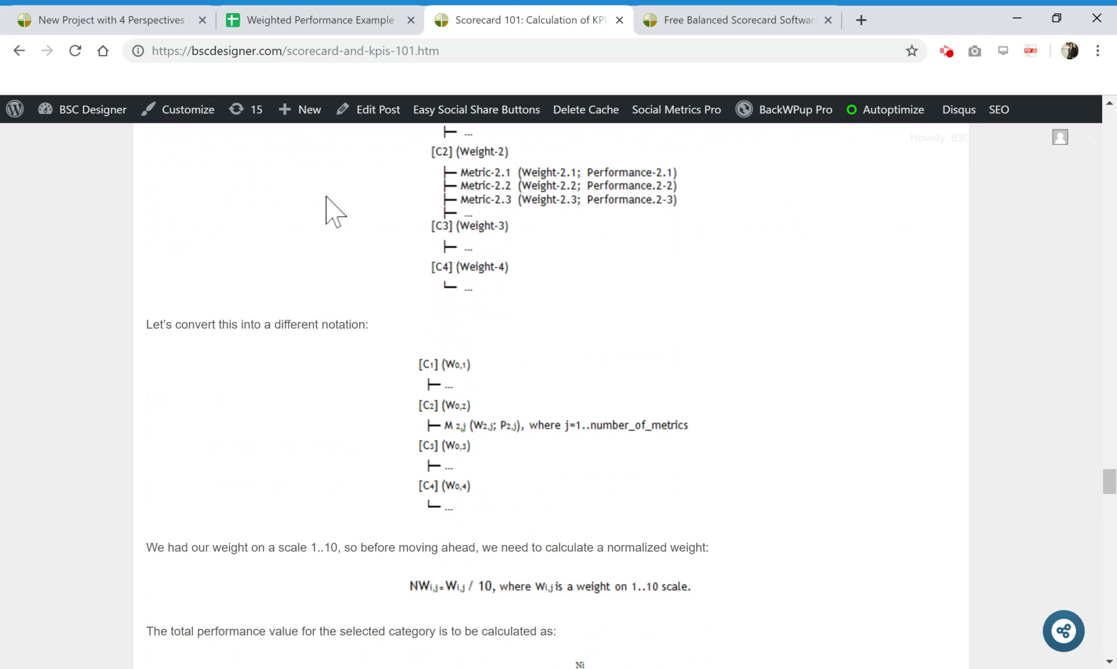
scroll(327, 196, down, 4)
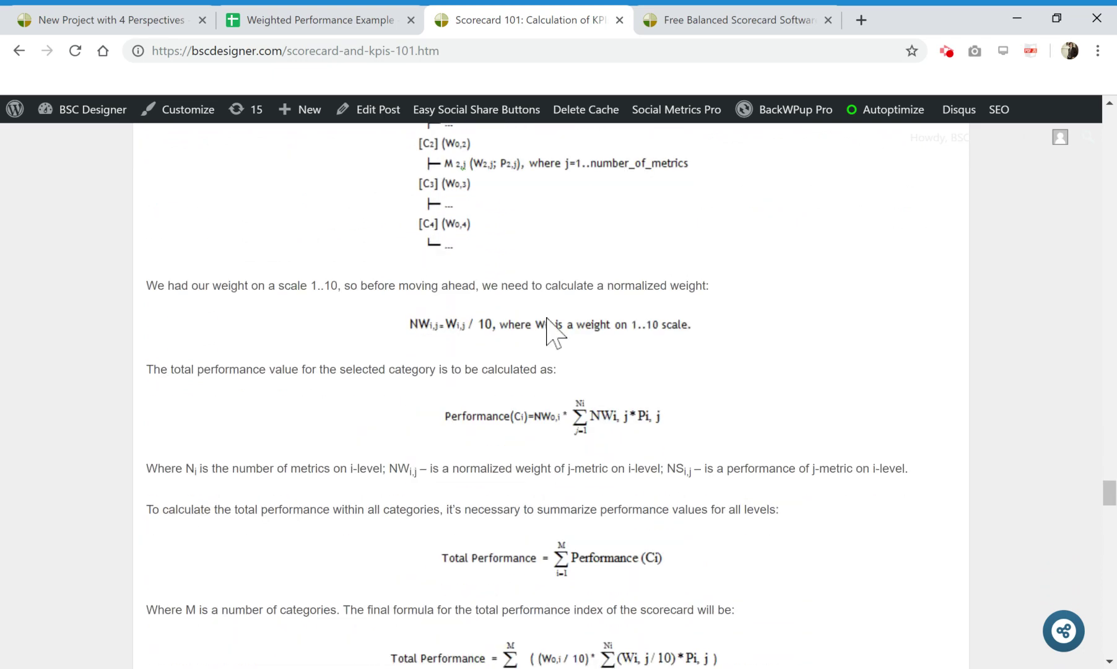
scroll(566, 312, down, 1)
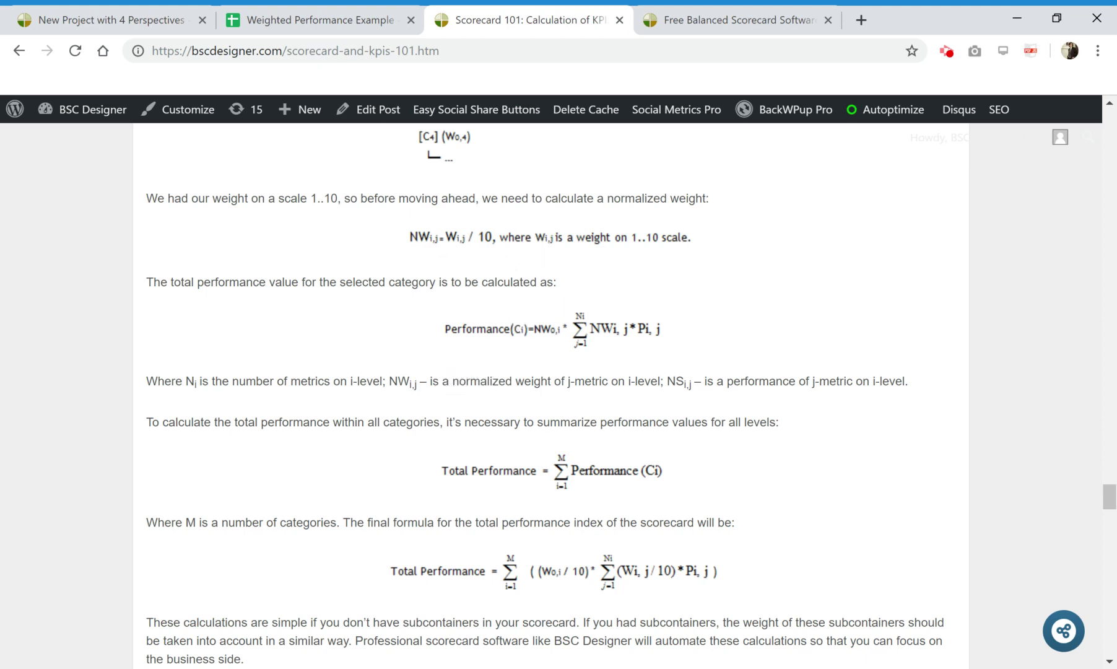
drag(442, 381, 512, 379)
click(533, 380)
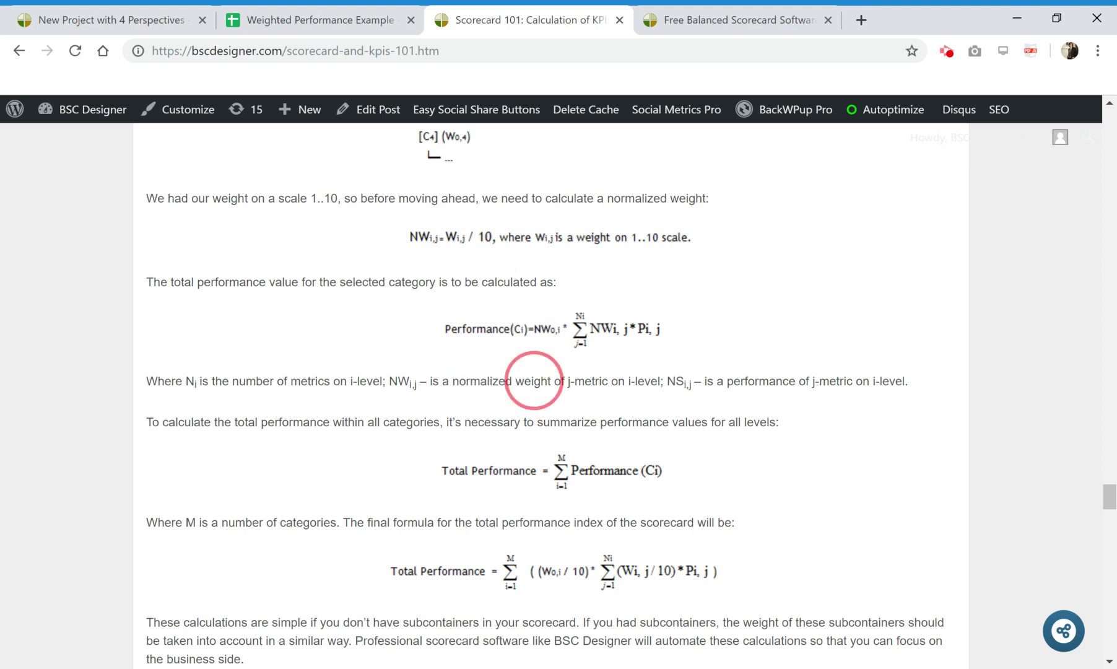
scroll(539, 390, down, 3)
scroll(495, 372, up, 4)
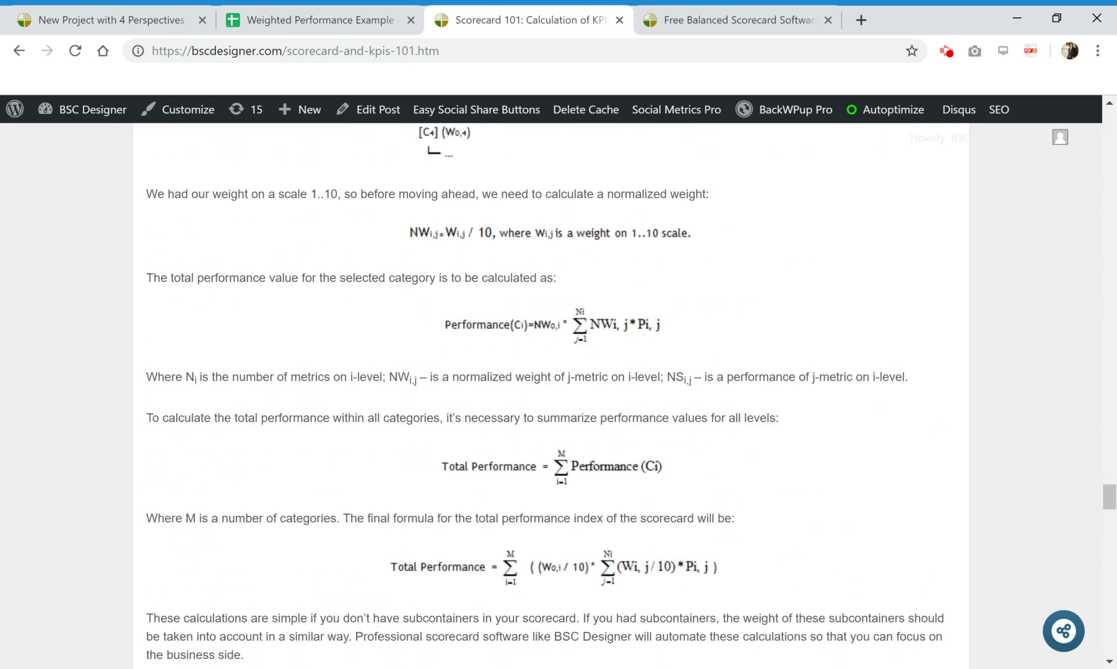
- Enter weight 30 for Social Media Activity in I5 and 70 for Response time in I6
click(317, 20)
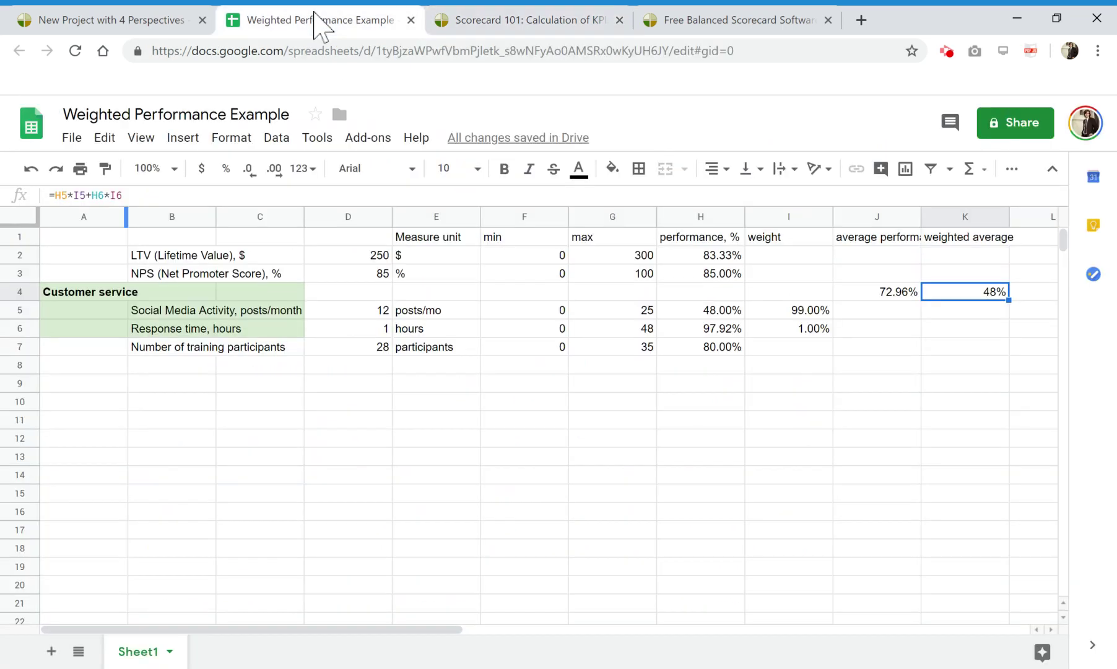
click(775, 309)
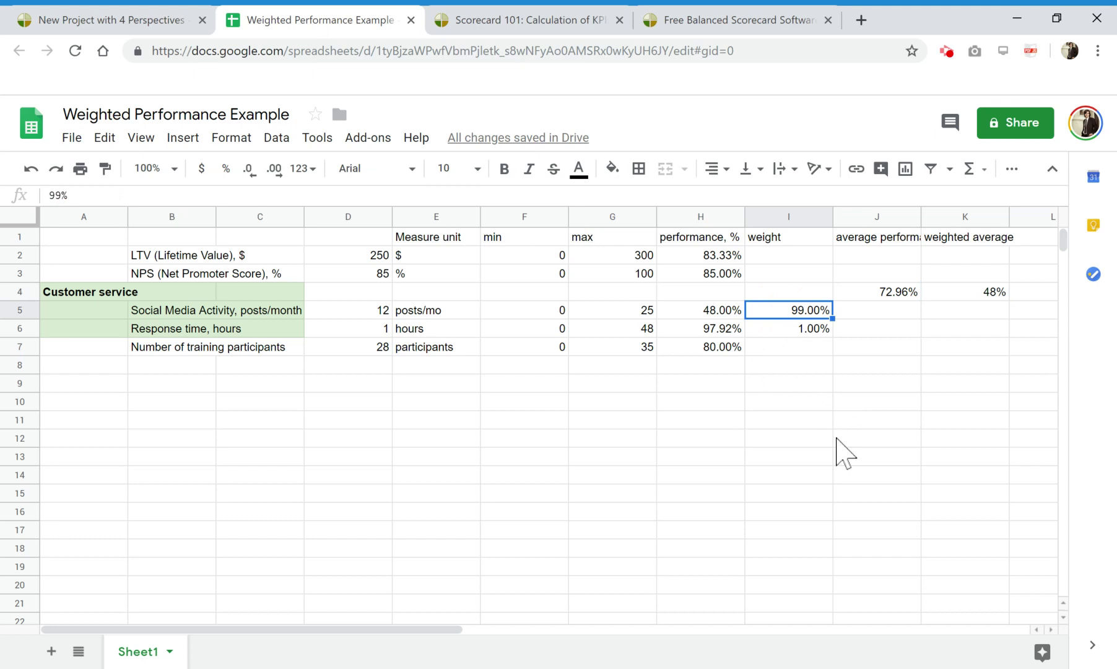
text(30)
key(Return)
text(1%)
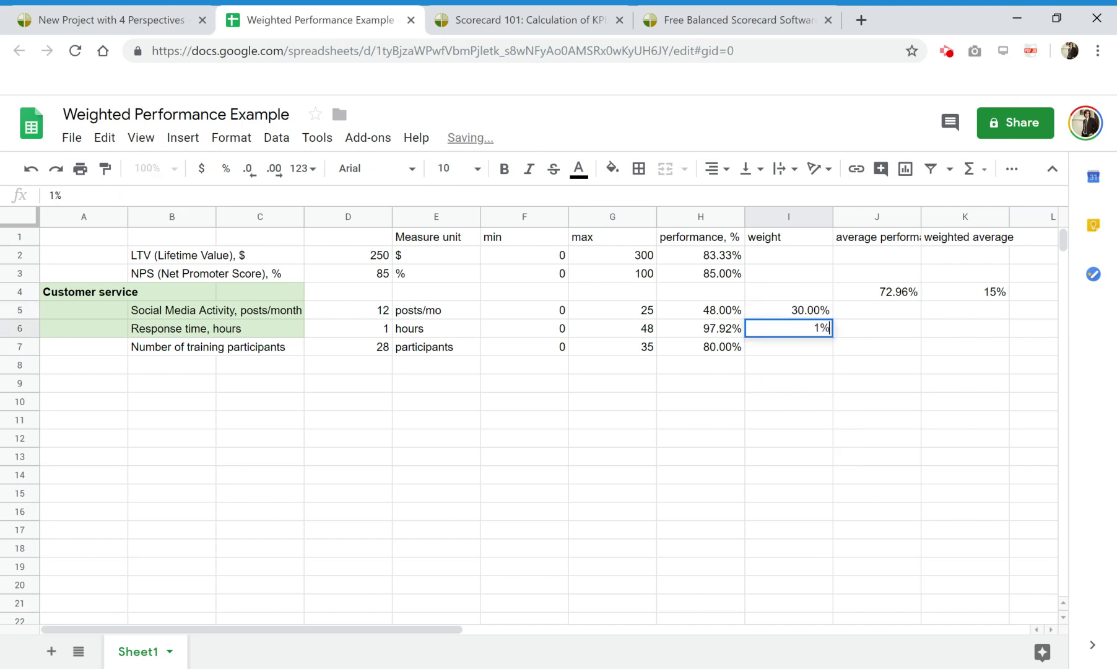
text(70)
key(BackSpace)
key(Return)
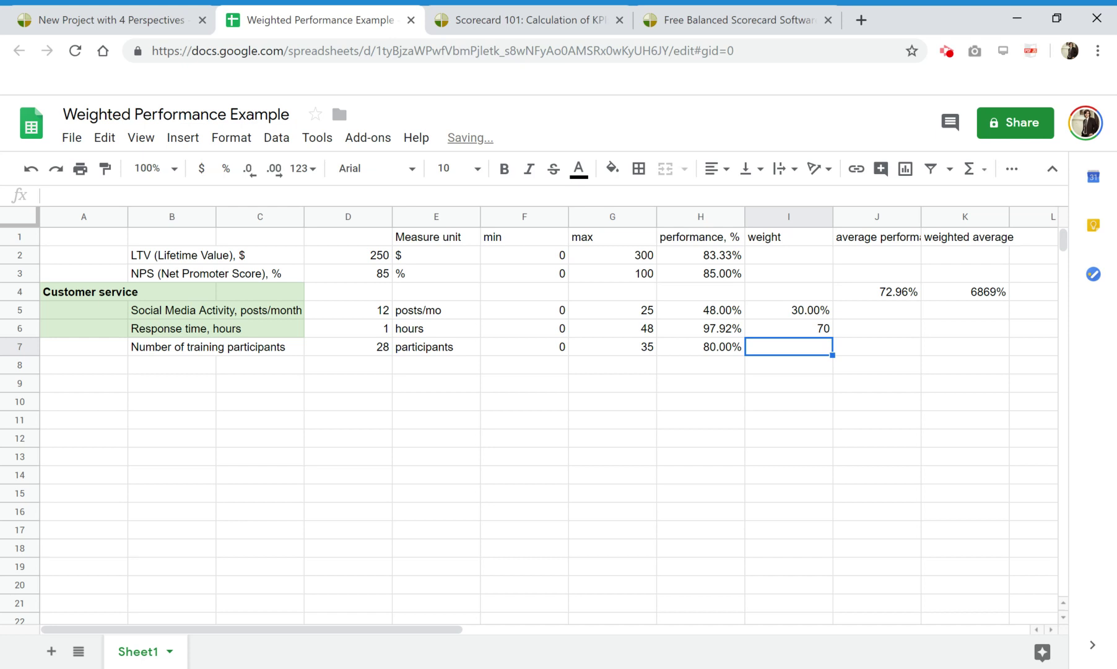
- Format I6 as a percentage and re-enter 70% so K4 shows an 83% weighted average
click(820, 333)
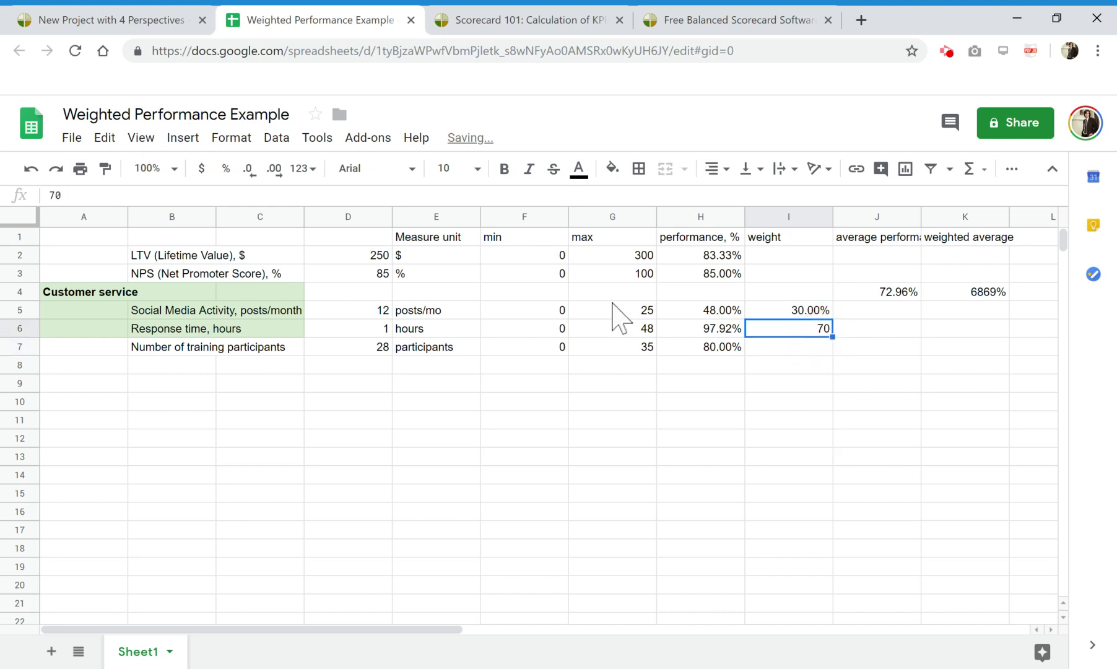
click(224, 168)
click(706, 379)
click(805, 330)
text(70)
key(Return)
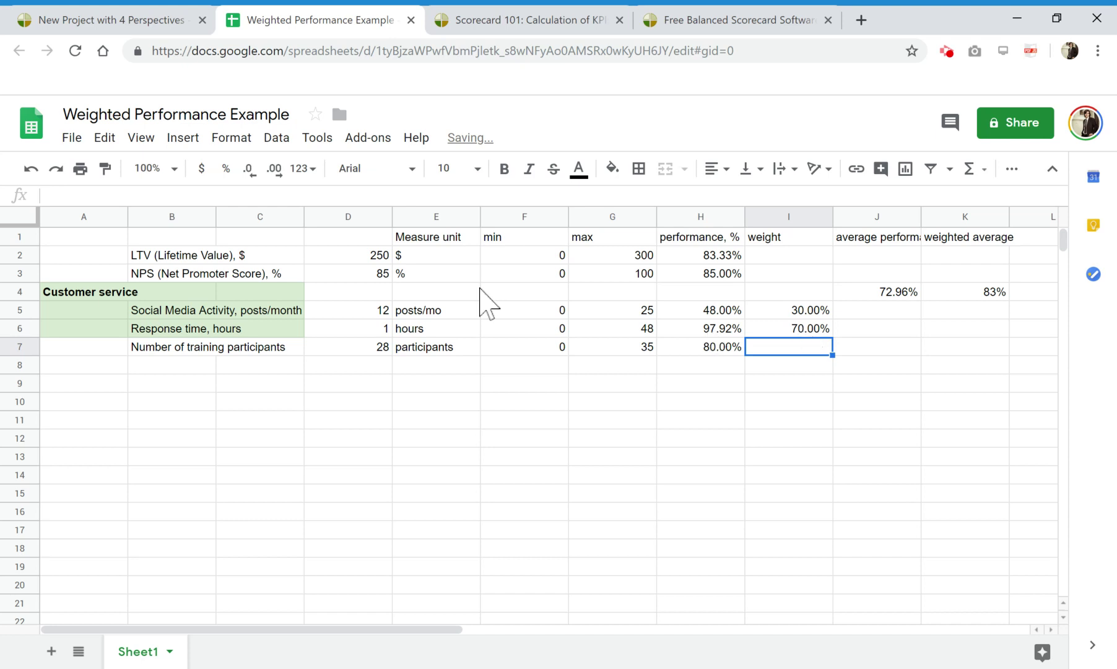
click(186, 315)
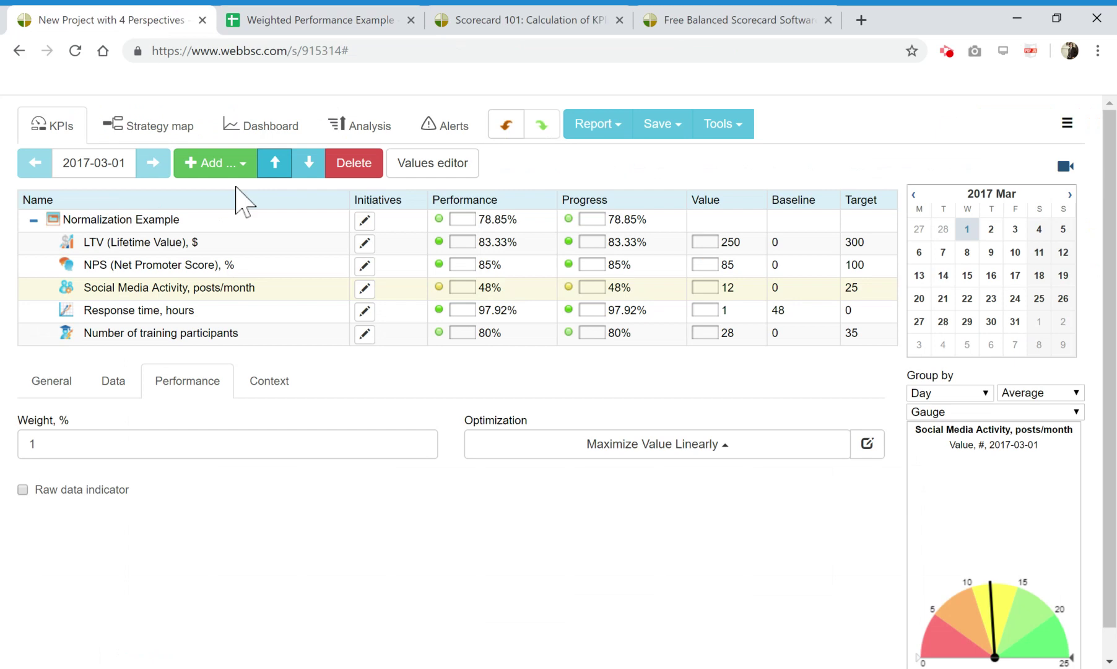
- Add a new score named 'Customer service', copied from the spreadsheet, to the BSC Designer project
click(283, 19)
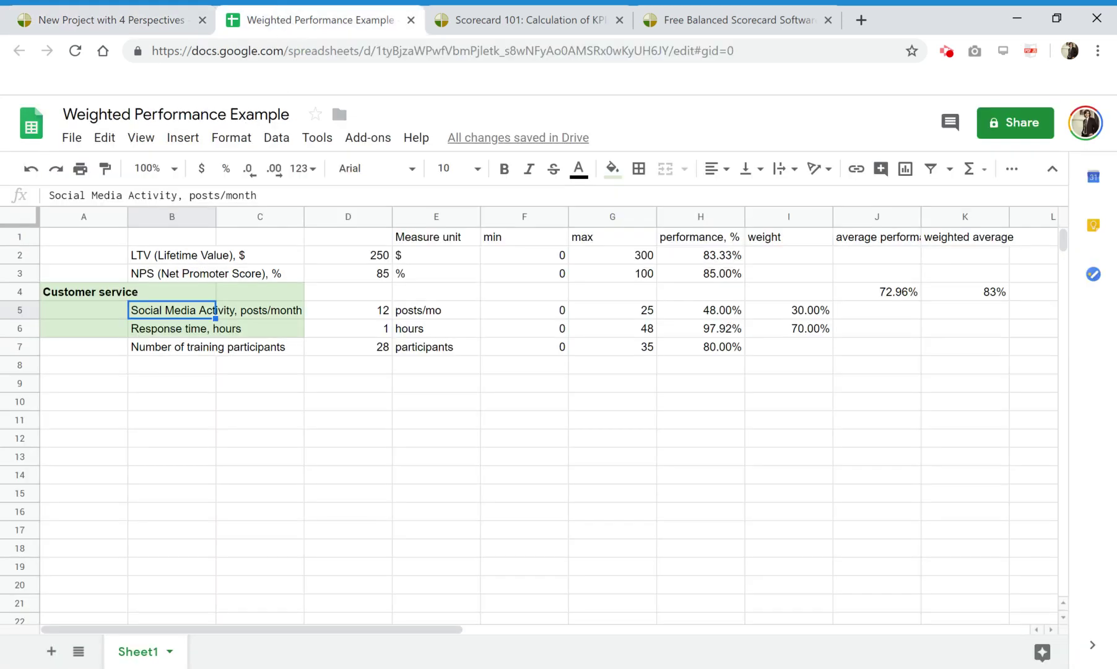
click(88, 289)
click(139, 19)
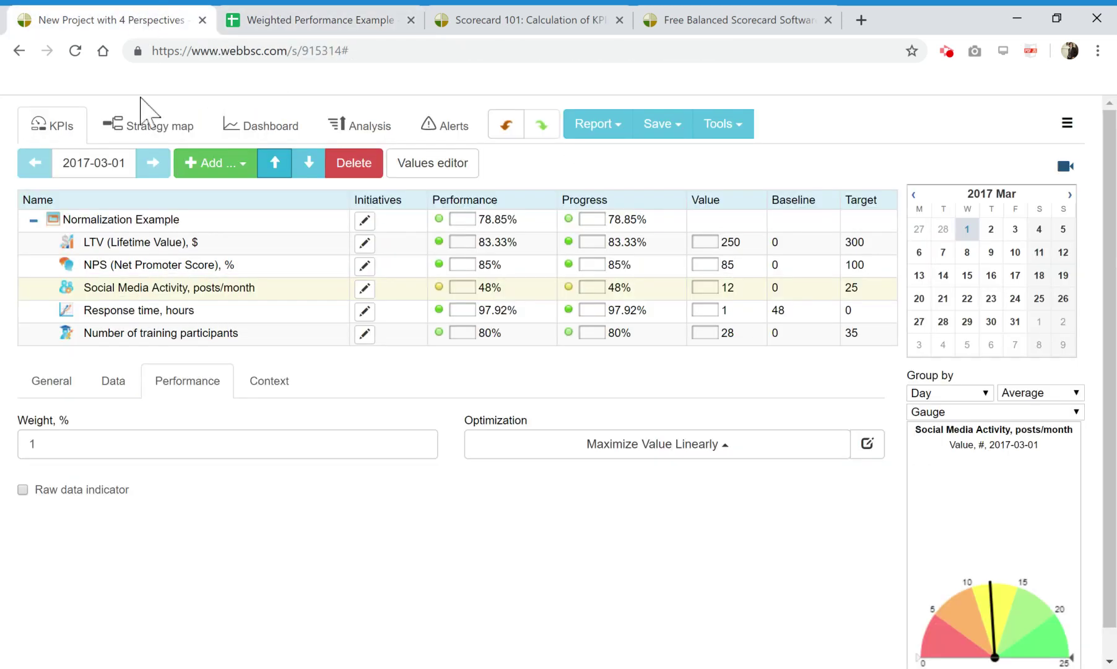
click(226, 164)
click(243, 200)
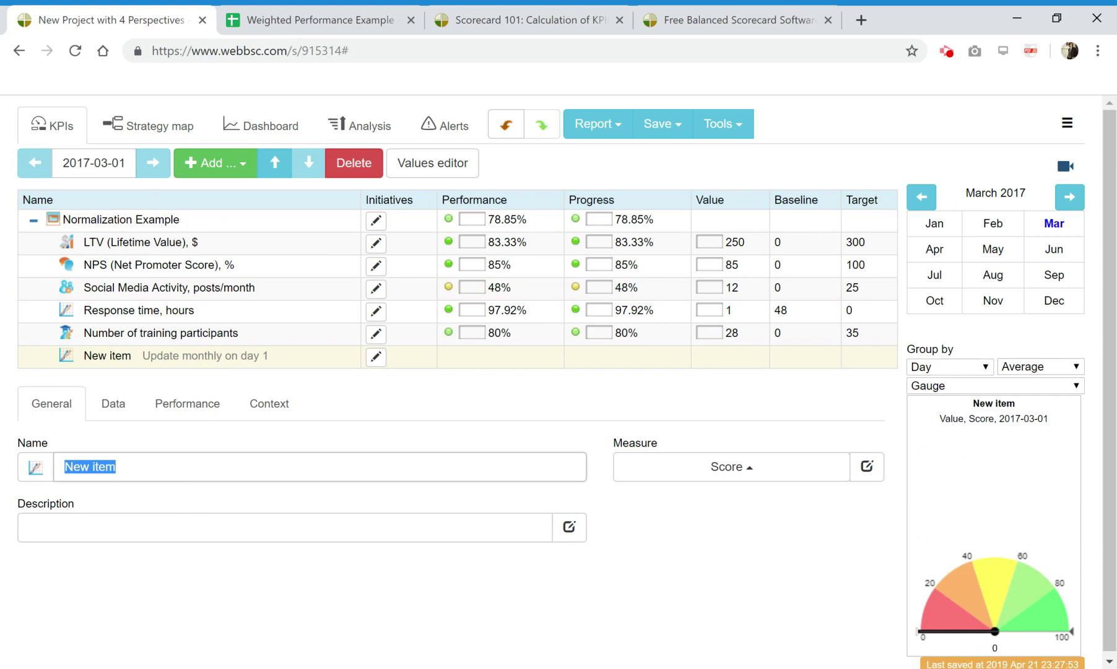
text(Customer service)
click(188, 598)
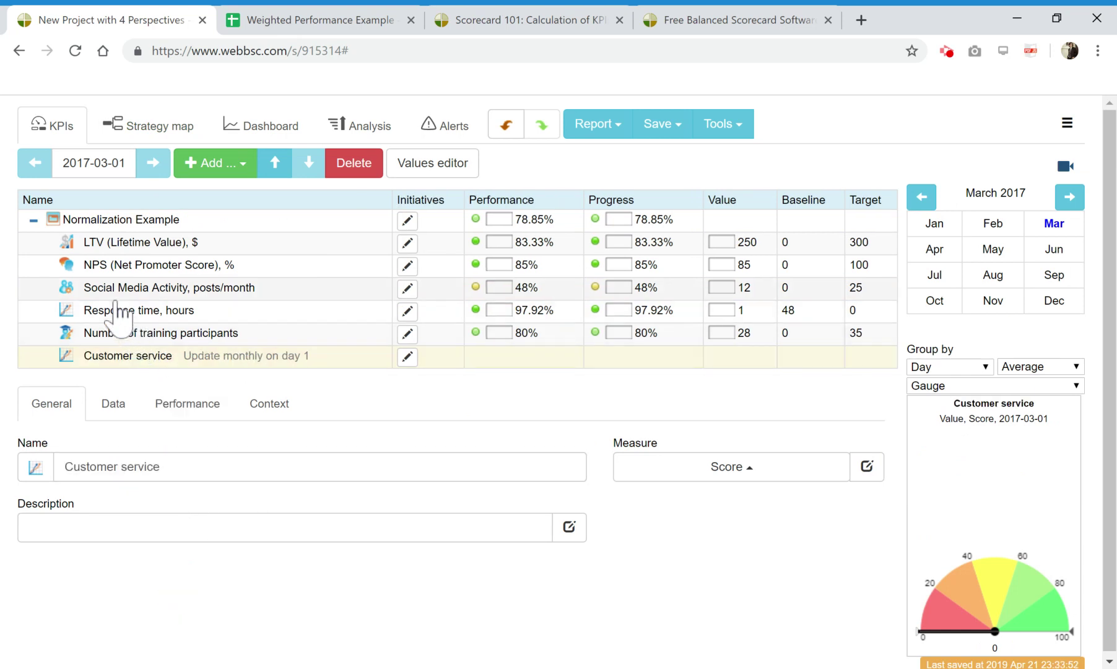
- Nest Social Media Activity and Response time, hours under Customer service, giving it 72.96%
drag(114, 289, 127, 366)
drag(127, 290, 145, 371)
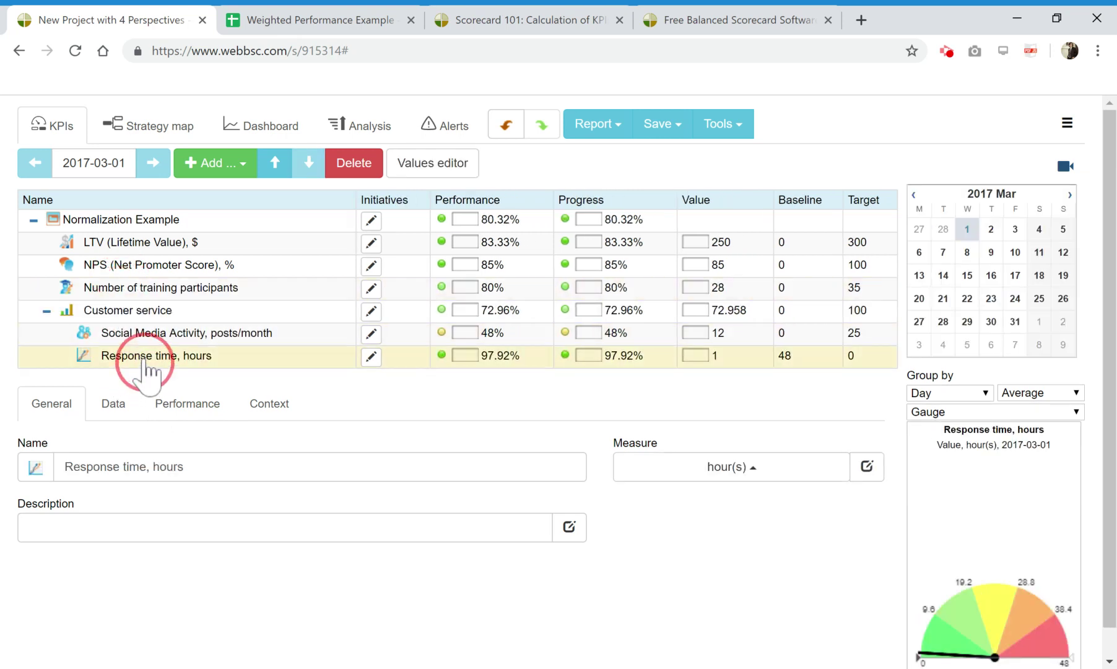
click(150, 311)
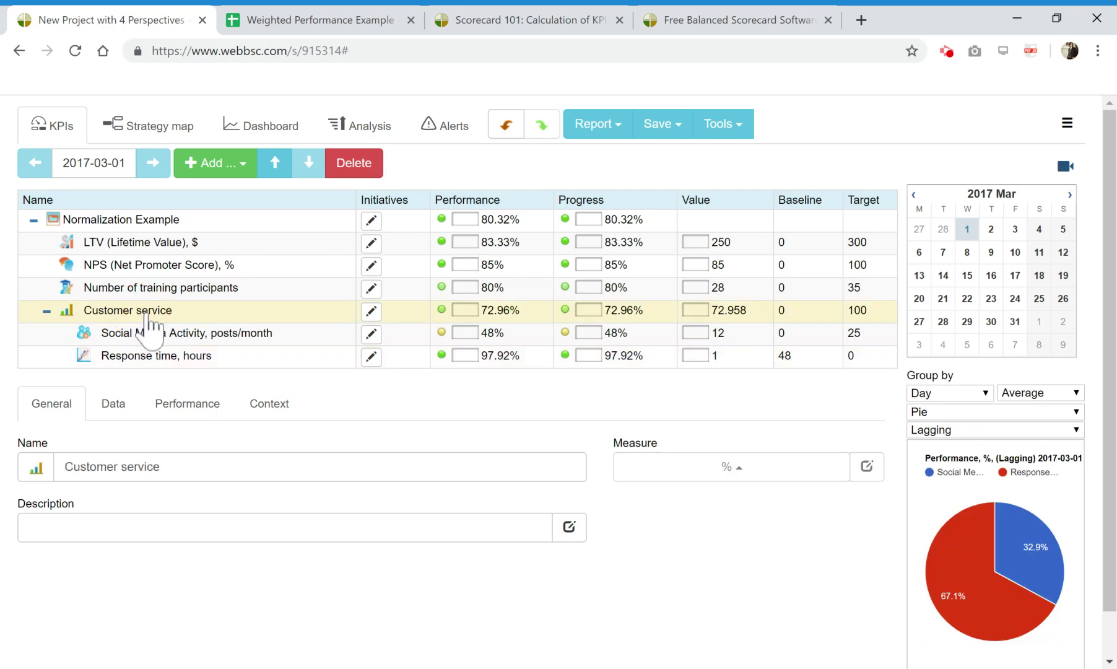
- Compare the H5, H6 performance formulas and the J4 average formula against BSC Designer
click(355, 20)
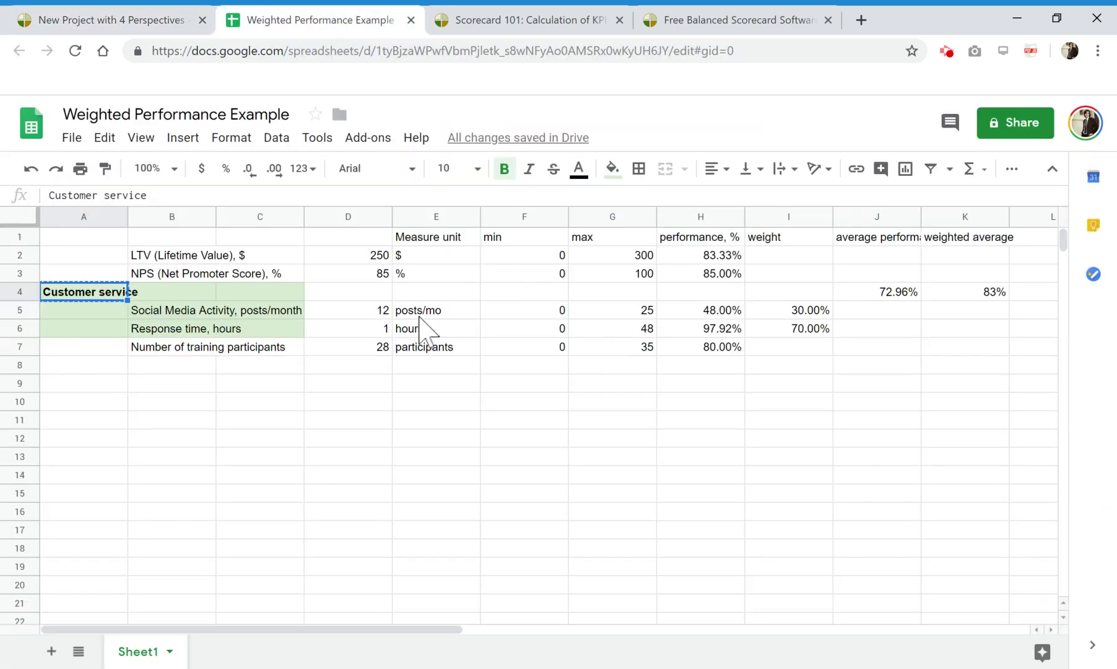
click(704, 309)
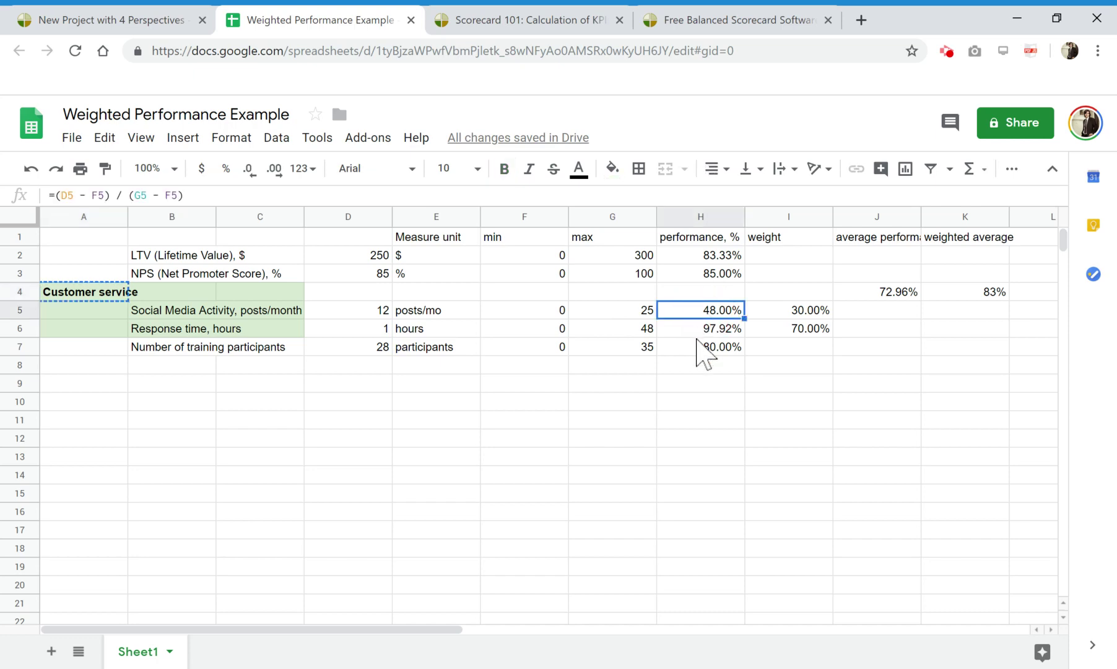
click(710, 330)
click(93, 20)
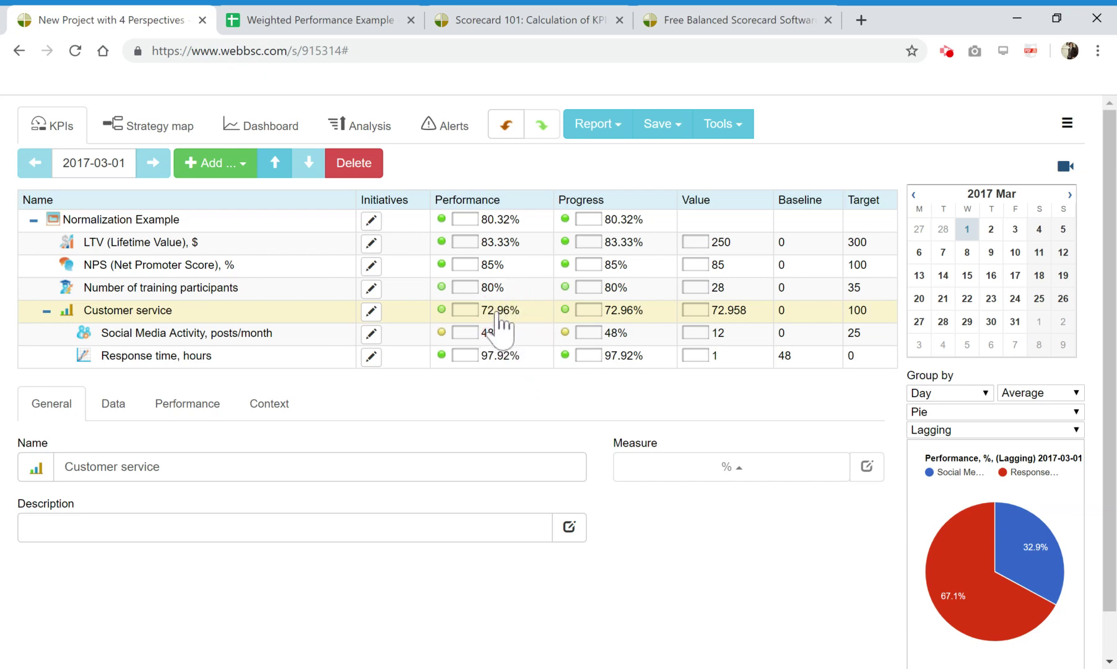
click(289, 18)
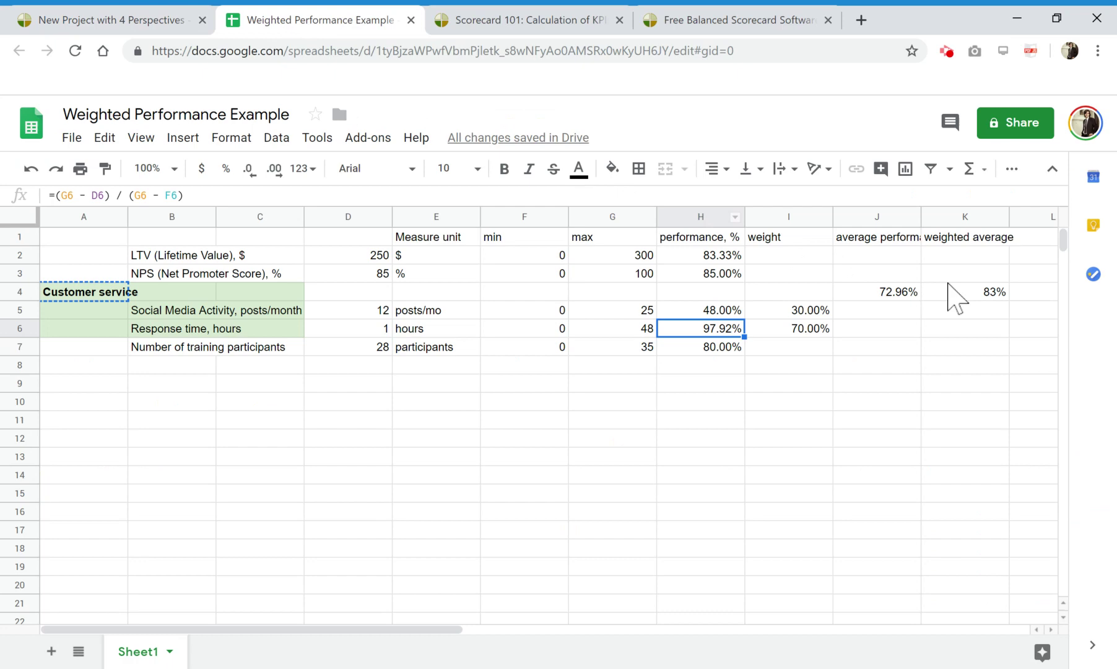
click(898, 295)
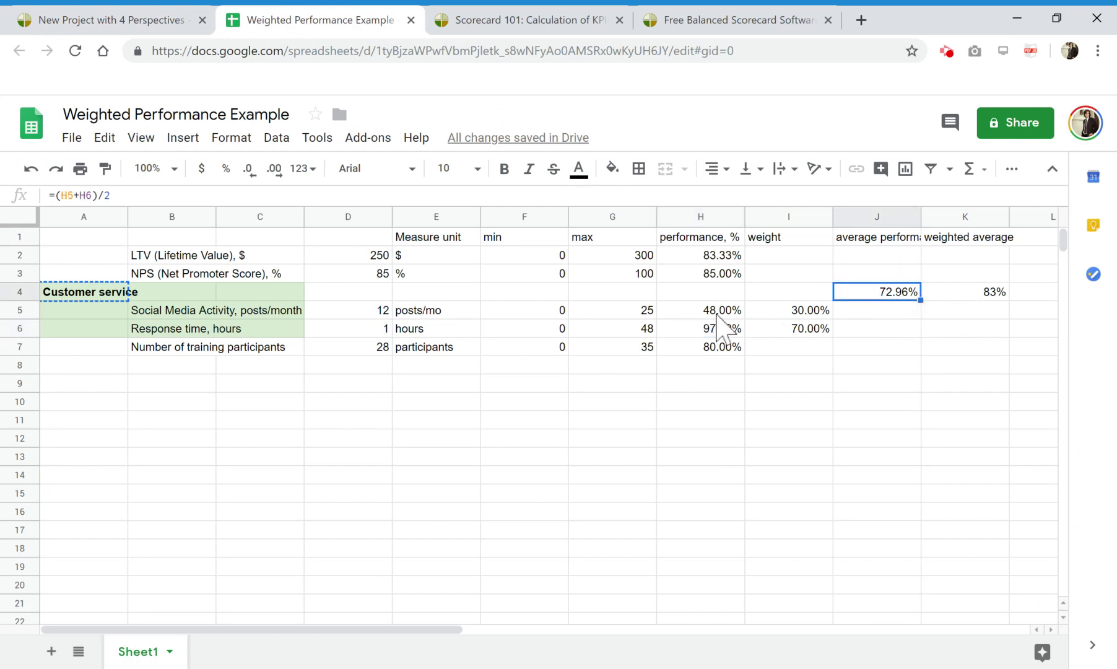
- Select Social Media Activity in BSC Designer and check the I5 and I6 weights in the sheet
click(105, 37)
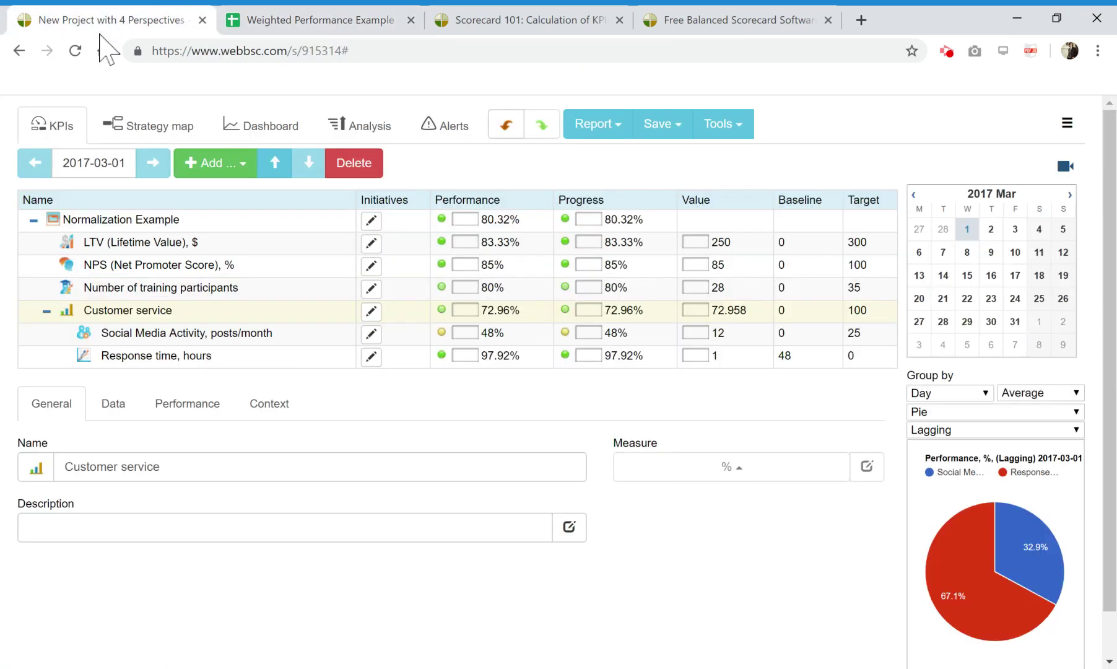
click(213, 332)
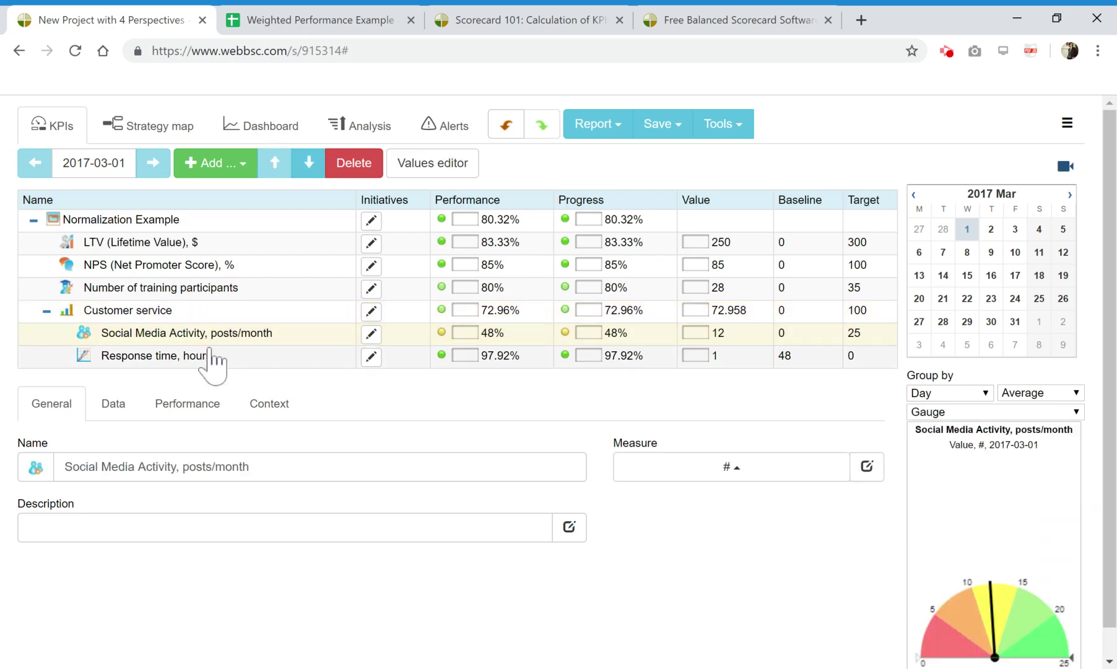
click(227, 19)
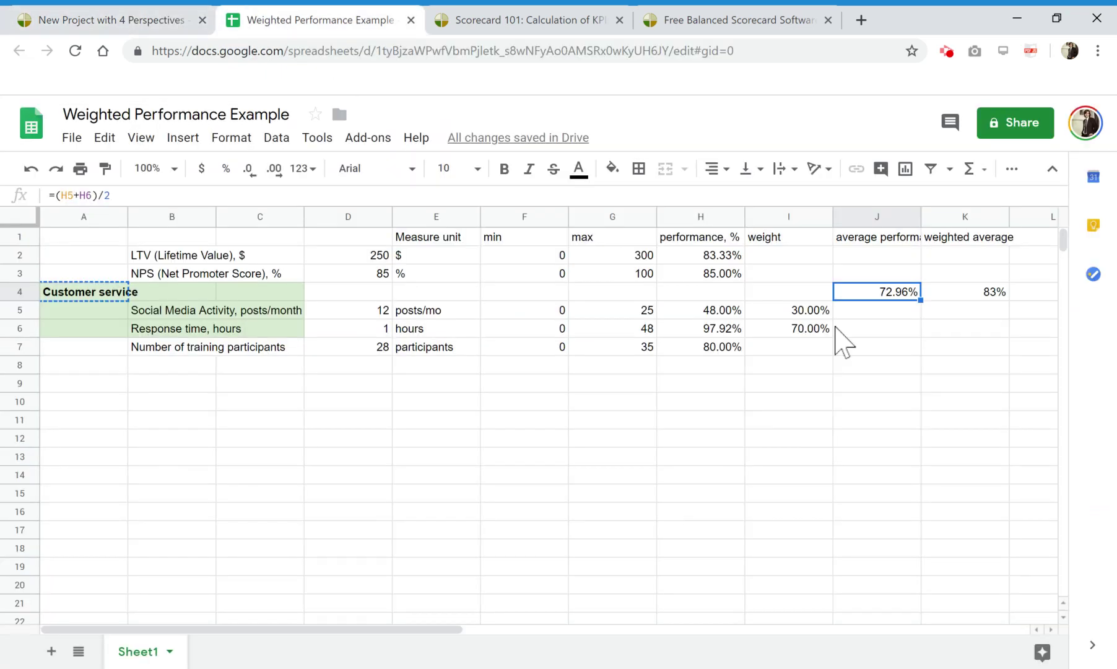
click(819, 311)
click(807, 331)
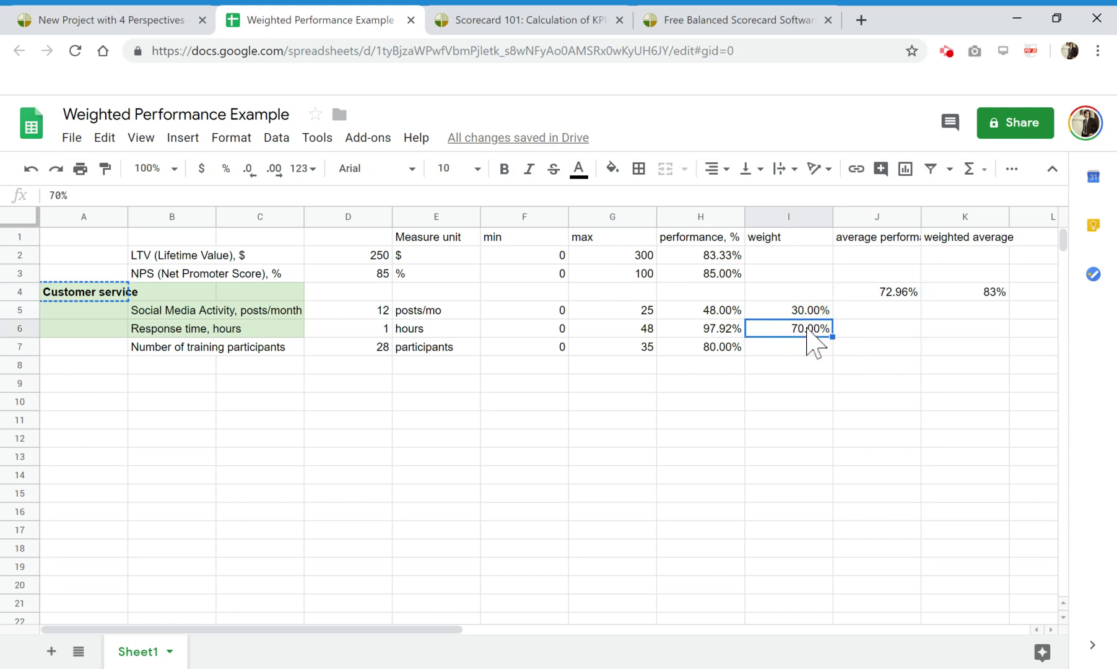
click(142, 18)
- On the Performance tab, give Social Media Activity weight 30 and Response time, hours weight 70
click(212, 406)
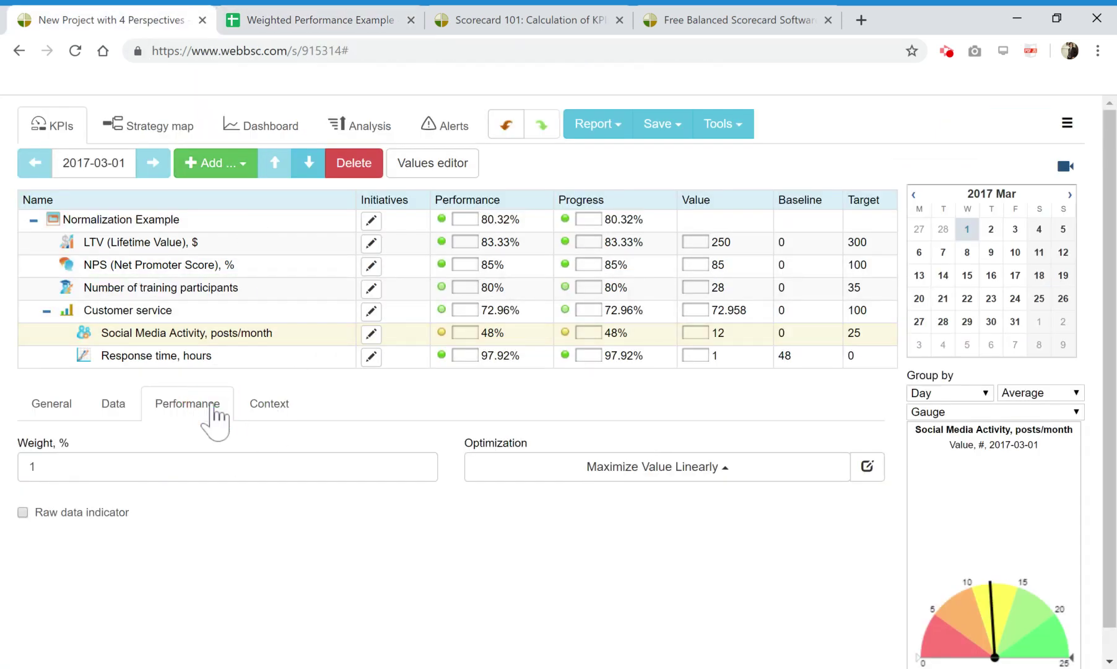
click(3, 447)
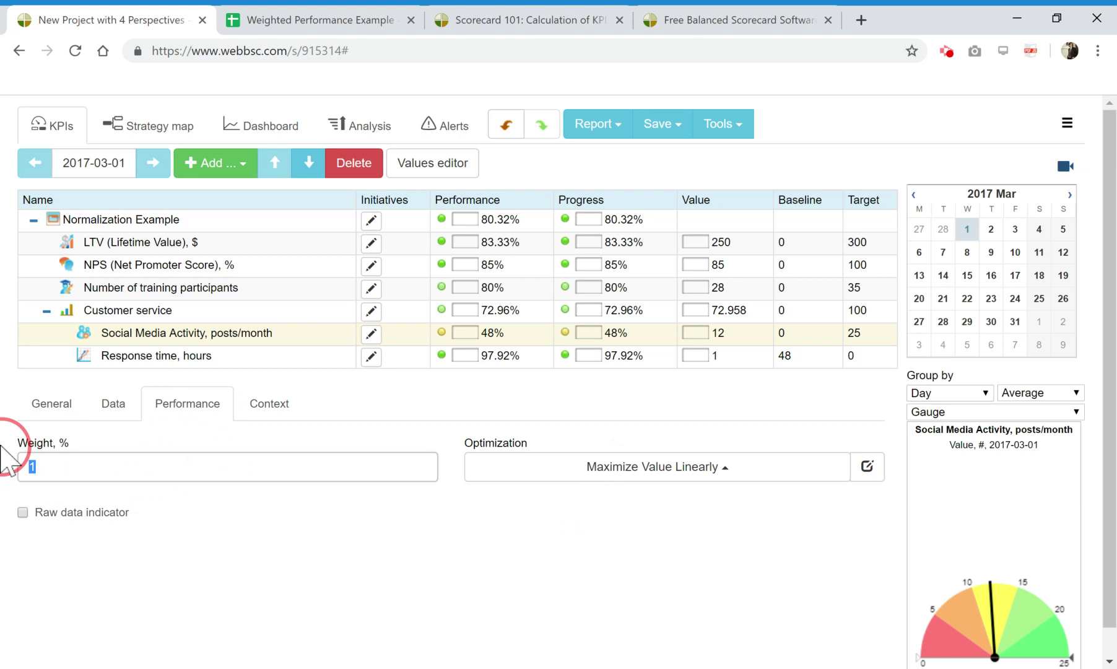
text(30)
click(152, 358)
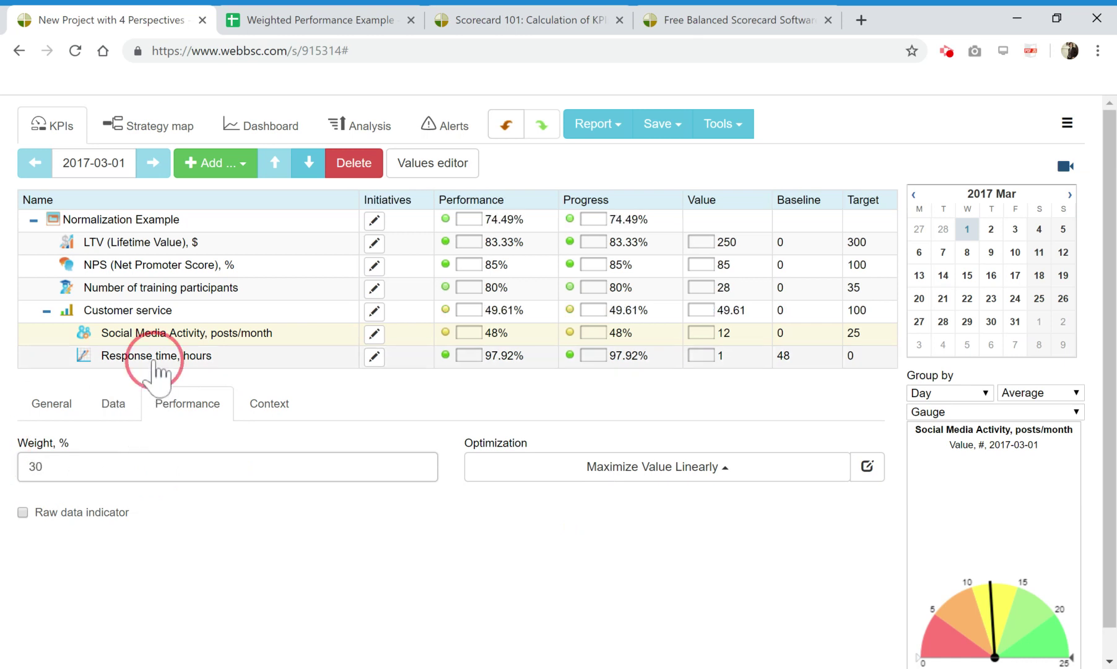
click(137, 474)
text(7)
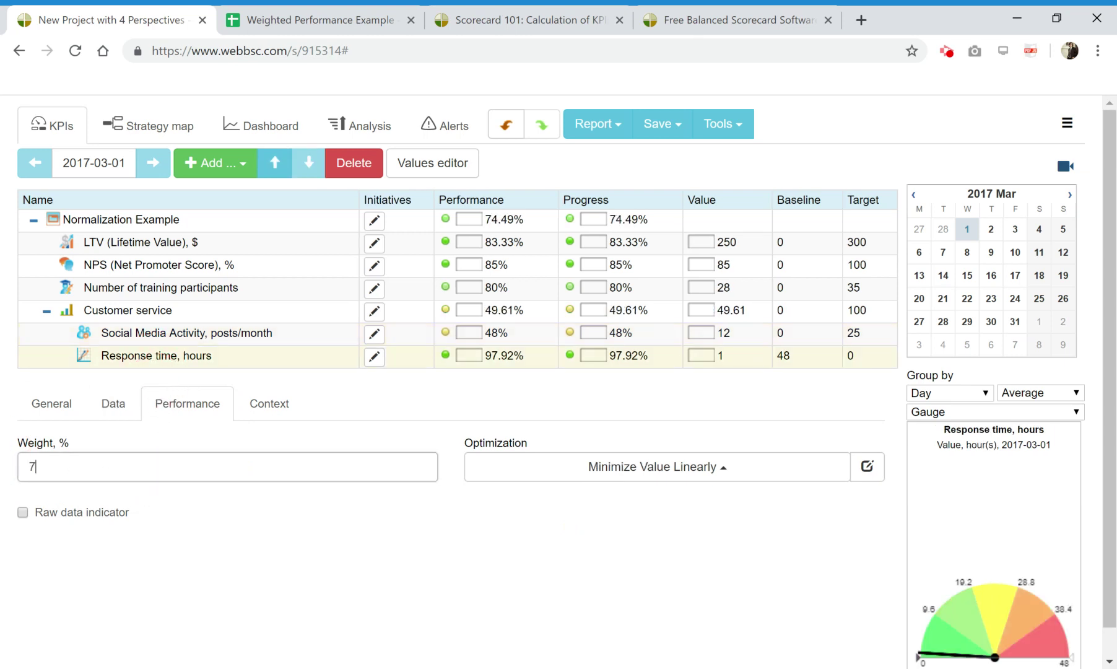
text(0)
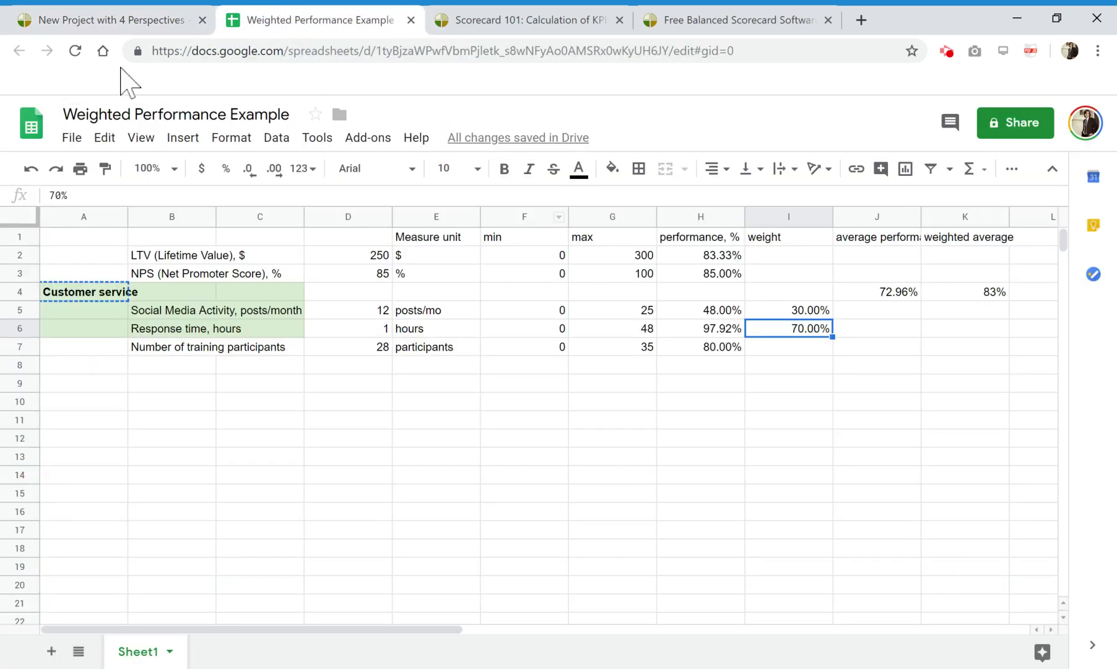
- Check that Customer service scores 82.94% in BSC Designer, matching the sheet's 83% weighted average
click(133, 20)
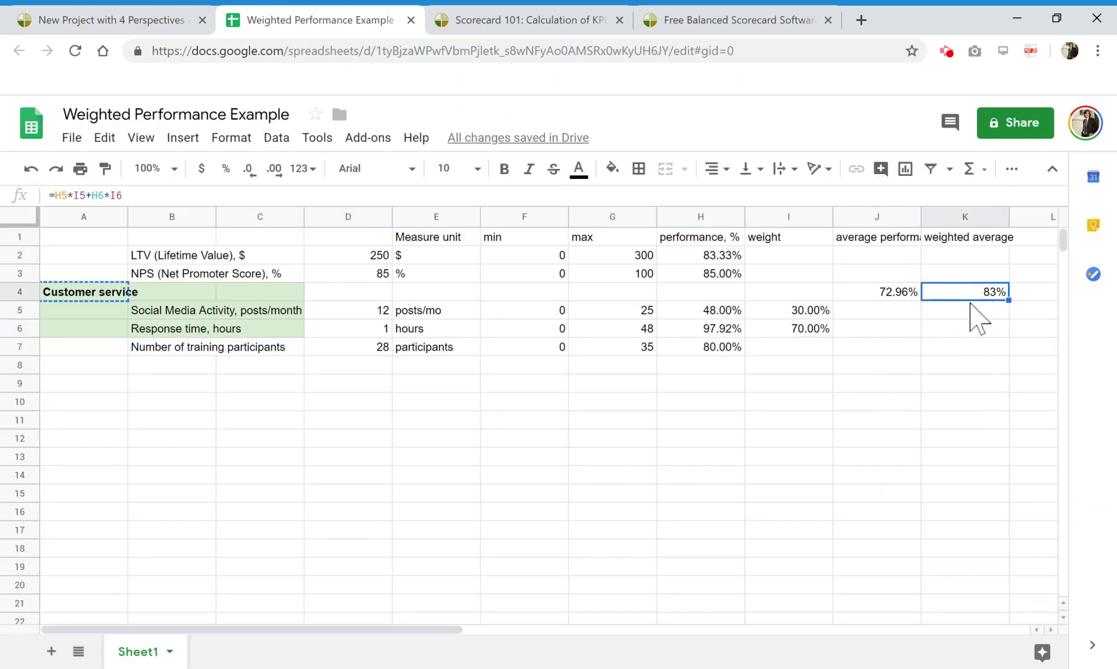
click(102, 20)
click(587, 309)
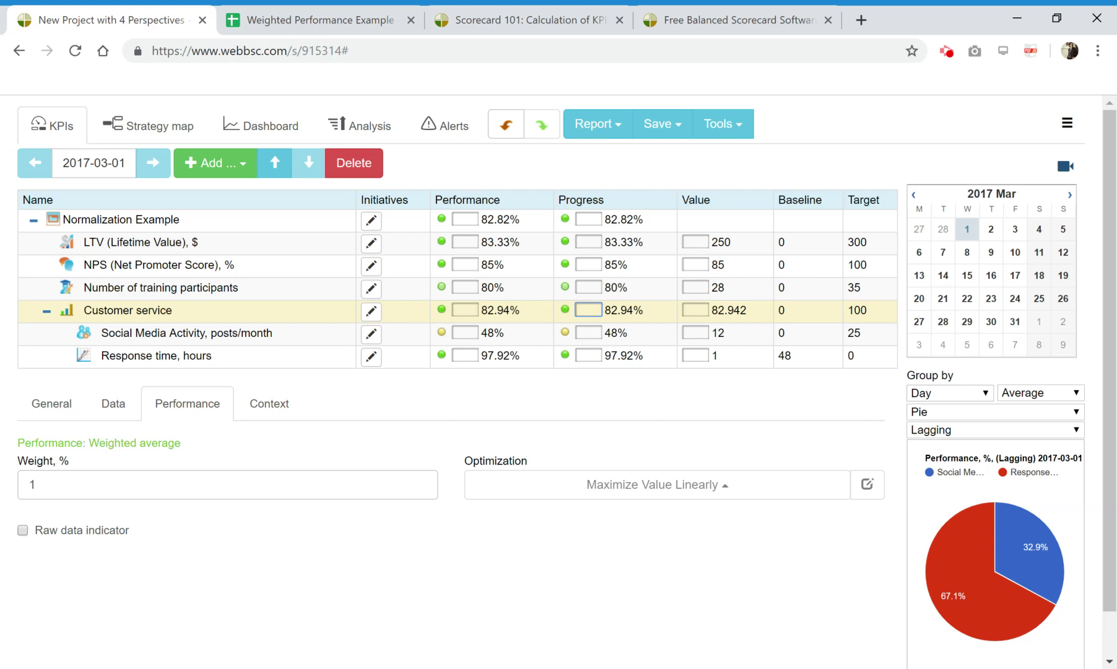
- Add two New item indicators beneath Response time, hours in the scorecard
click(246, 360)
click(226, 164)
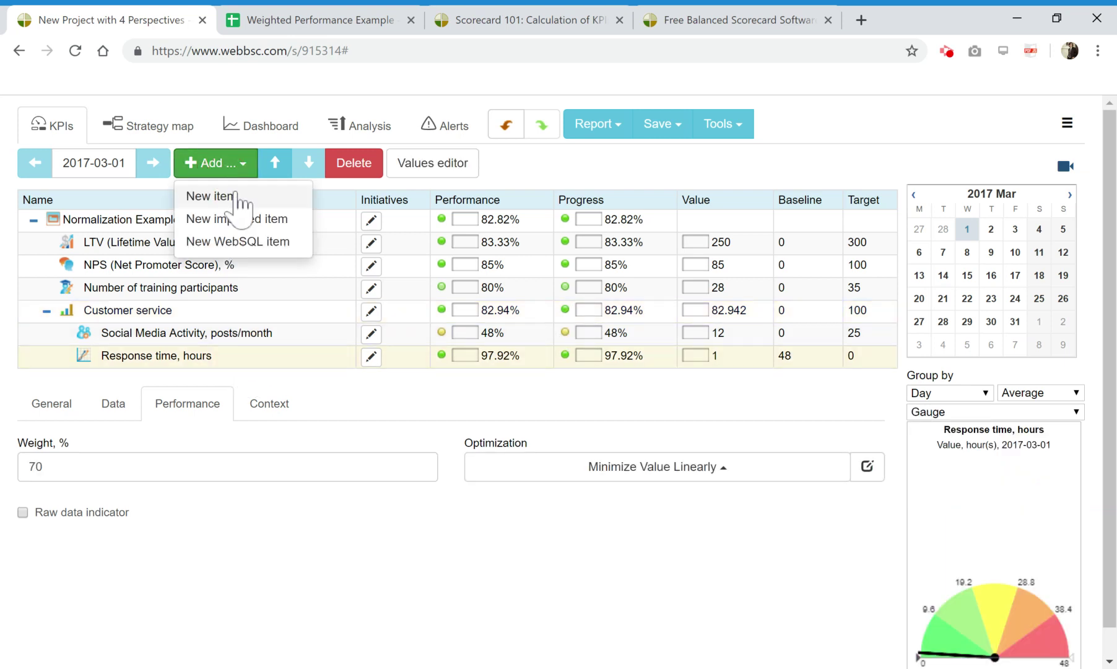
click(204, 192)
click(188, 362)
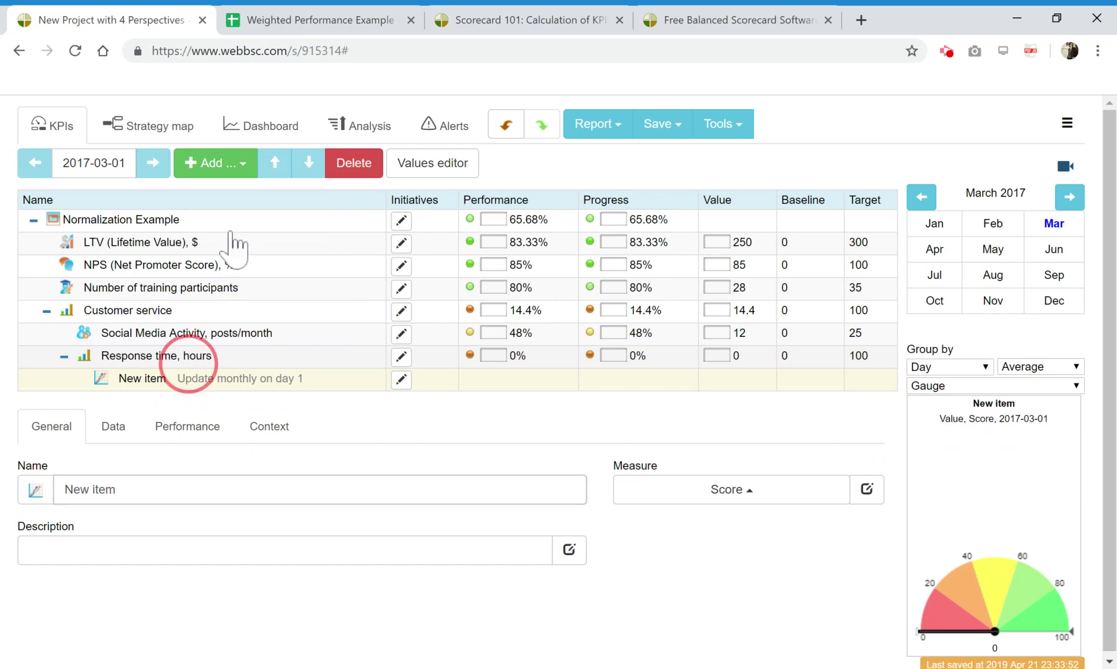
click(226, 165)
click(214, 196)
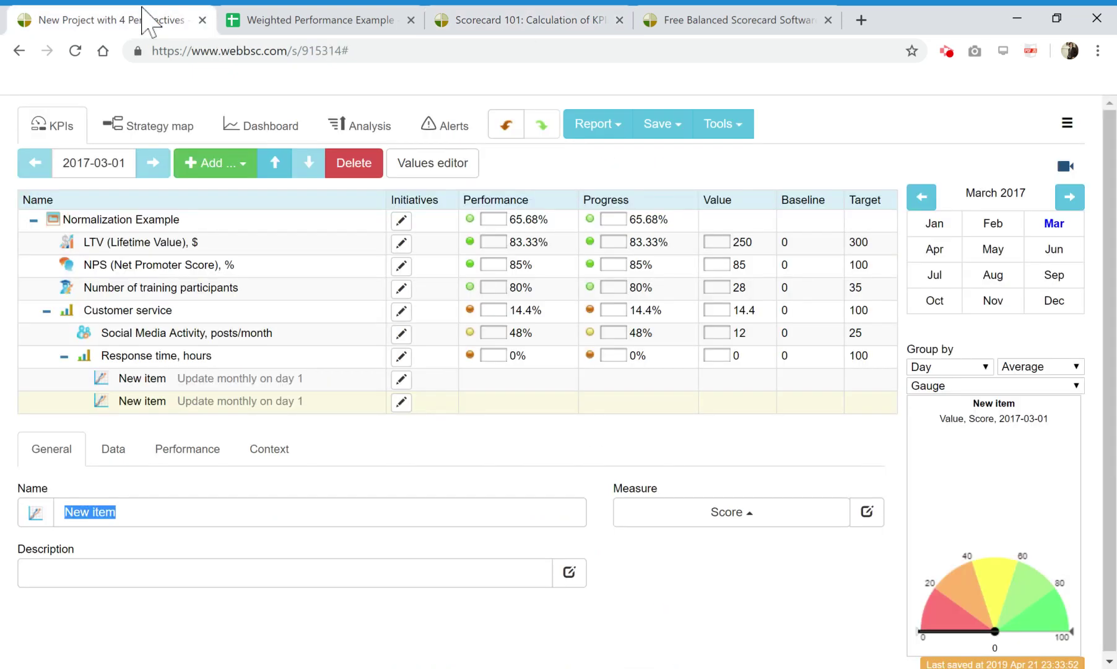
click(218, 359)
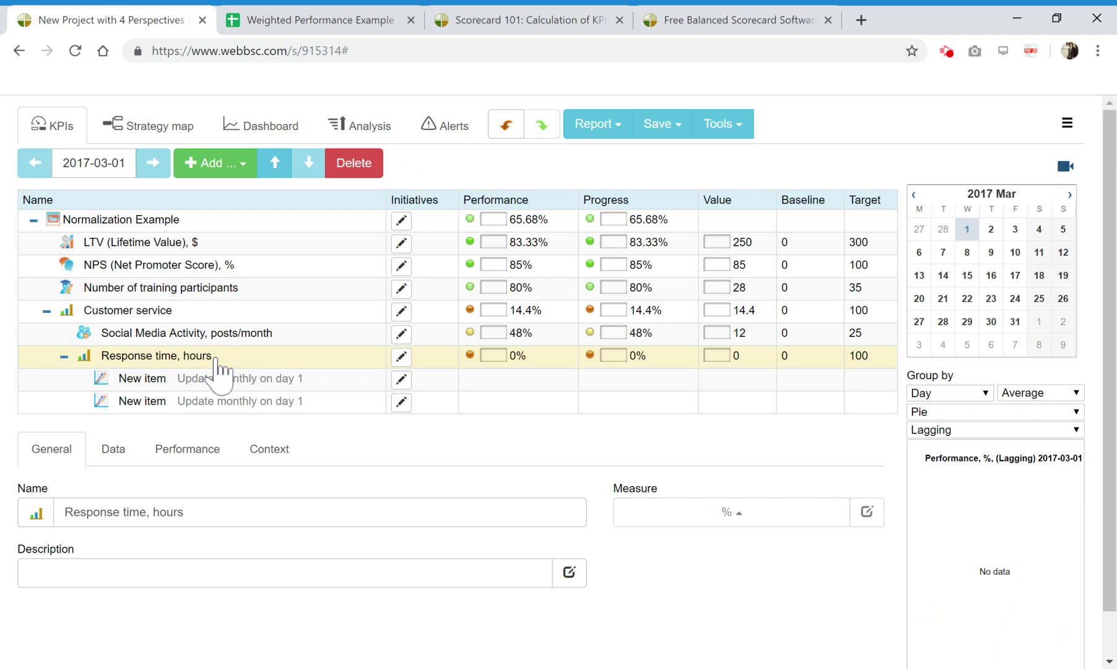
click(347, 20)
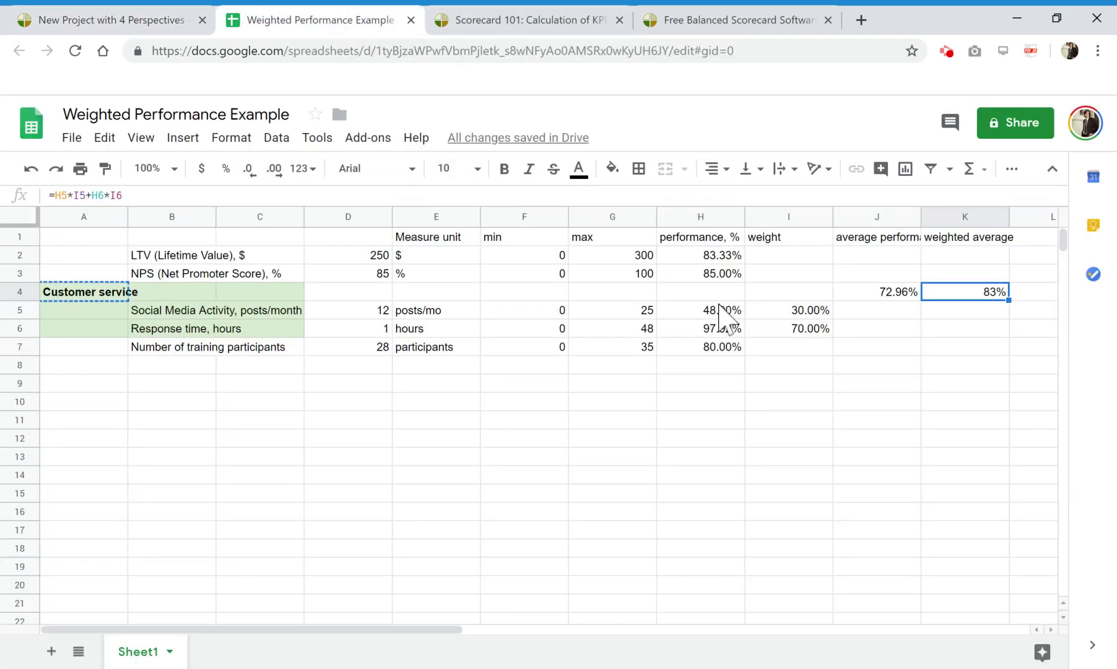
- Review the 30% and 70% weights in I5:I6, then return to the scorecard project
click(789, 307)
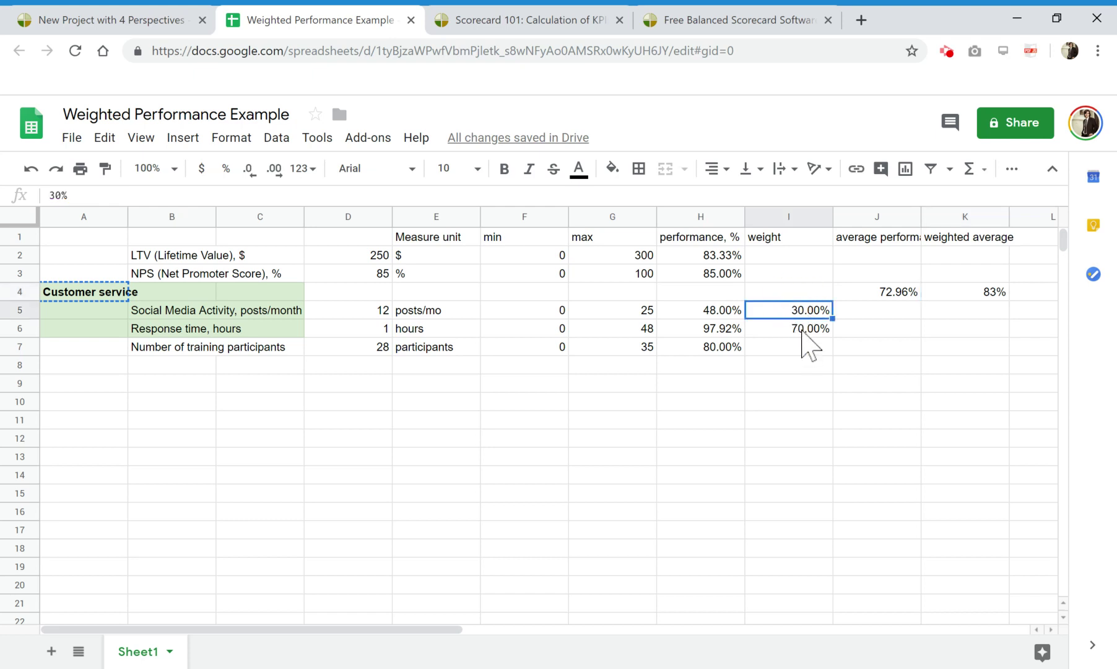
shift+click(802, 330)
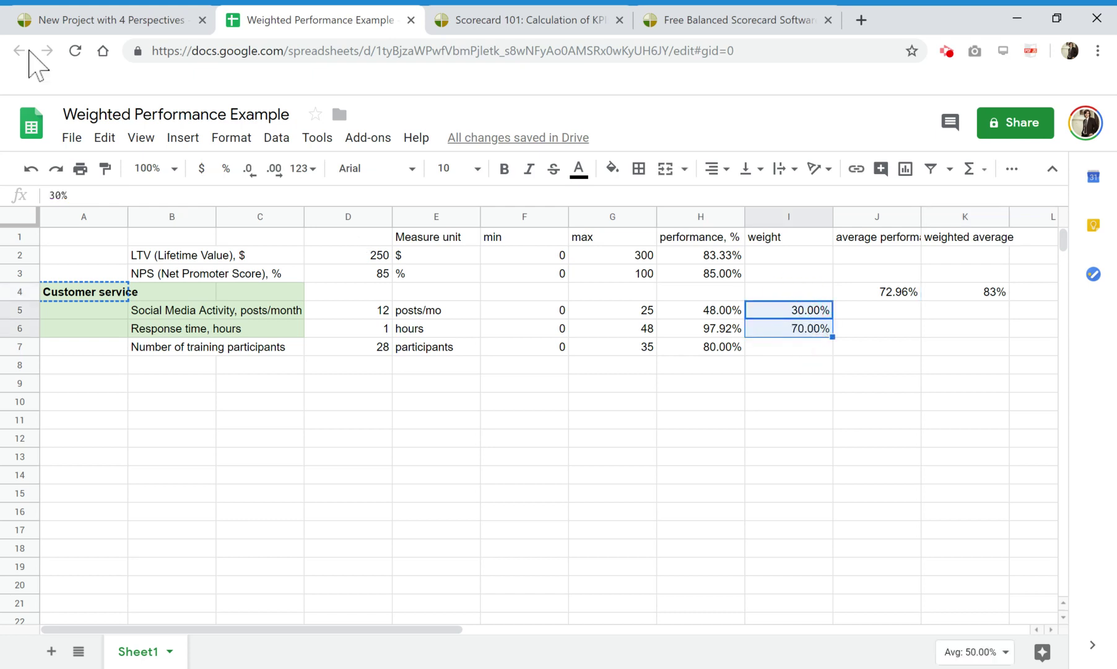
click(78, 23)
- Delete both stray New item rows under Response time, hours
click(184, 336)
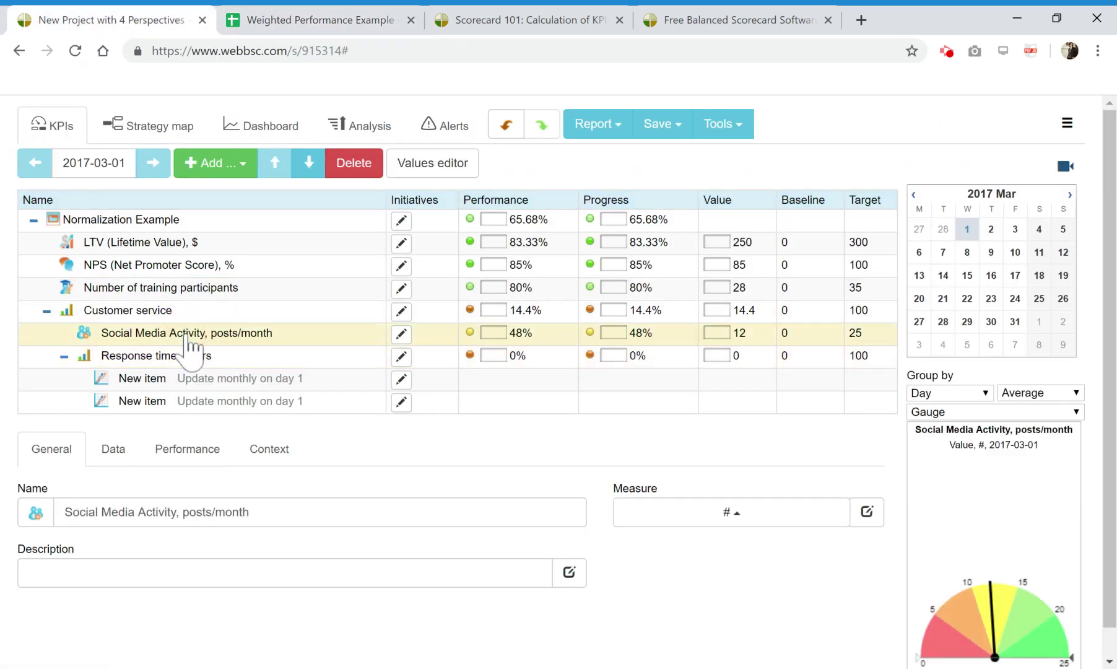
click(150, 365)
click(154, 379)
click(144, 399)
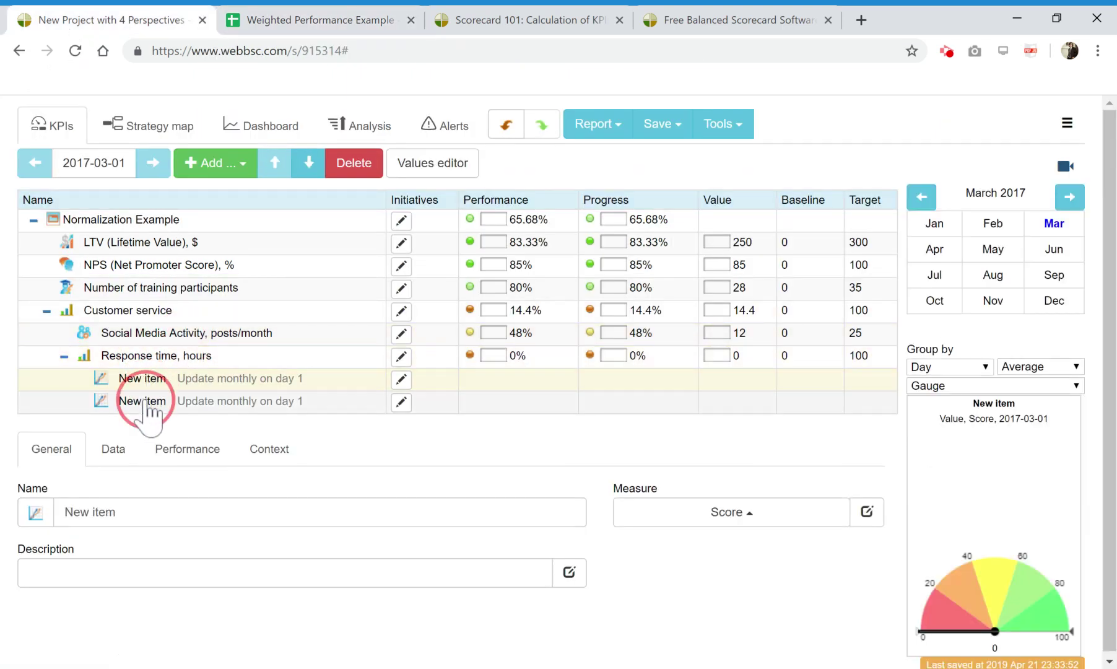
click(354, 174)
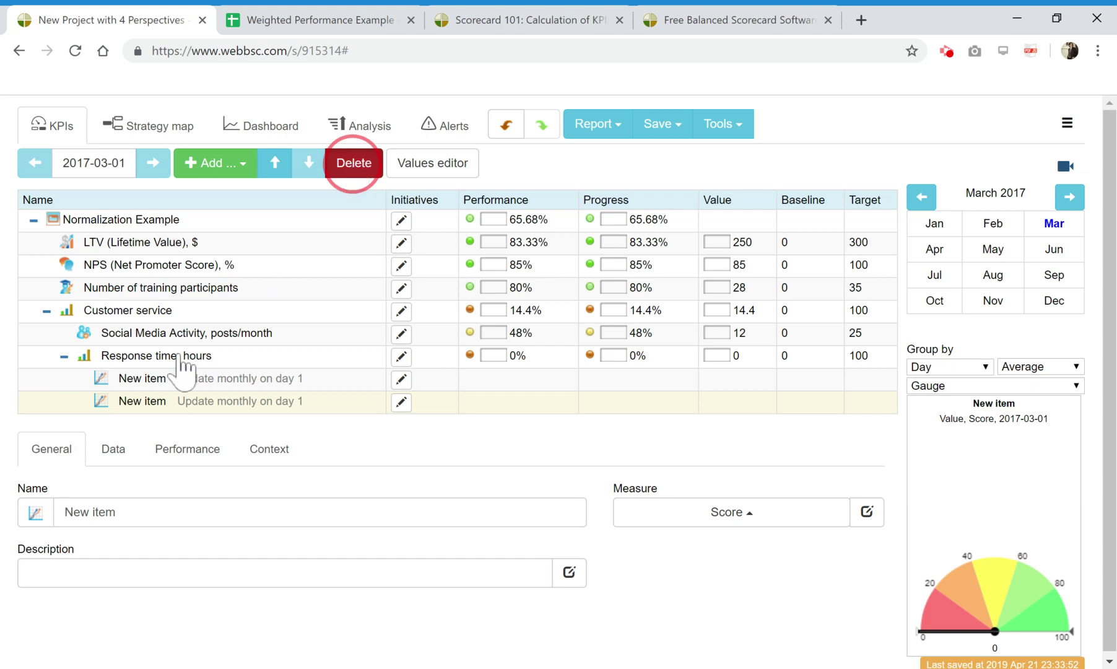
click(153, 381)
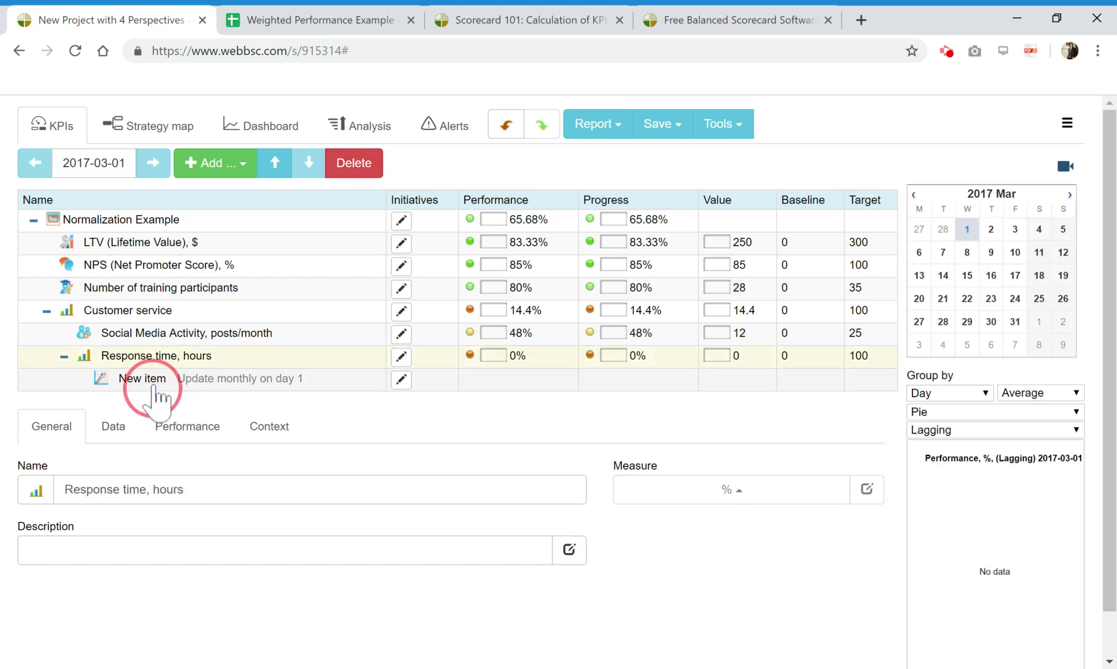
click(351, 165)
- Set the weights to 3 for Social Media Activity and 7 for Response time, hours
click(186, 334)
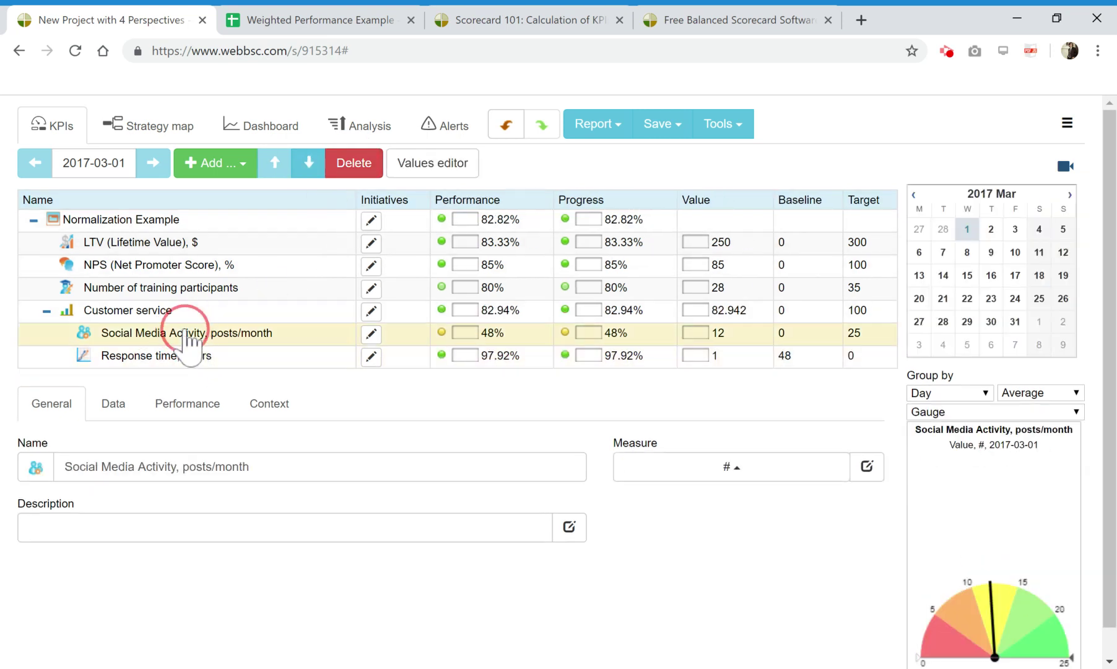
click(223, 405)
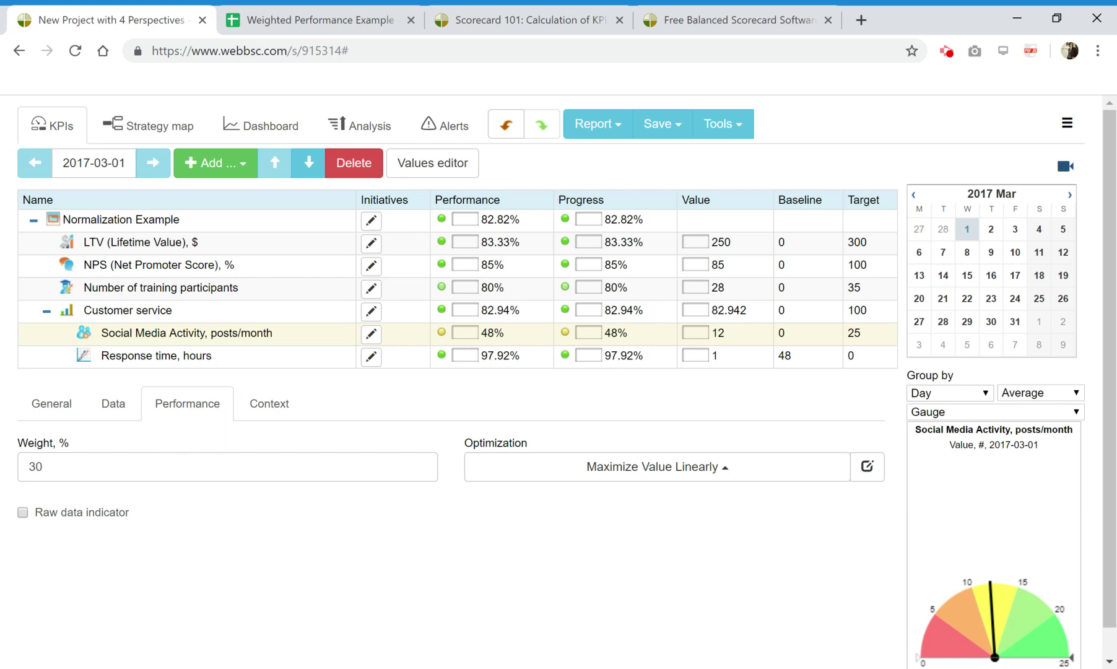
double_click(130, 465)
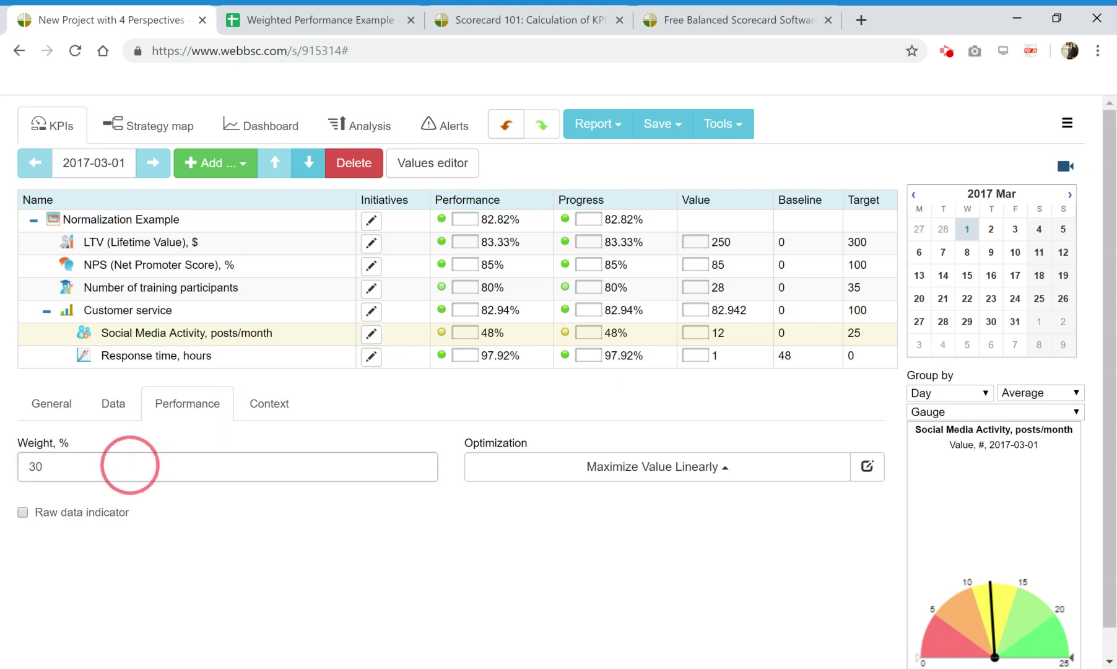
text(3)
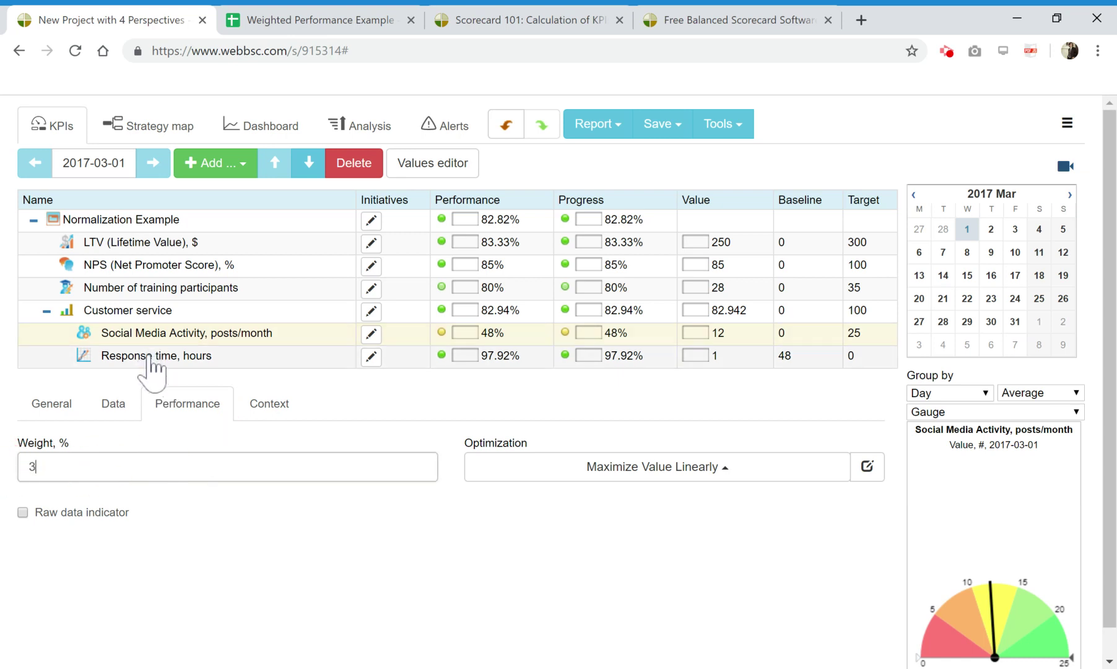
click(149, 357)
click(149, 357)
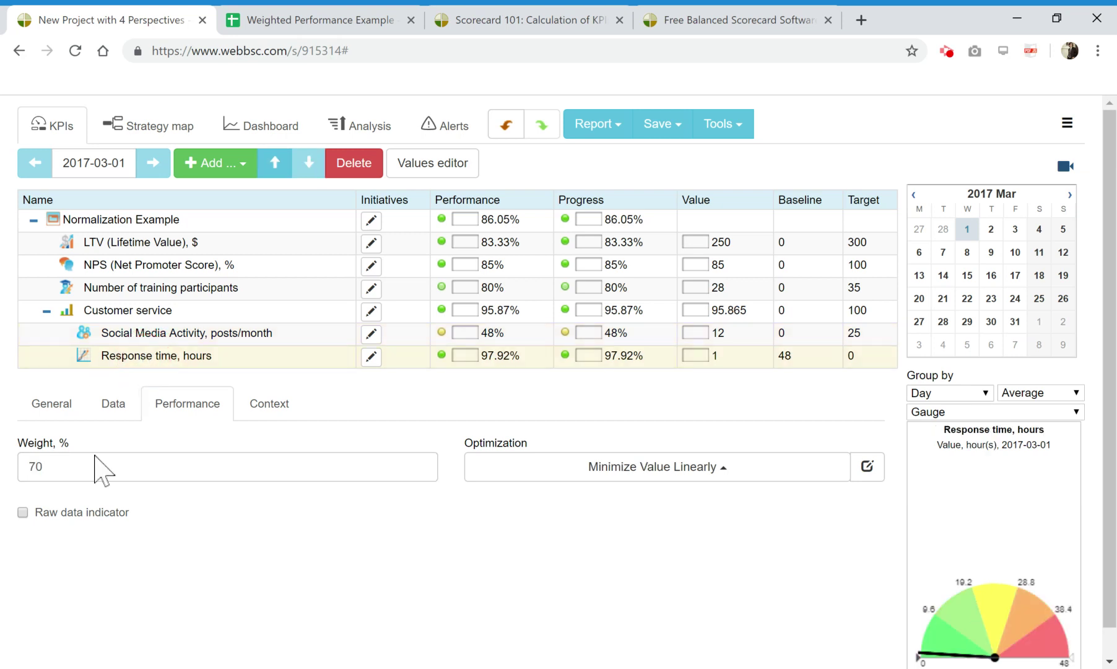
click(6, 435)
text(7)
click(340, 529)
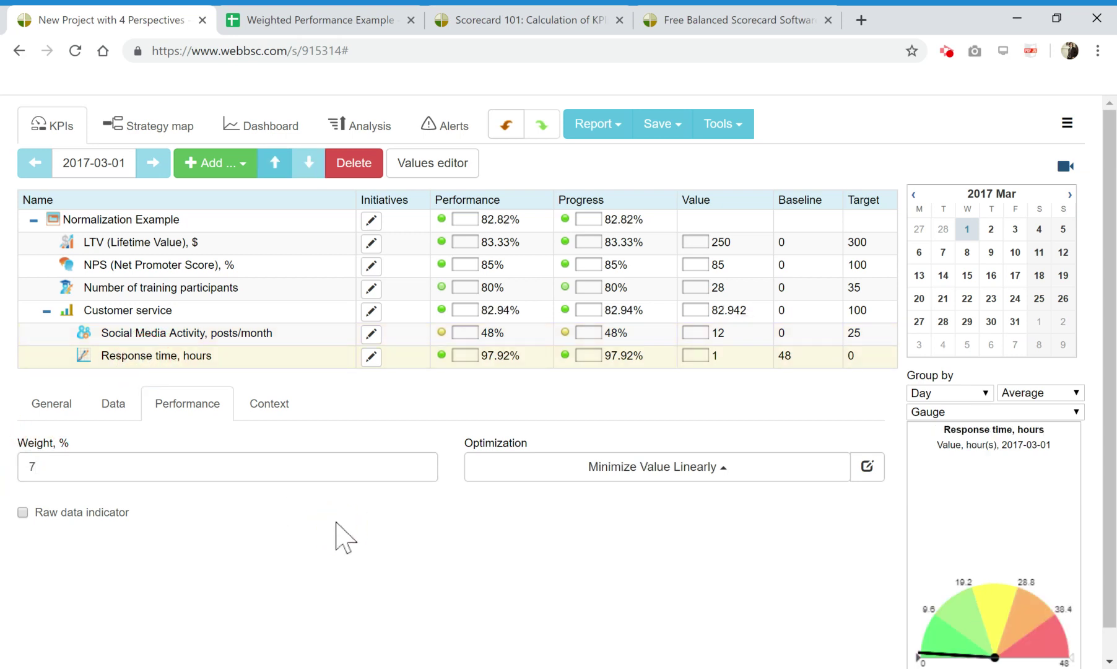
- Review the Customer service score and the current weights of its two KPIs
click(504, 312)
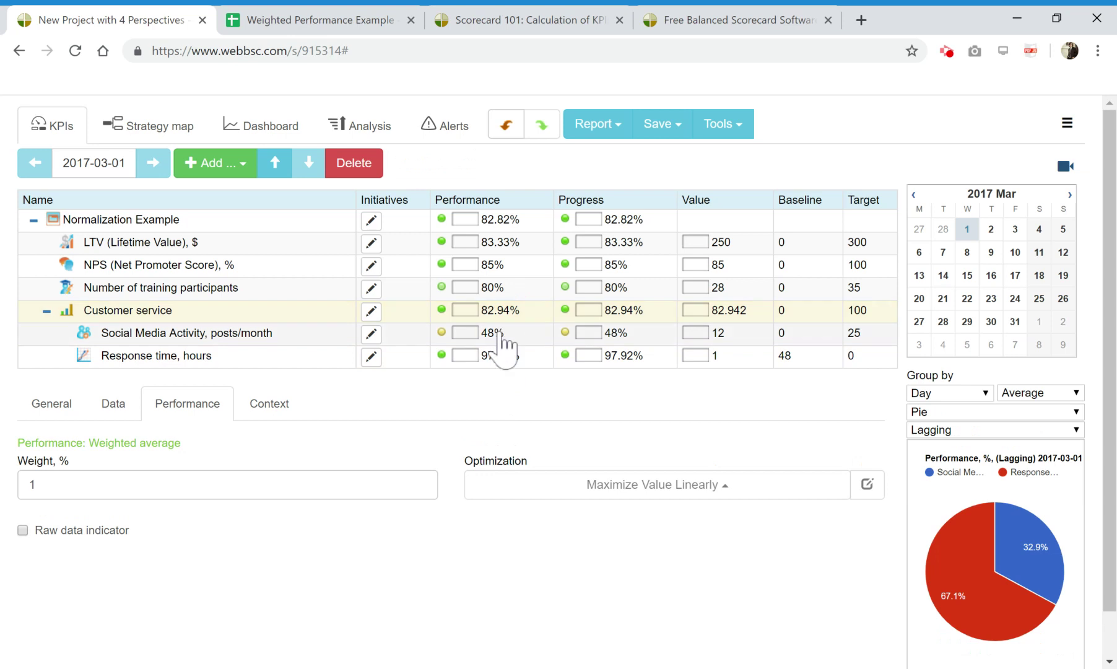
click(501, 332)
click(499, 359)
click(498, 335)
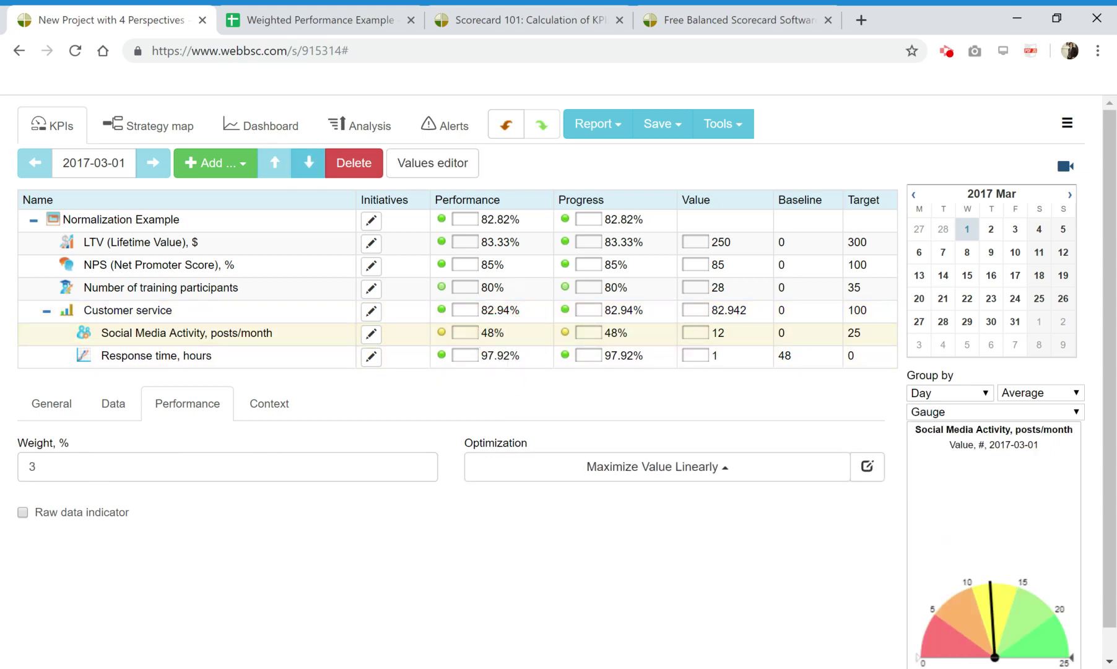
click(32, 466)
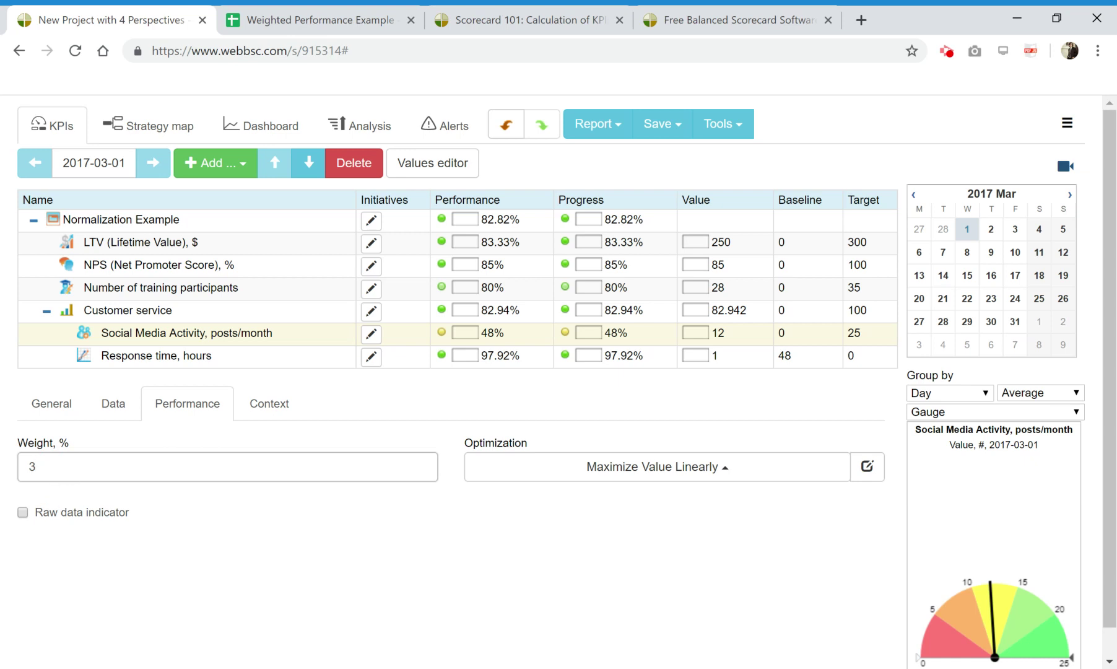
click(165, 355)
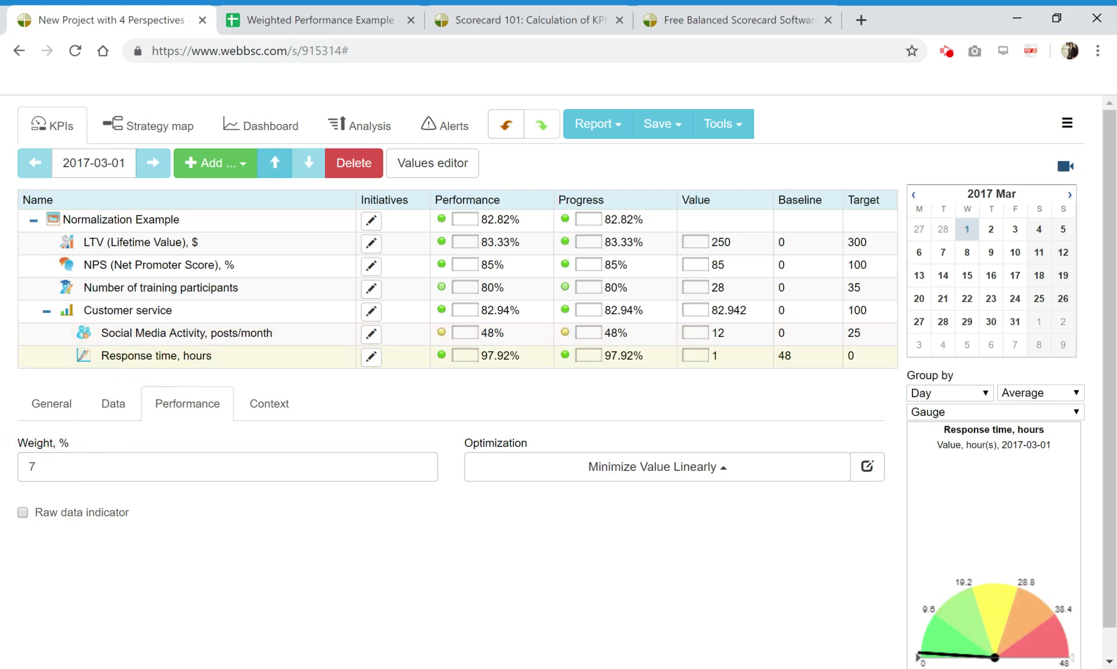
- Change the weights to 2 for Social Media Activity and 3 for Response time, hours
click(124, 330)
click(114, 413)
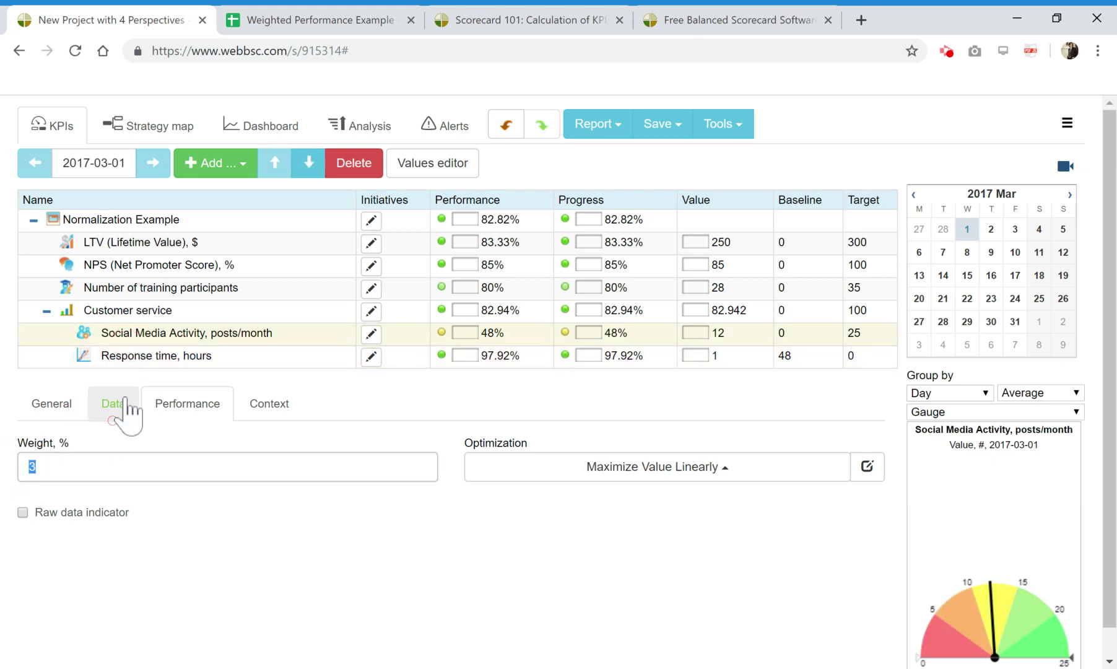
click(65, 473)
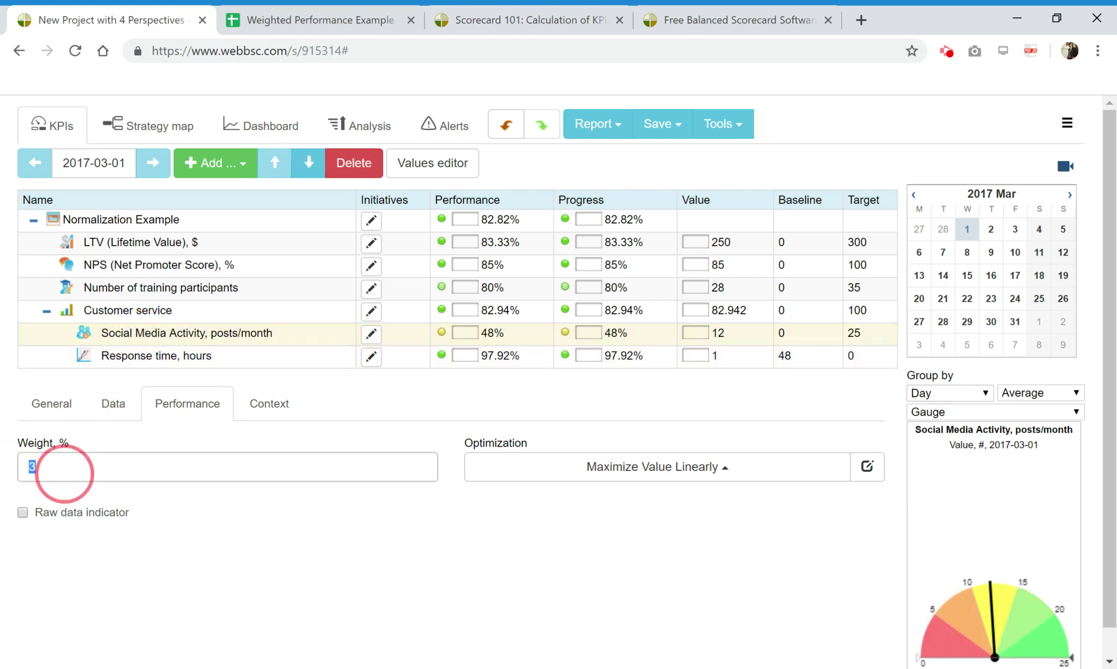
text(2)
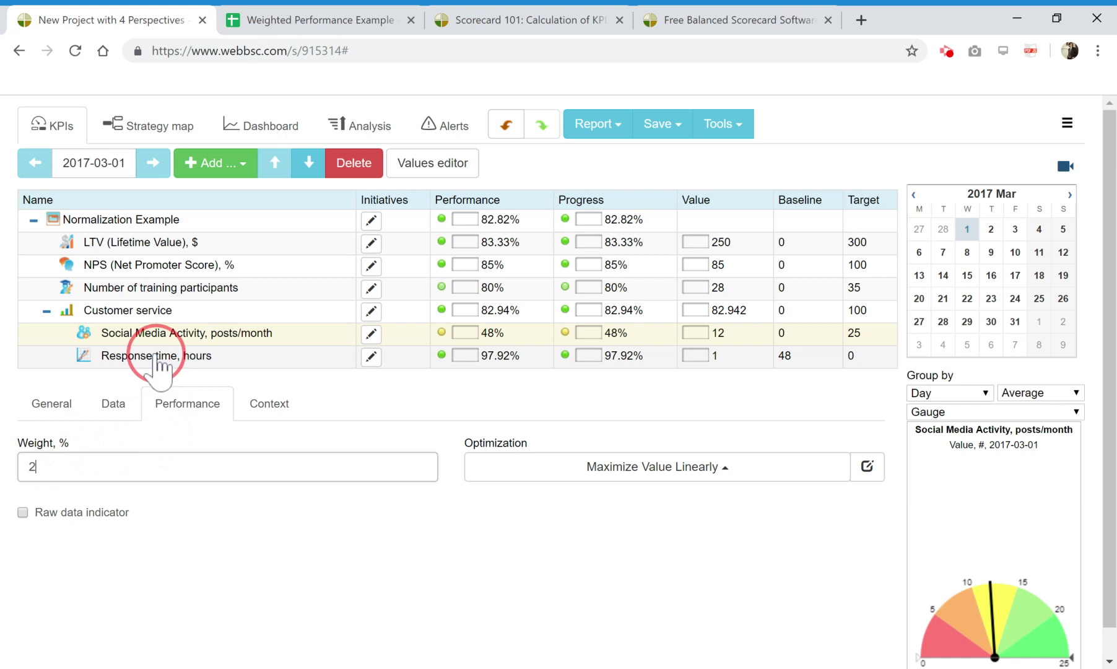
click(157, 362)
click(157, 358)
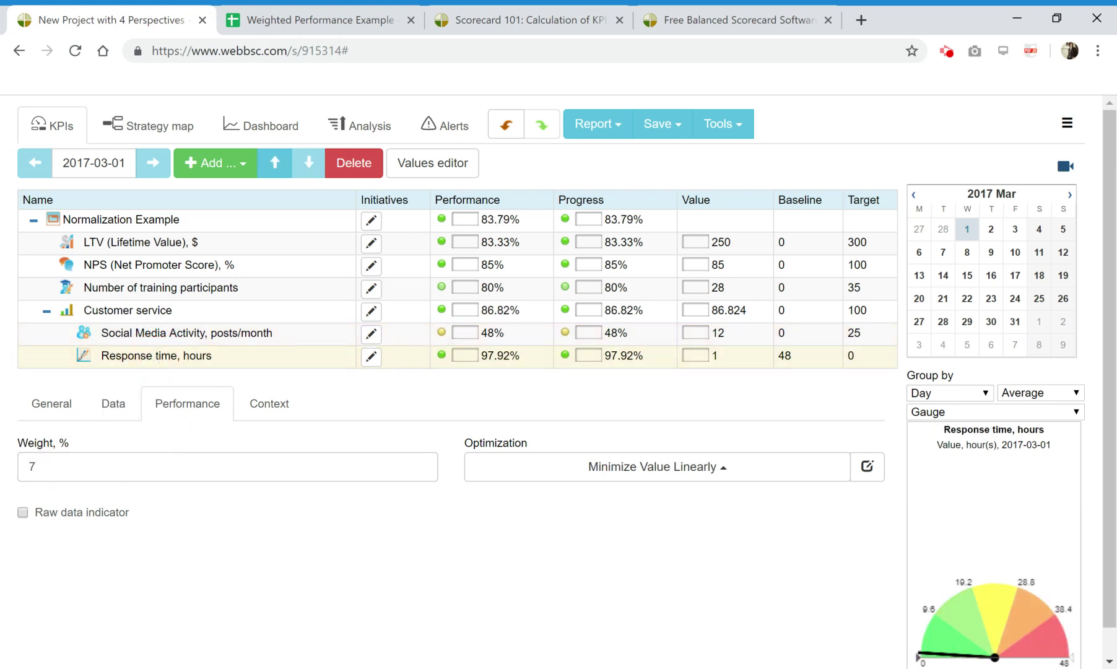
click(18, 464)
text(3)
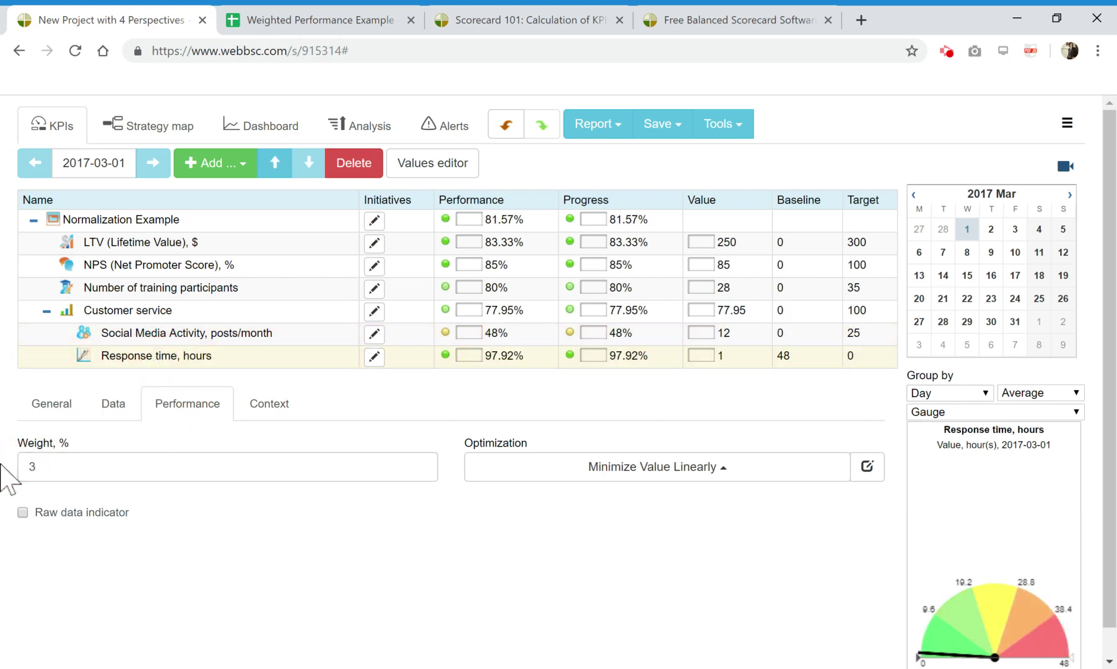
click(178, 338)
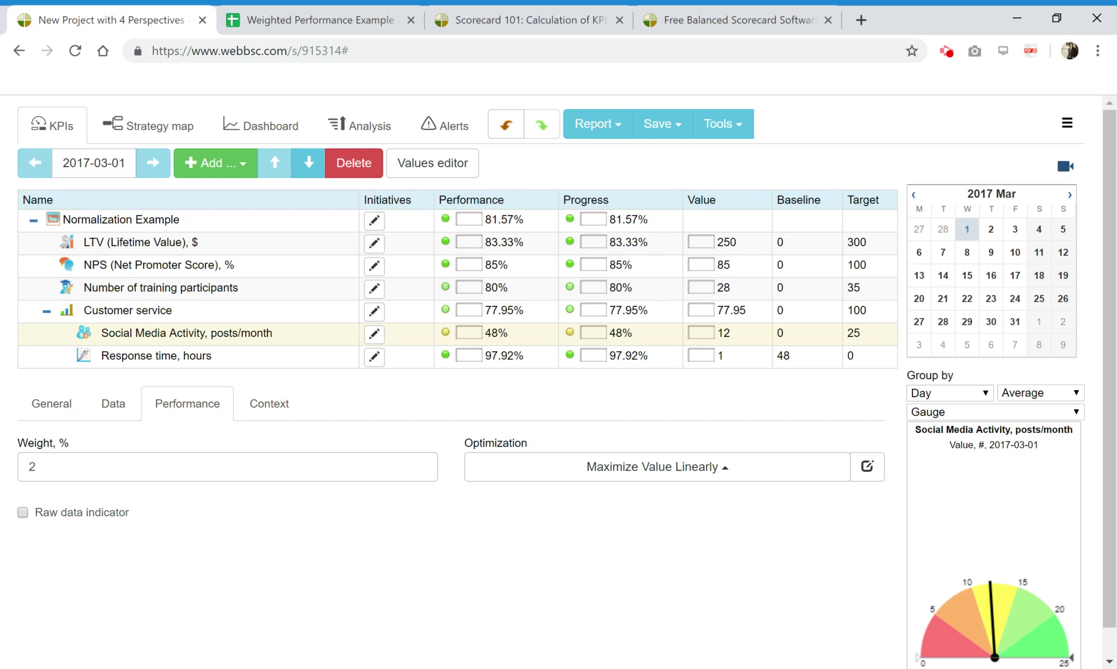
- Set Customer service's performance calculation method to Weighted average, giving 77.95%
click(204, 310)
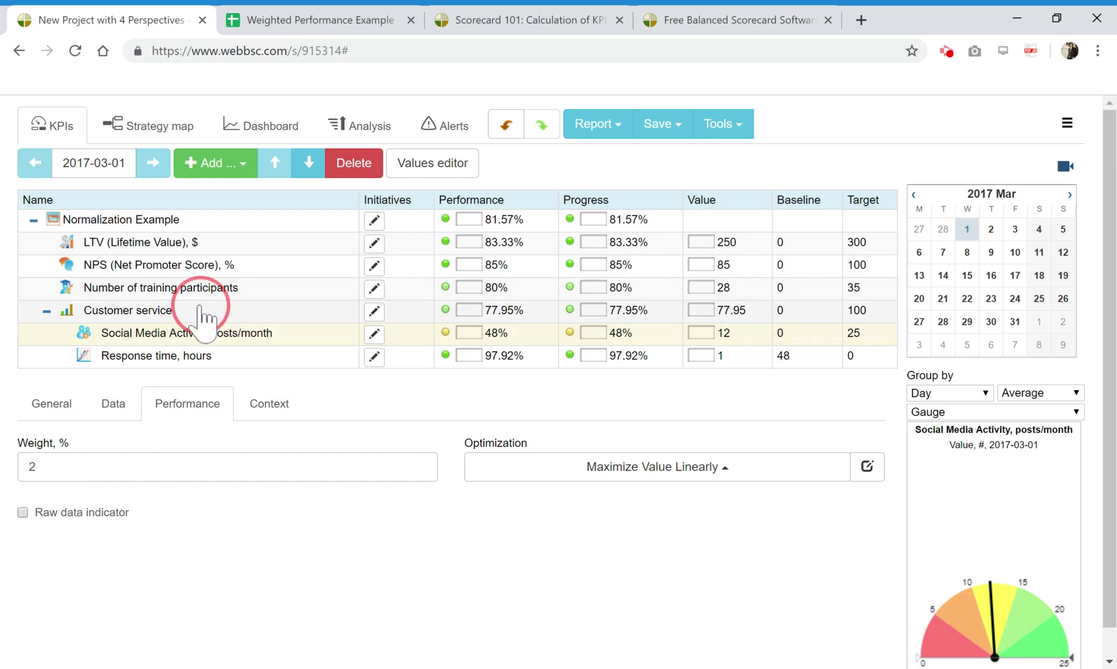
click(139, 443)
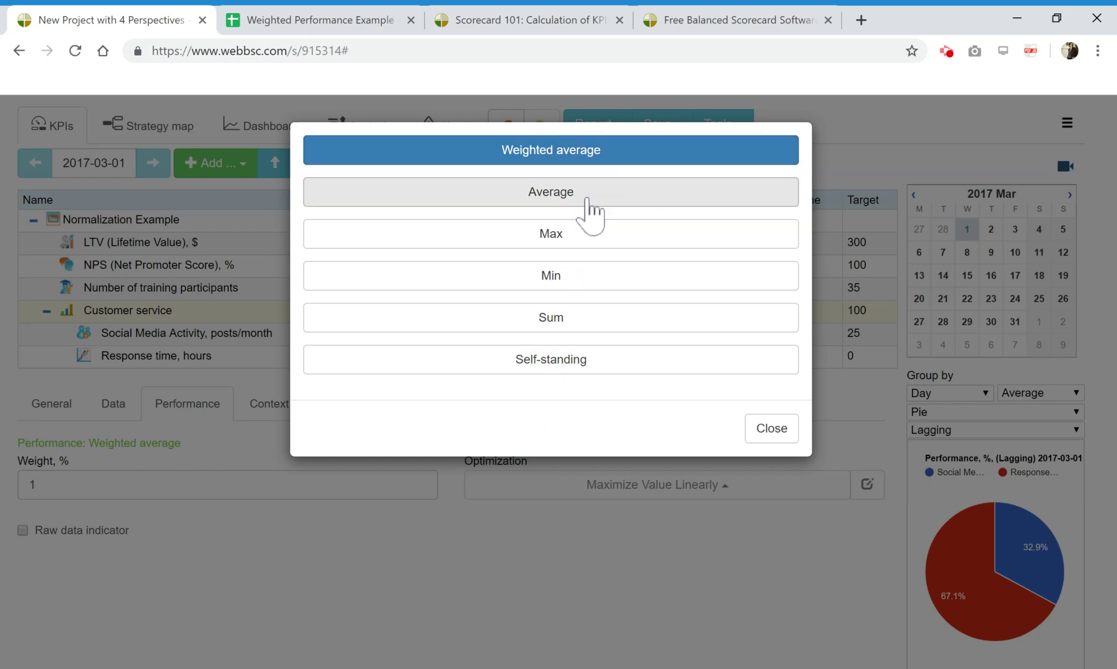
click(587, 199)
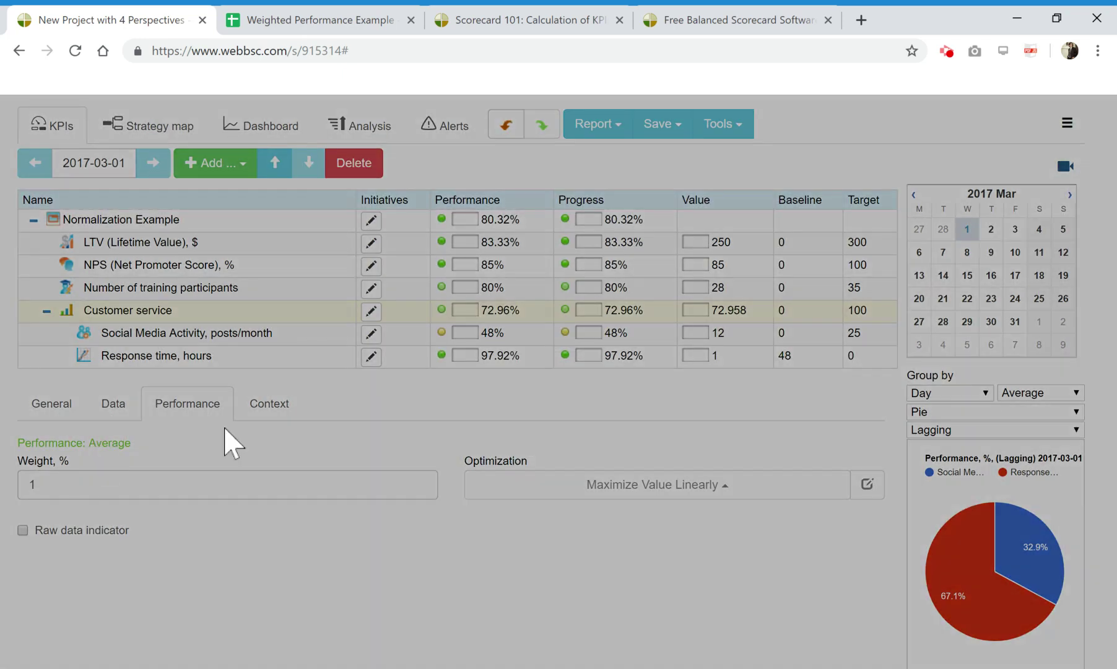
click(226, 440)
click(571, 150)
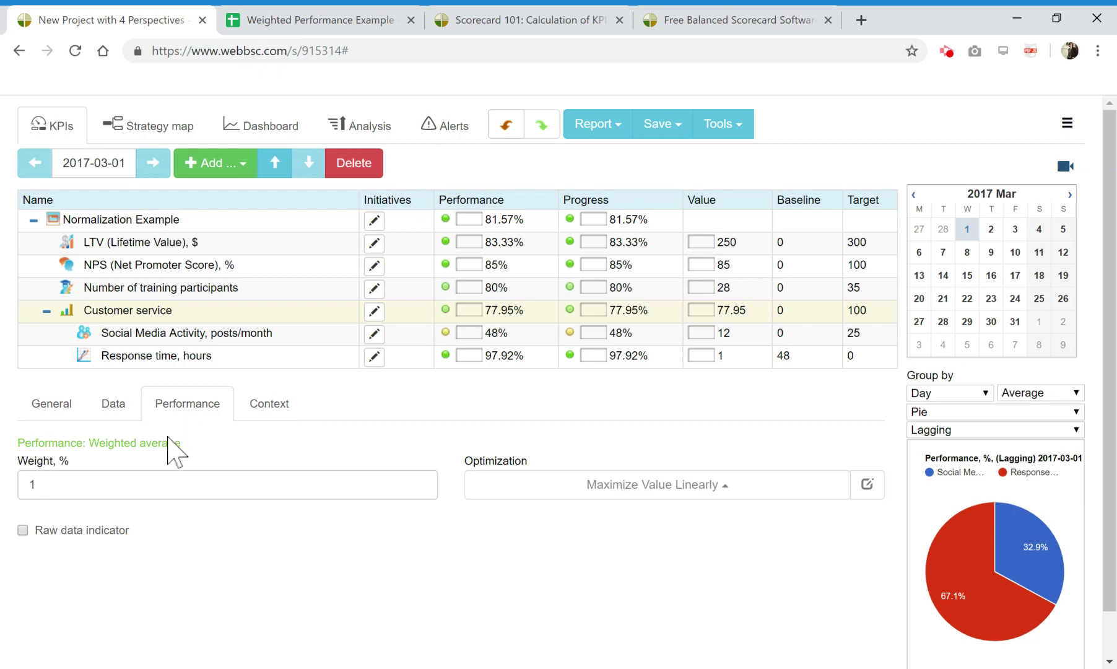
click(166, 441)
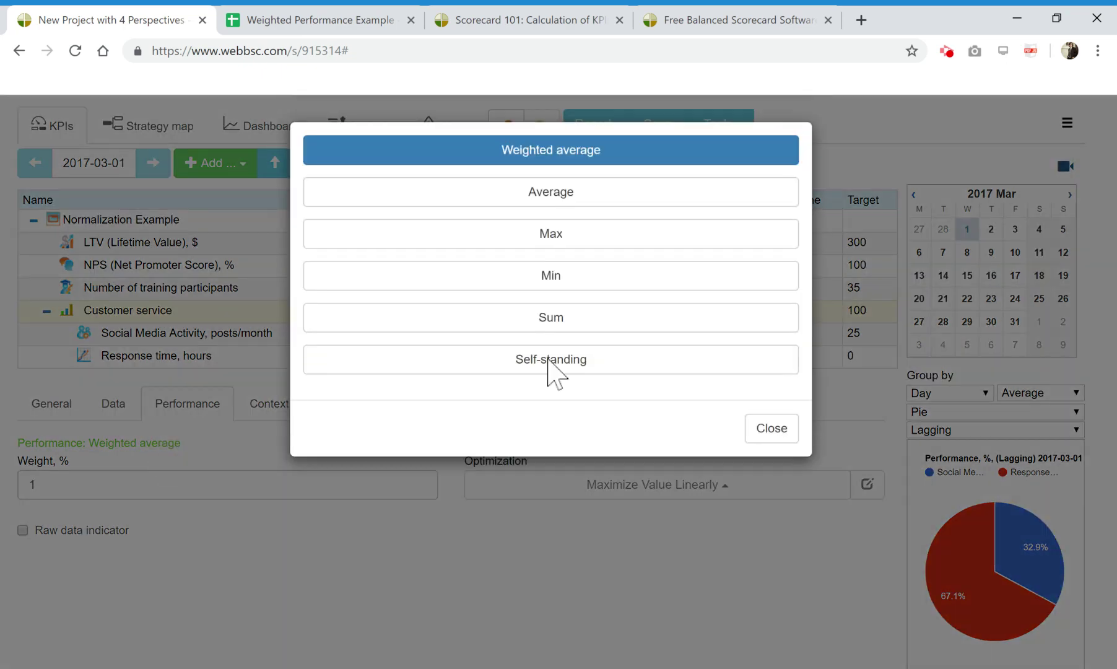
click(783, 437)
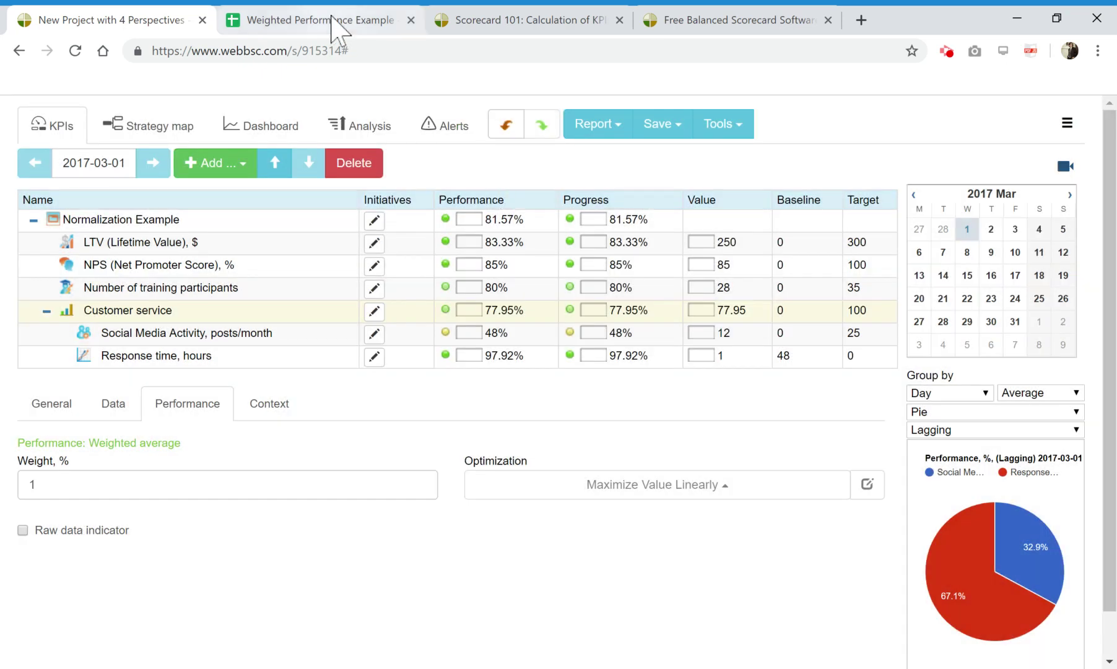
click(330, 20)
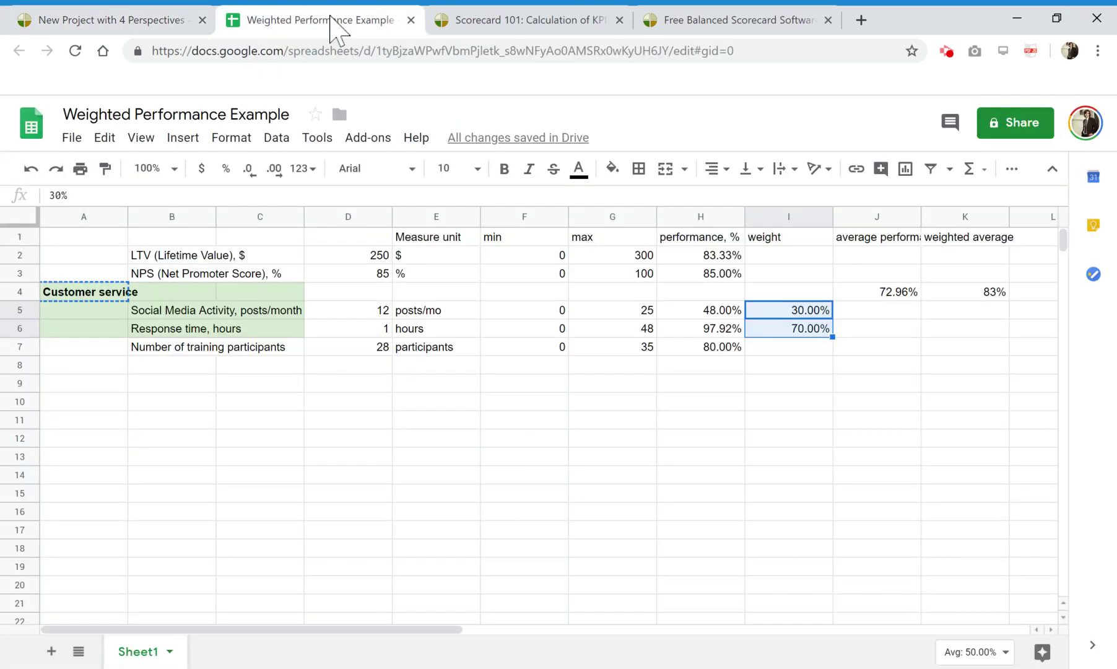
click(803, 350)
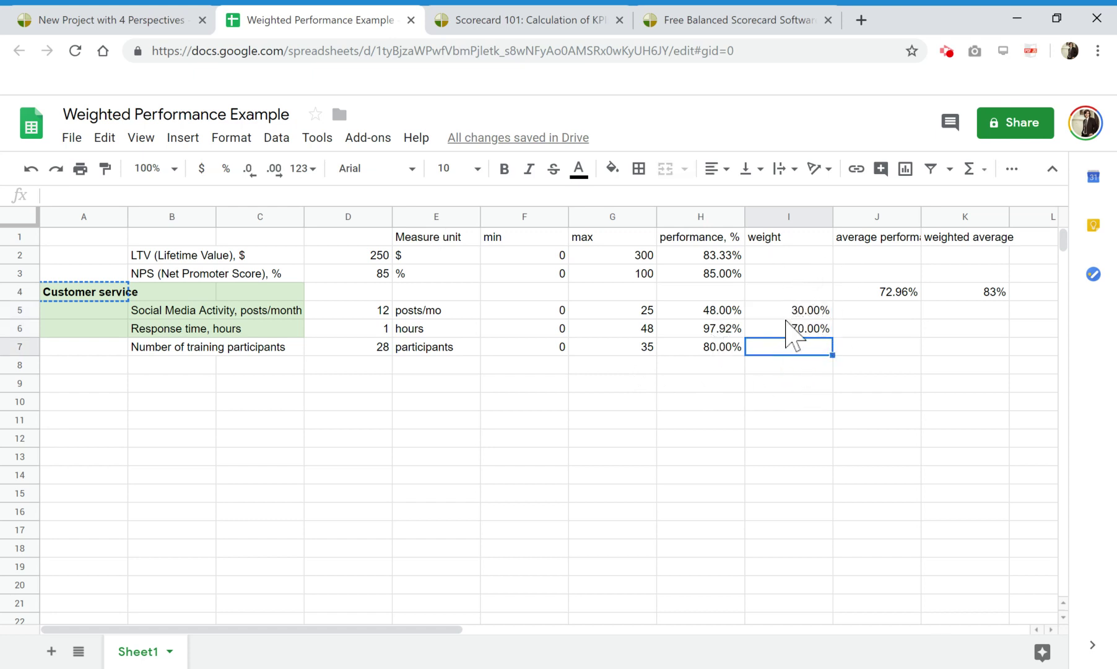
drag(803, 312, 806, 328)
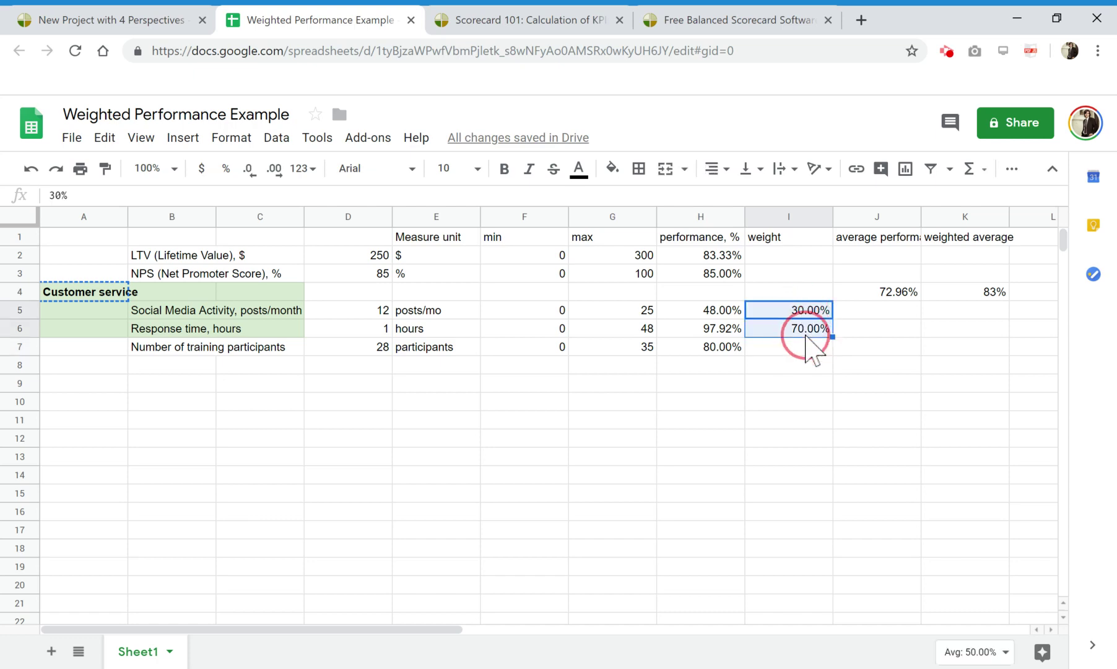
click(142, 26)
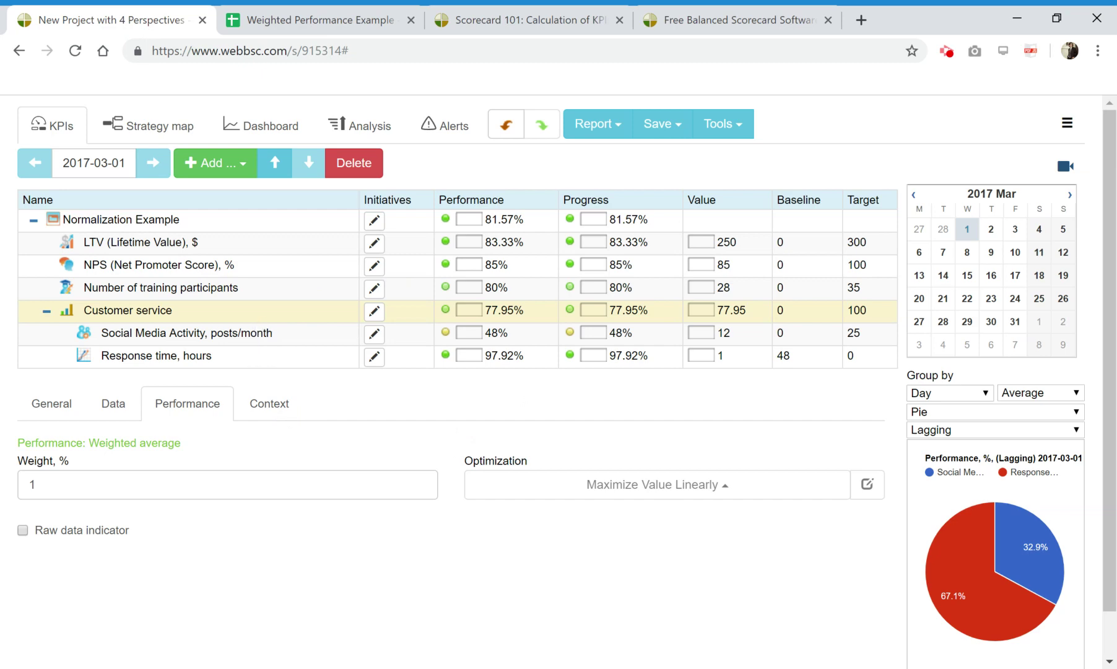
- Scroll through the BSC Designer Light freeware page to its KPI Weight features section
click(733, 20)
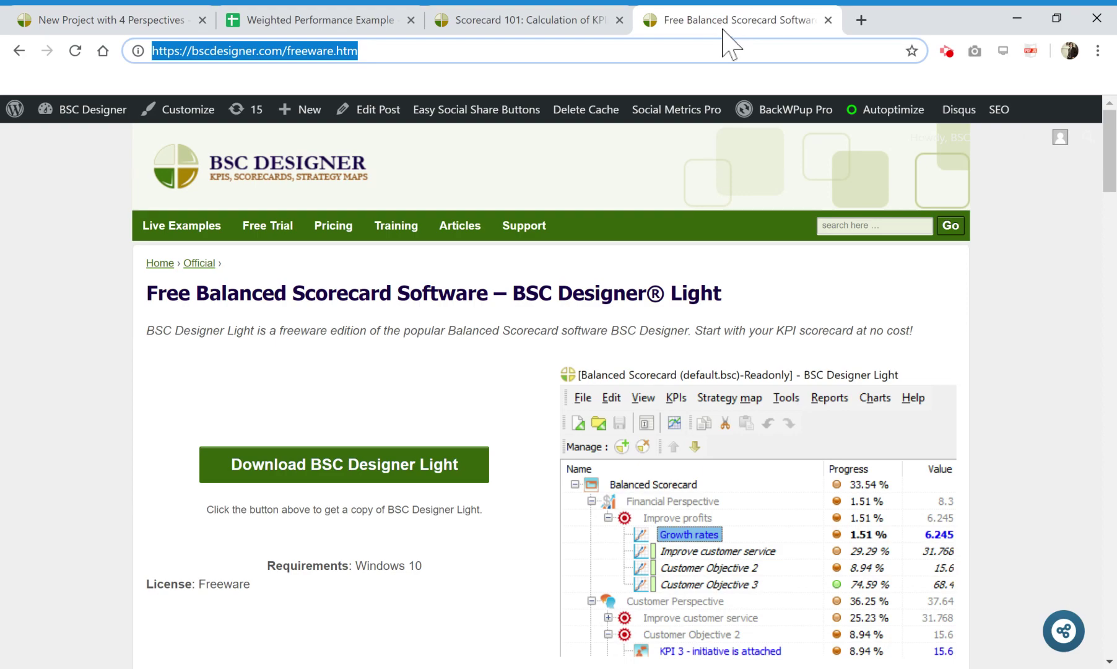
scroll(770, 251, down, 2)
scroll(681, 216, up, 2)
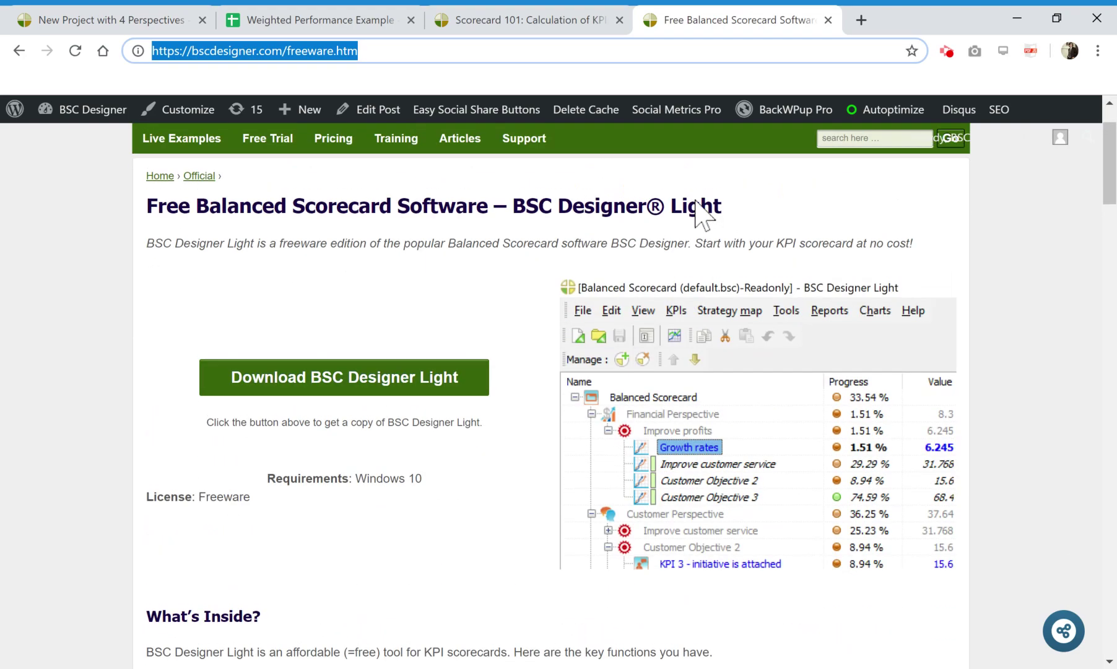
scroll(599, 253, down, 4)
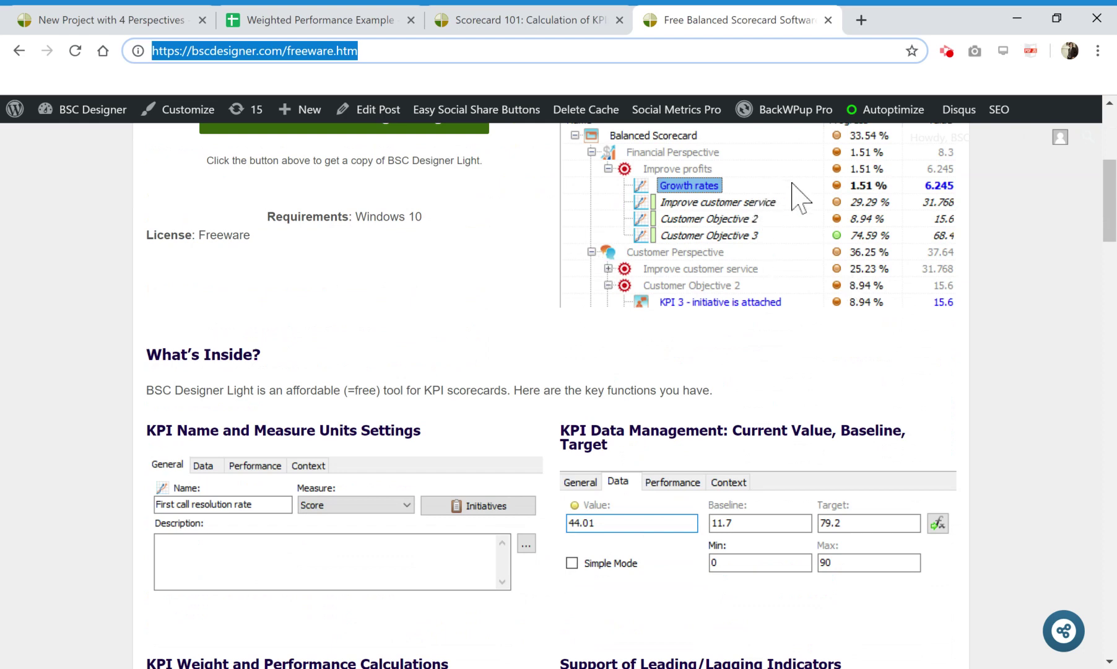
scroll(706, 304, down, 4)
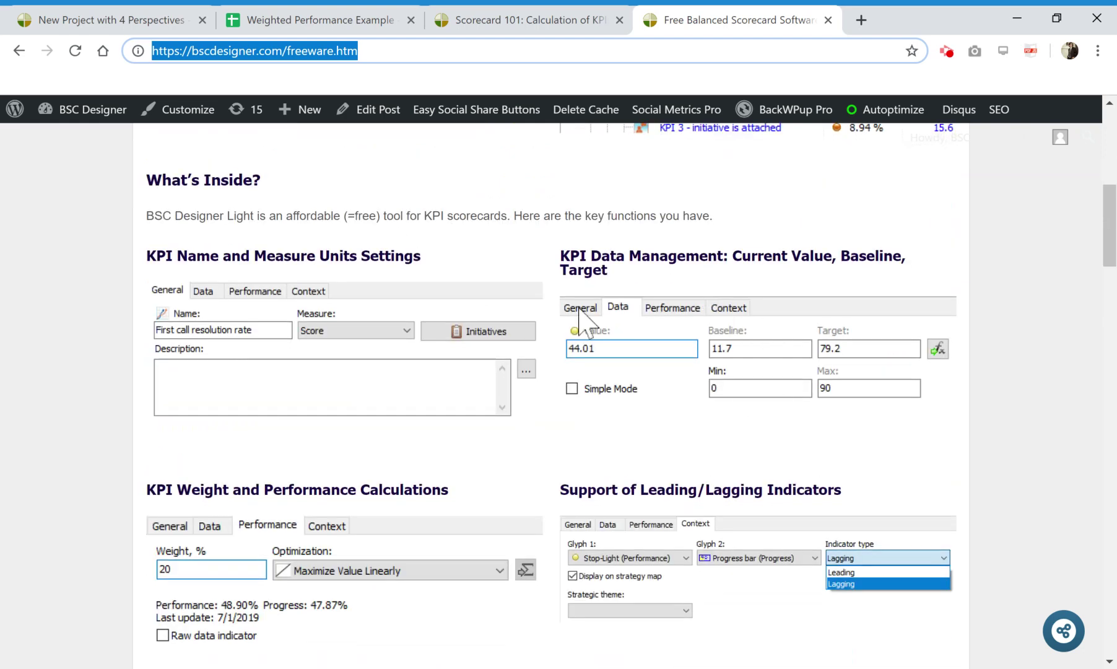
scroll(546, 316, down, 3)
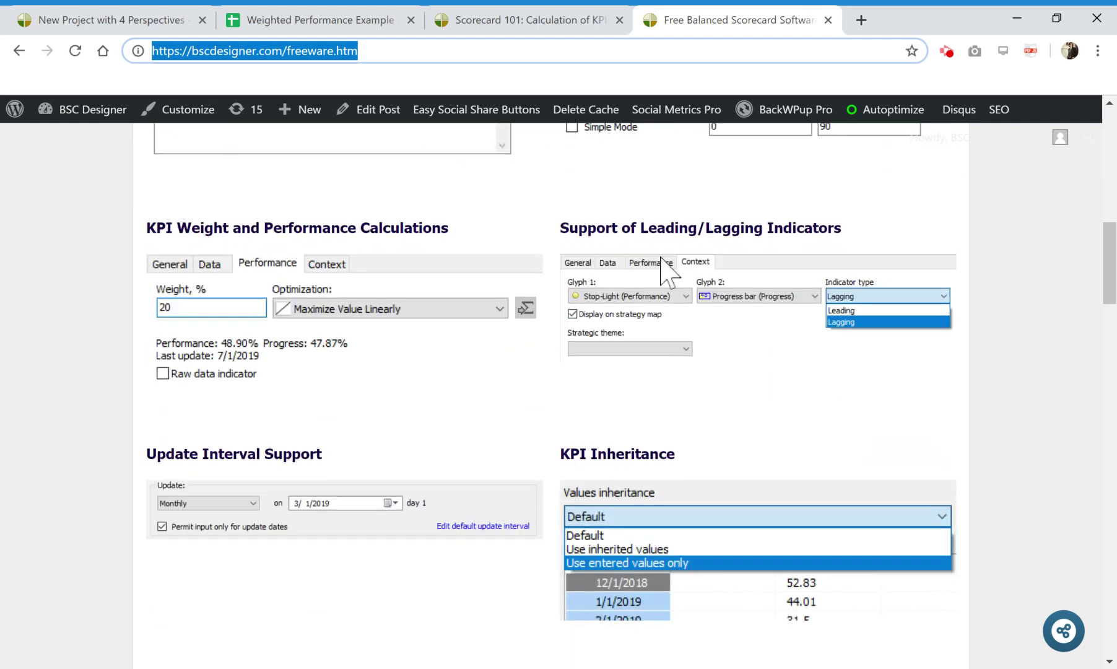
click(107, 18)
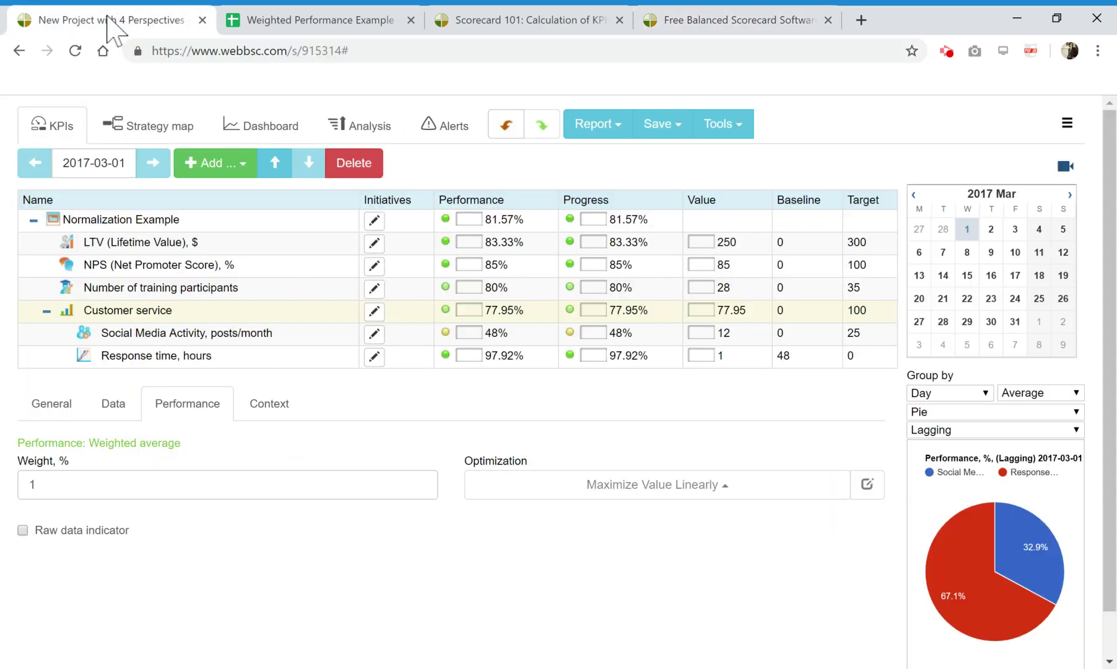
click(718, 29)
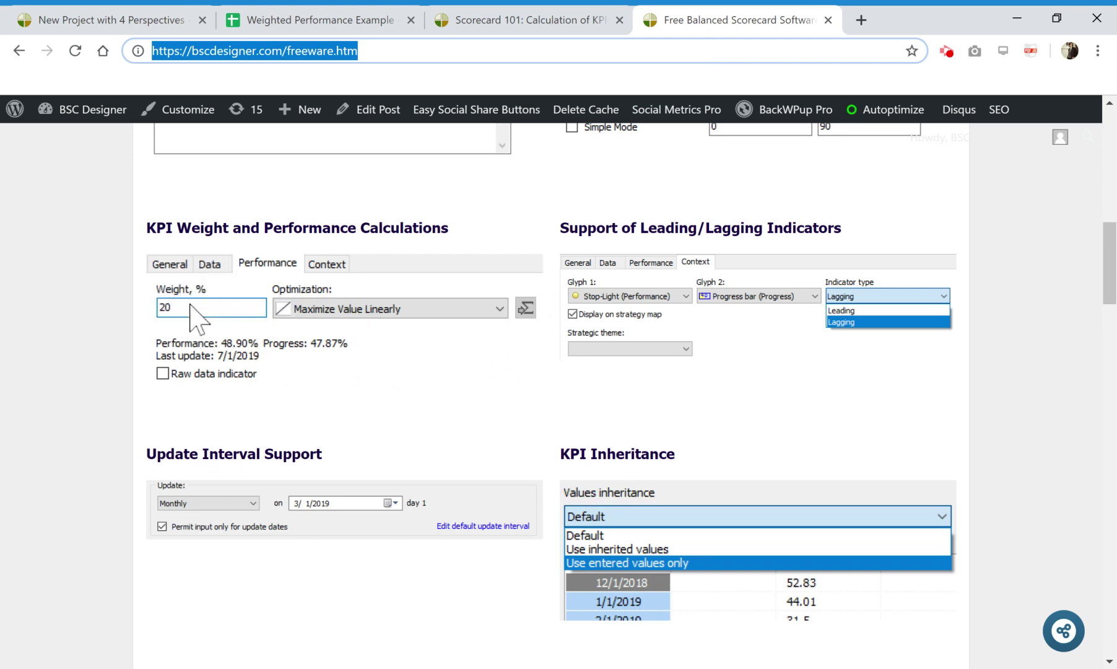
scroll(192, 310, up, 5)
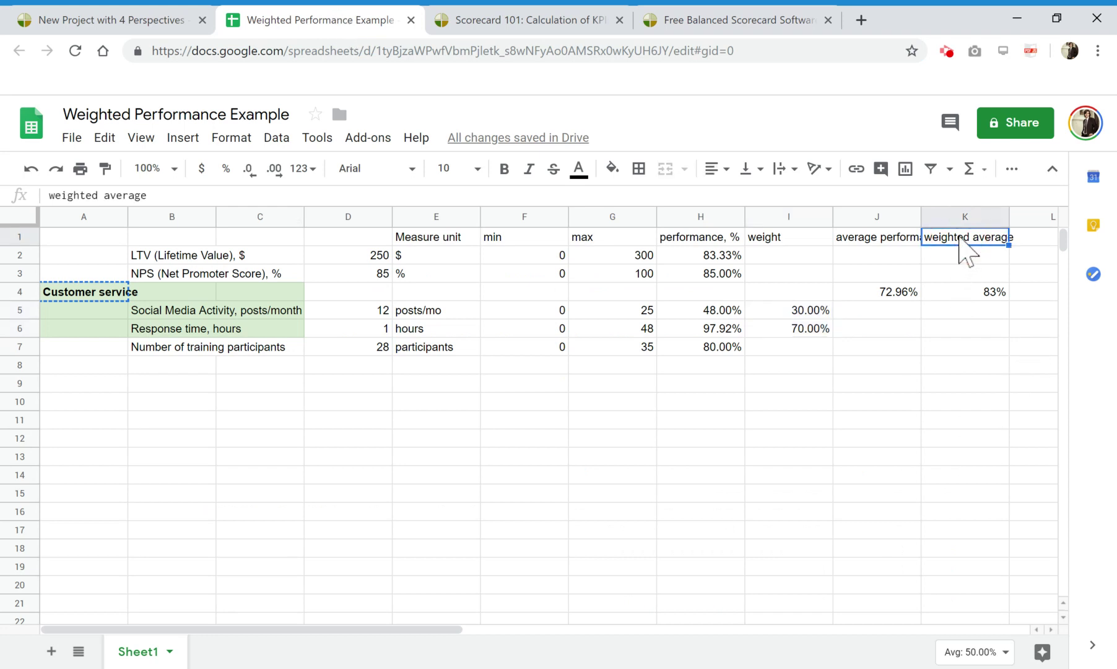
click(947, 298)
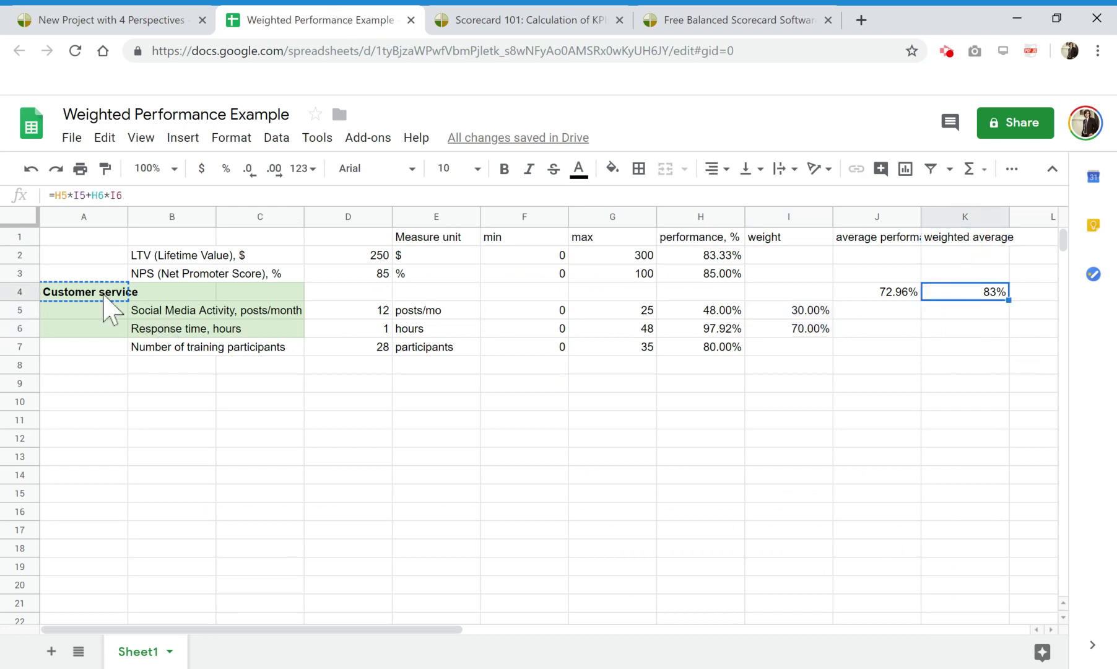
click(74, 291)
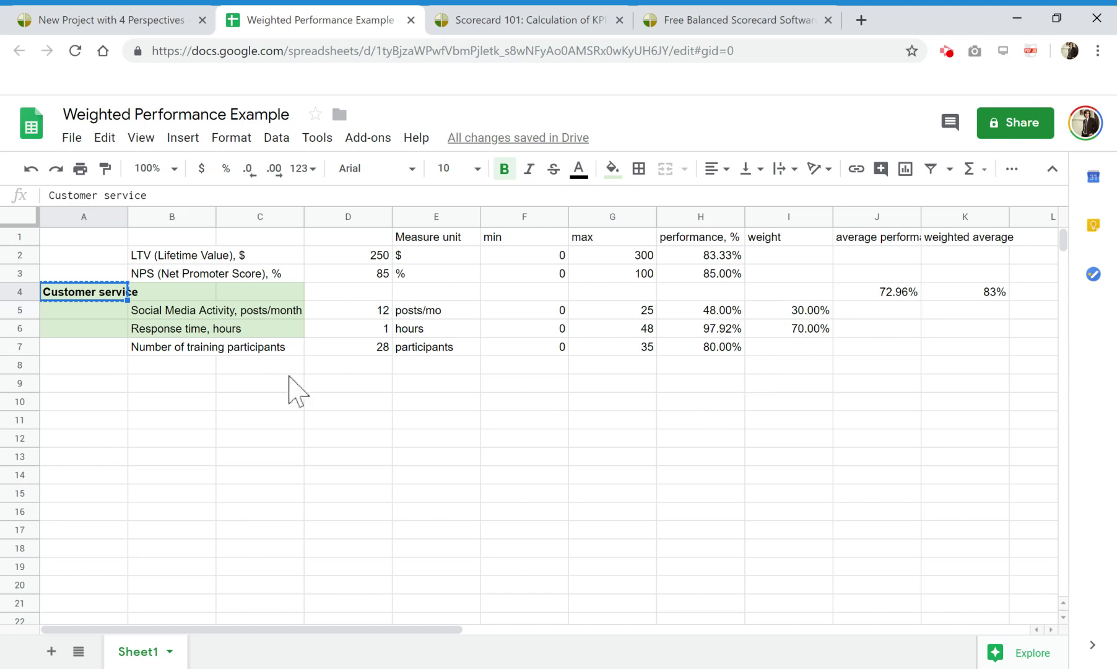
click(790, 307)
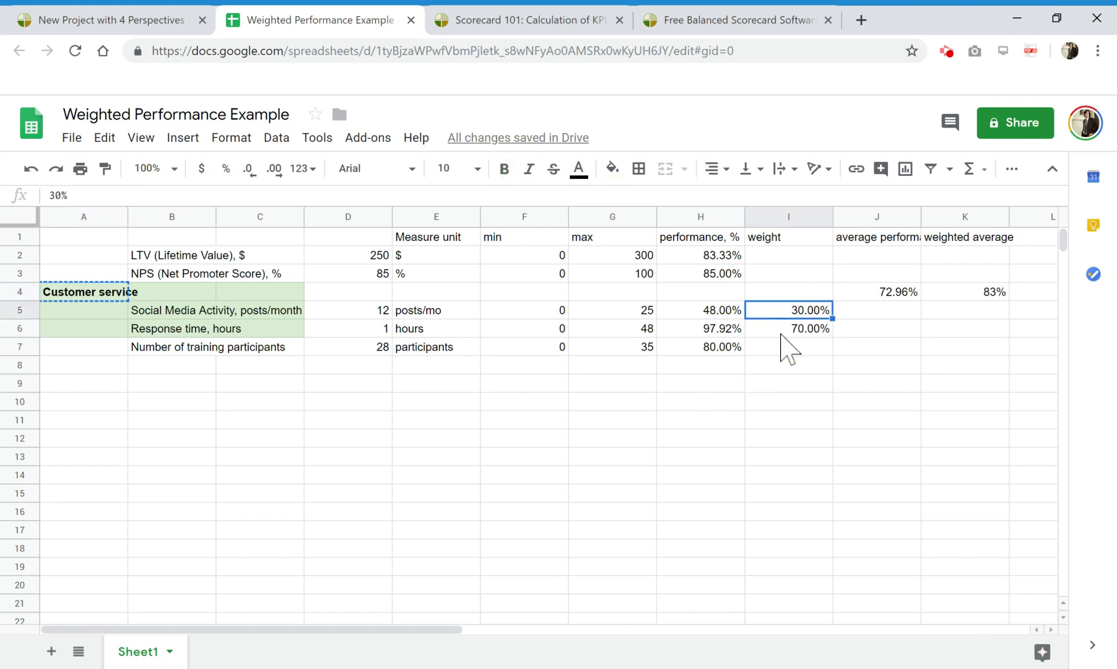
click(161, 309)
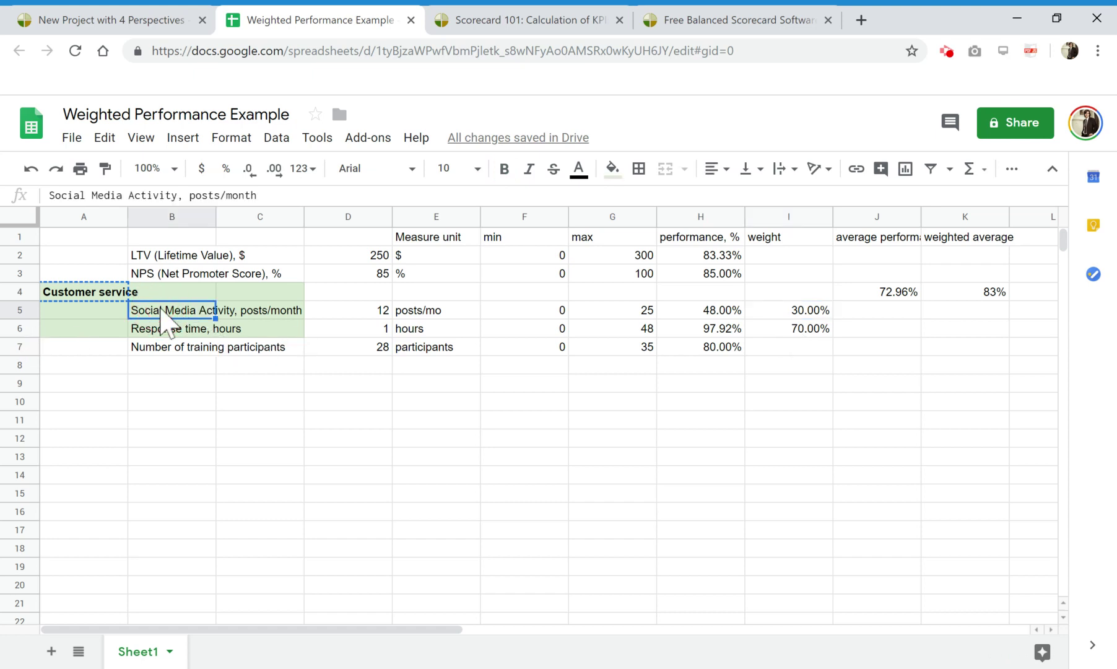
click(161, 334)
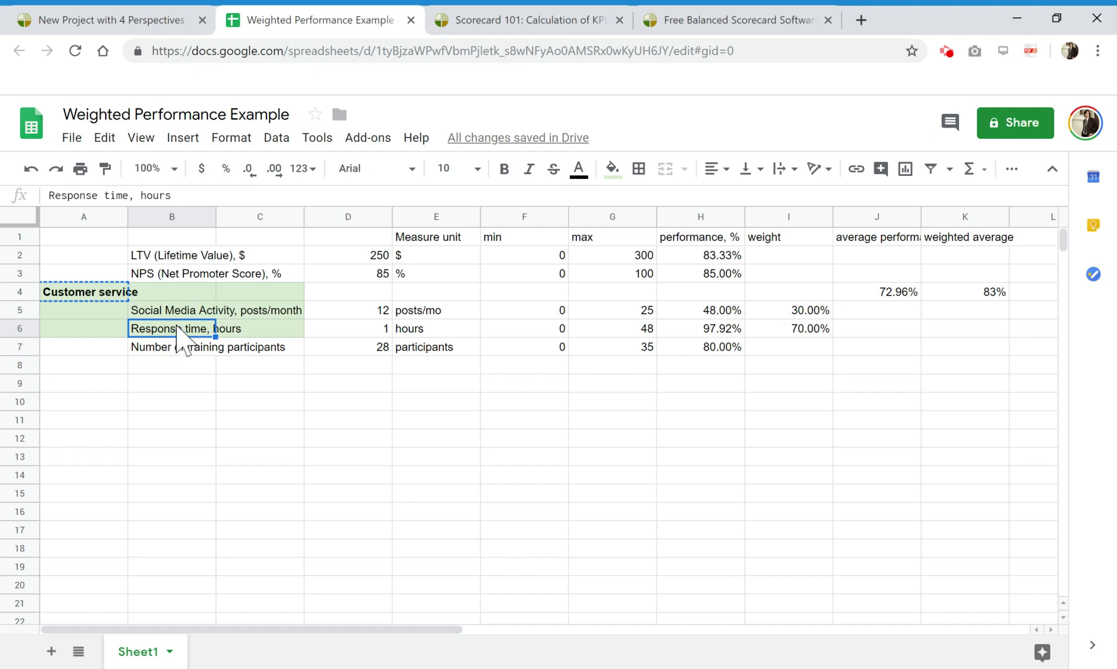
click(985, 277)
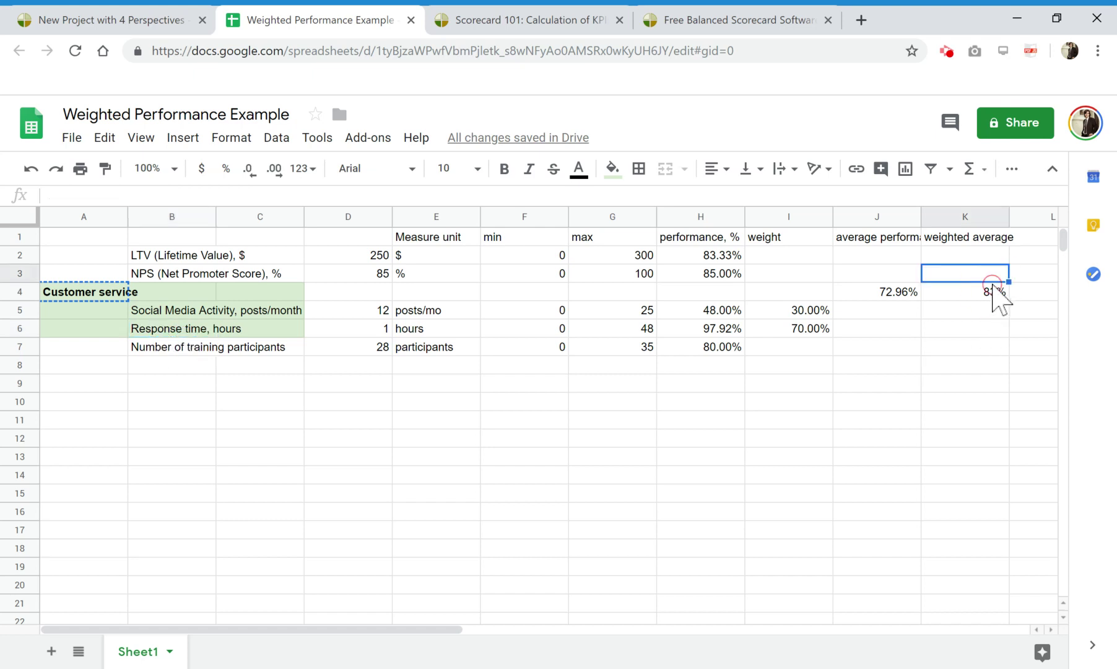
click(990, 293)
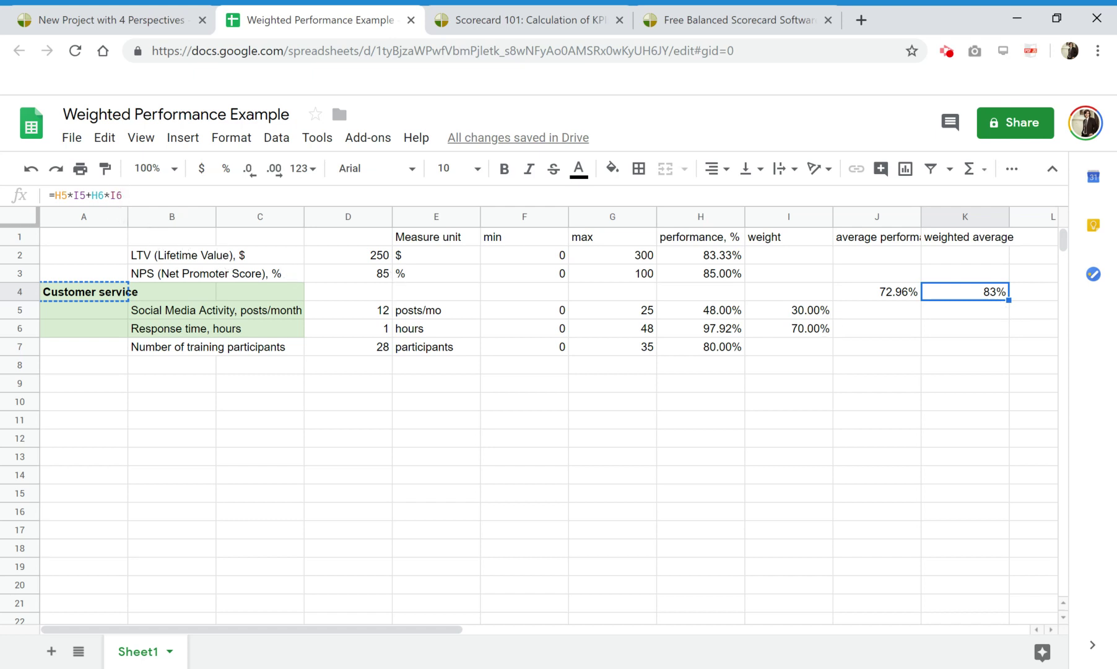
key(F2)
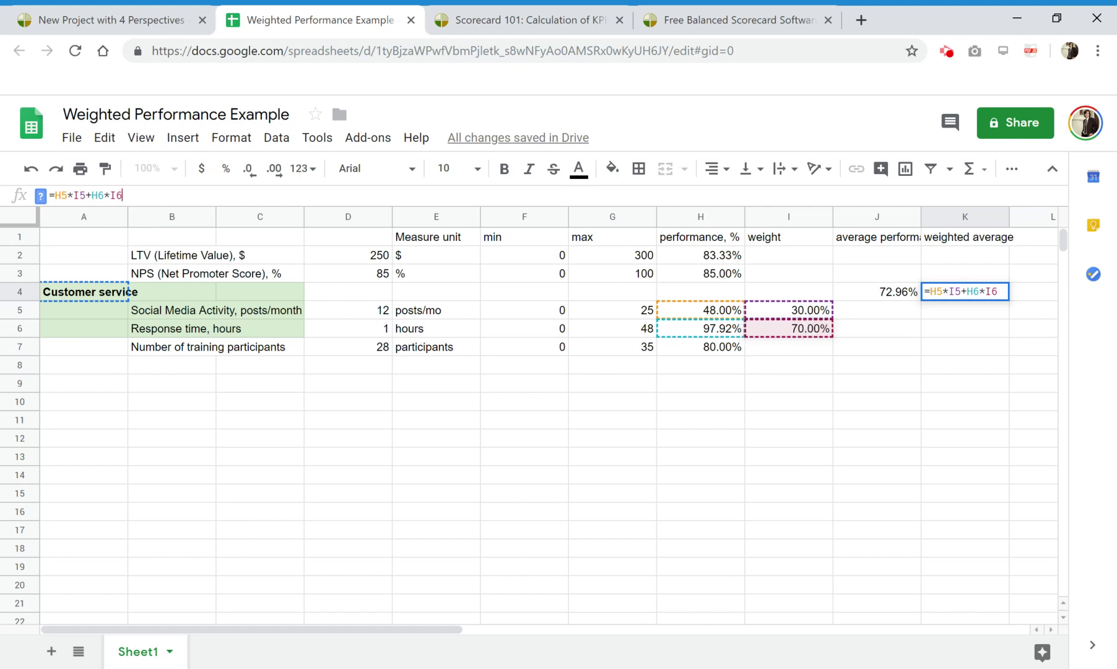
click(707, 332)
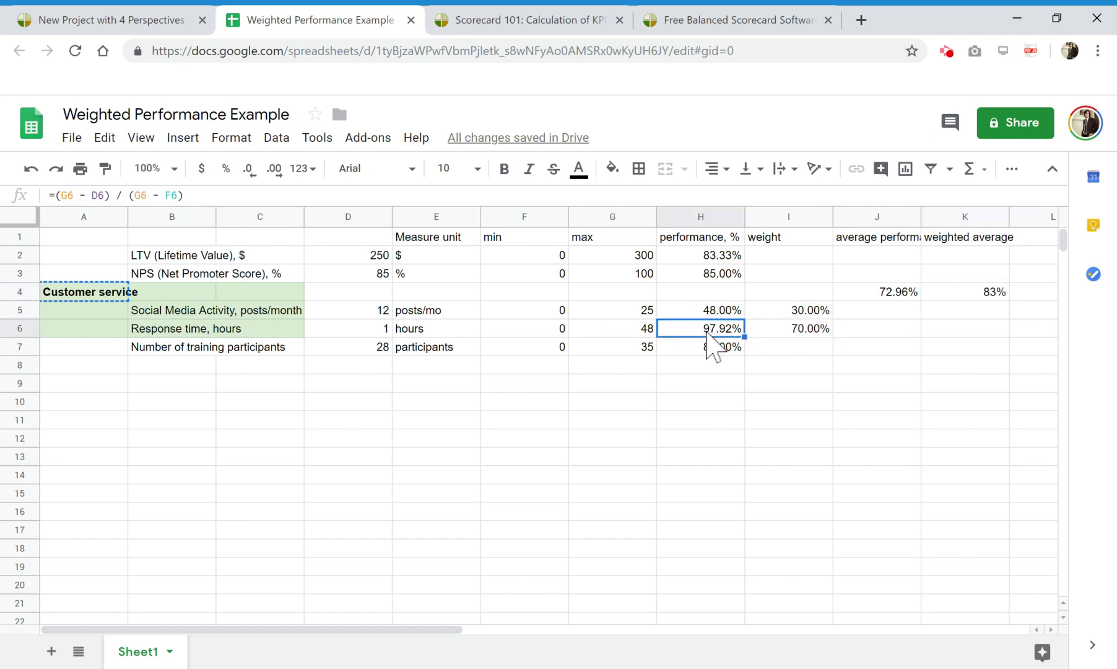
click(816, 332)
click(976, 293)
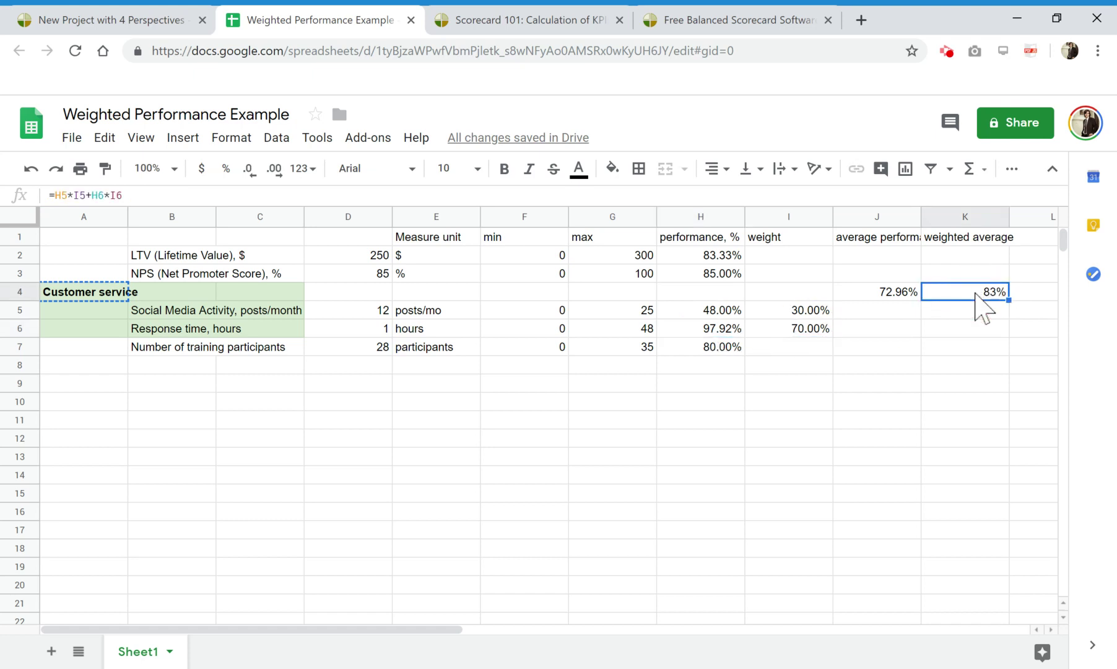
click(809, 311)
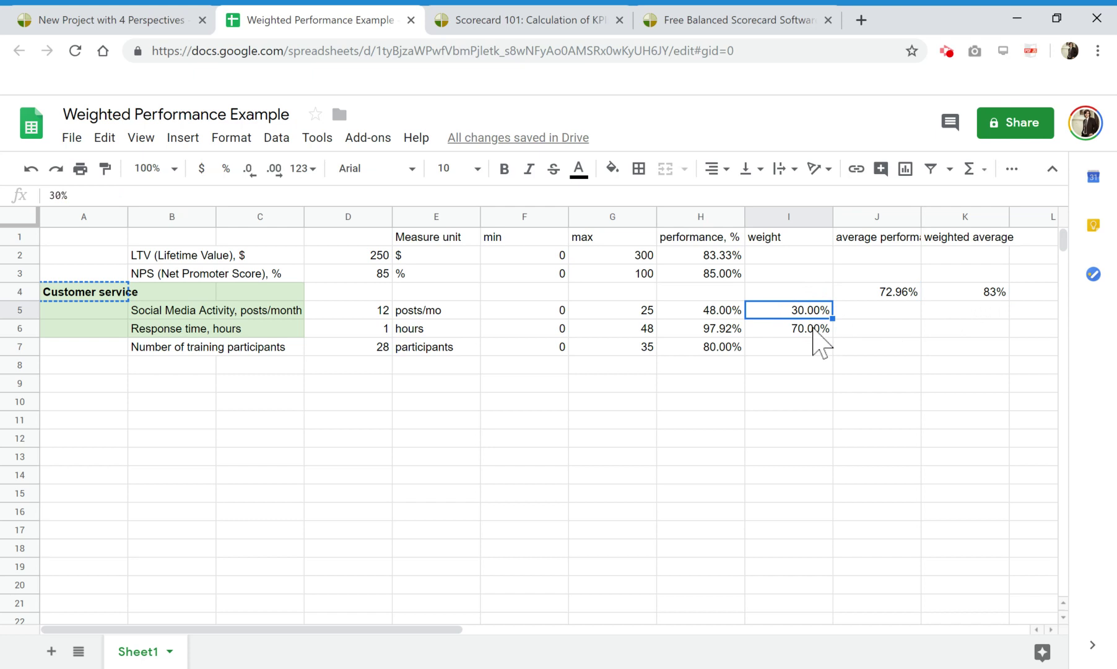
click(812, 332)
shift+click(811, 310)
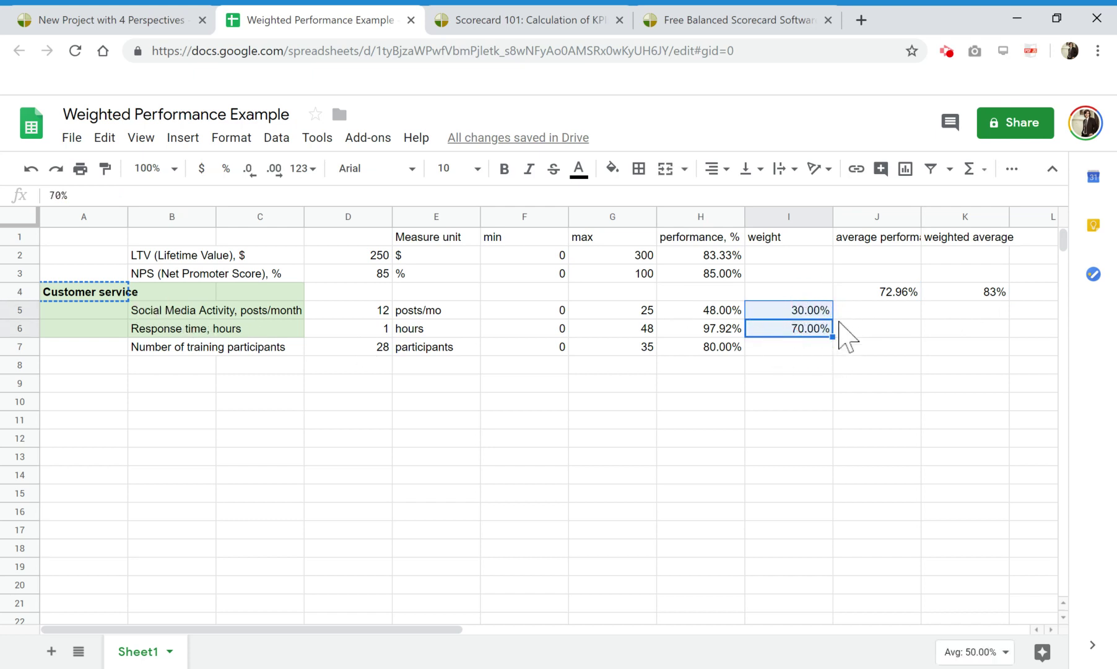
click(968, 295)
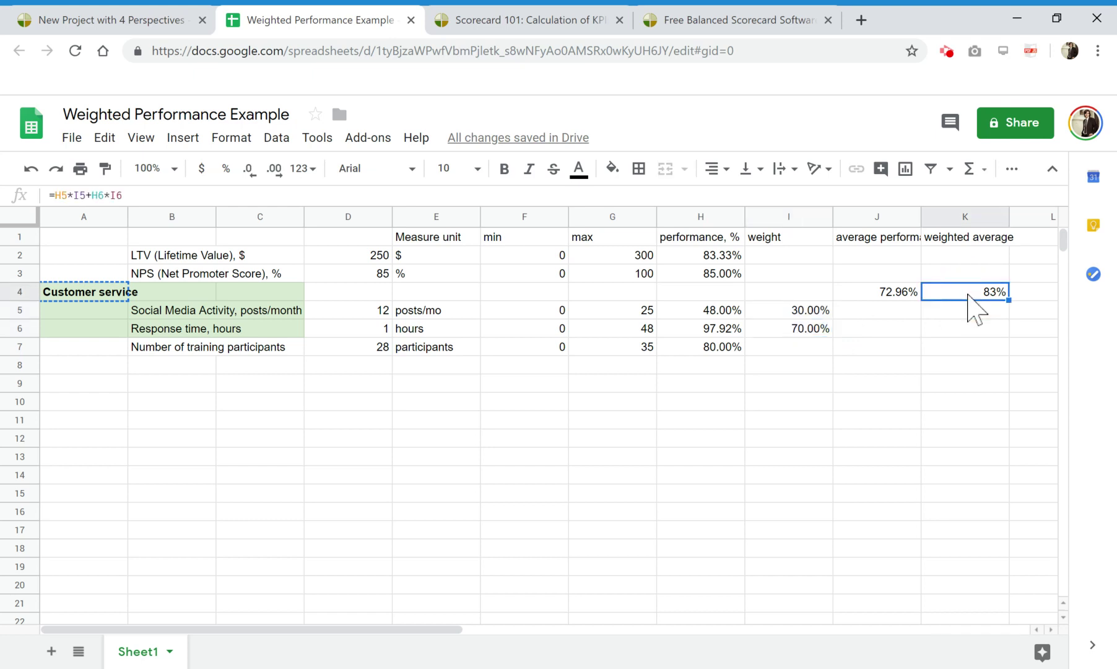